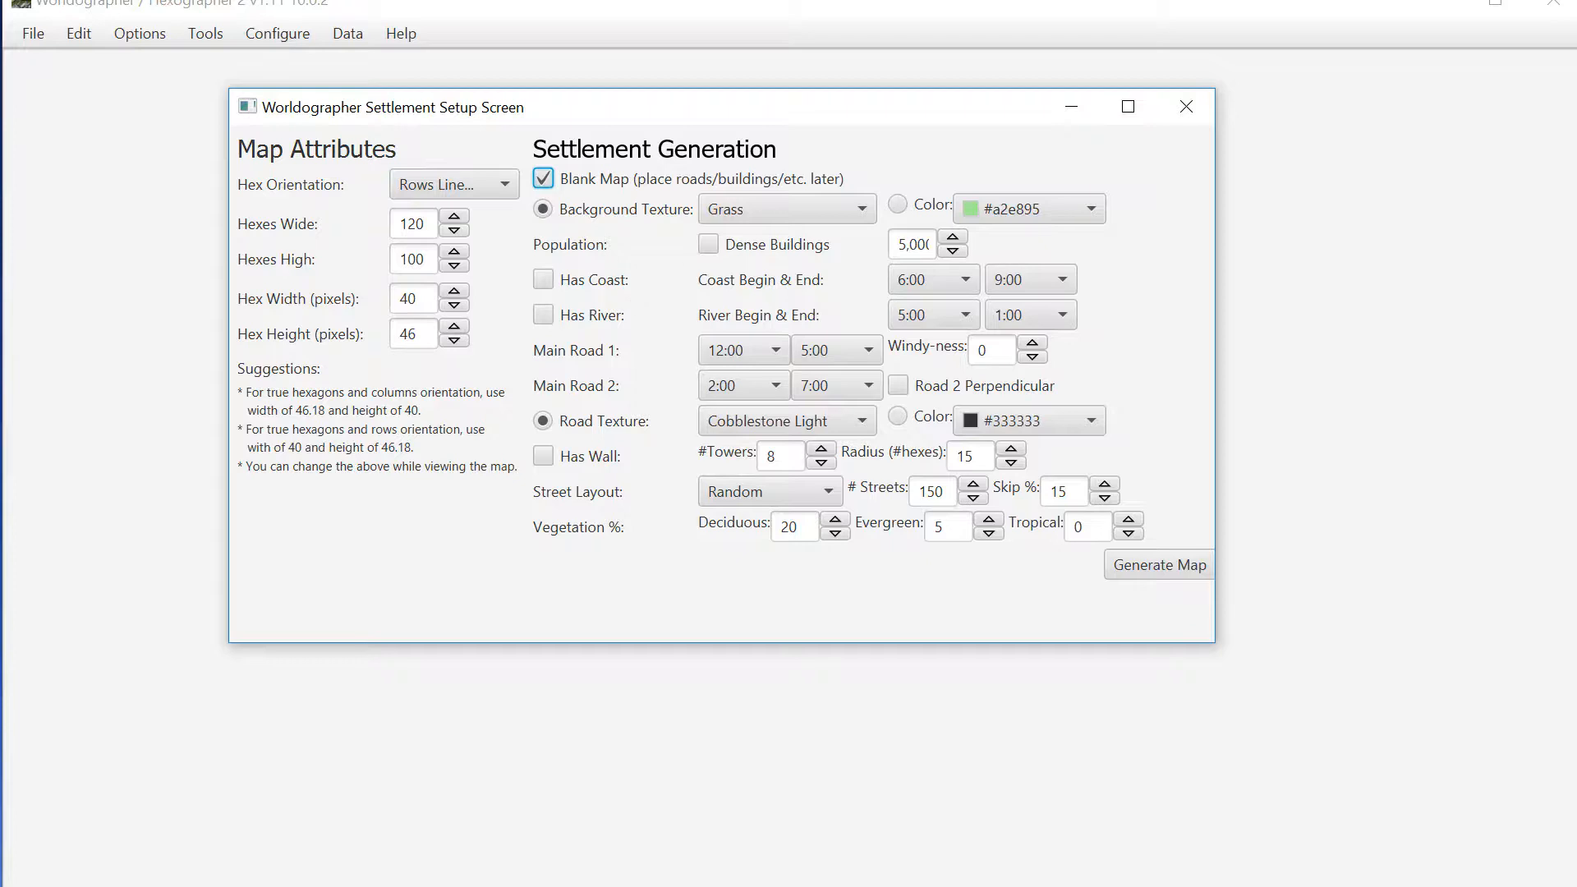
Step: Generate a blank settlement map with a Grass background texture, and hide its grid and hex numbering
click(543, 178)
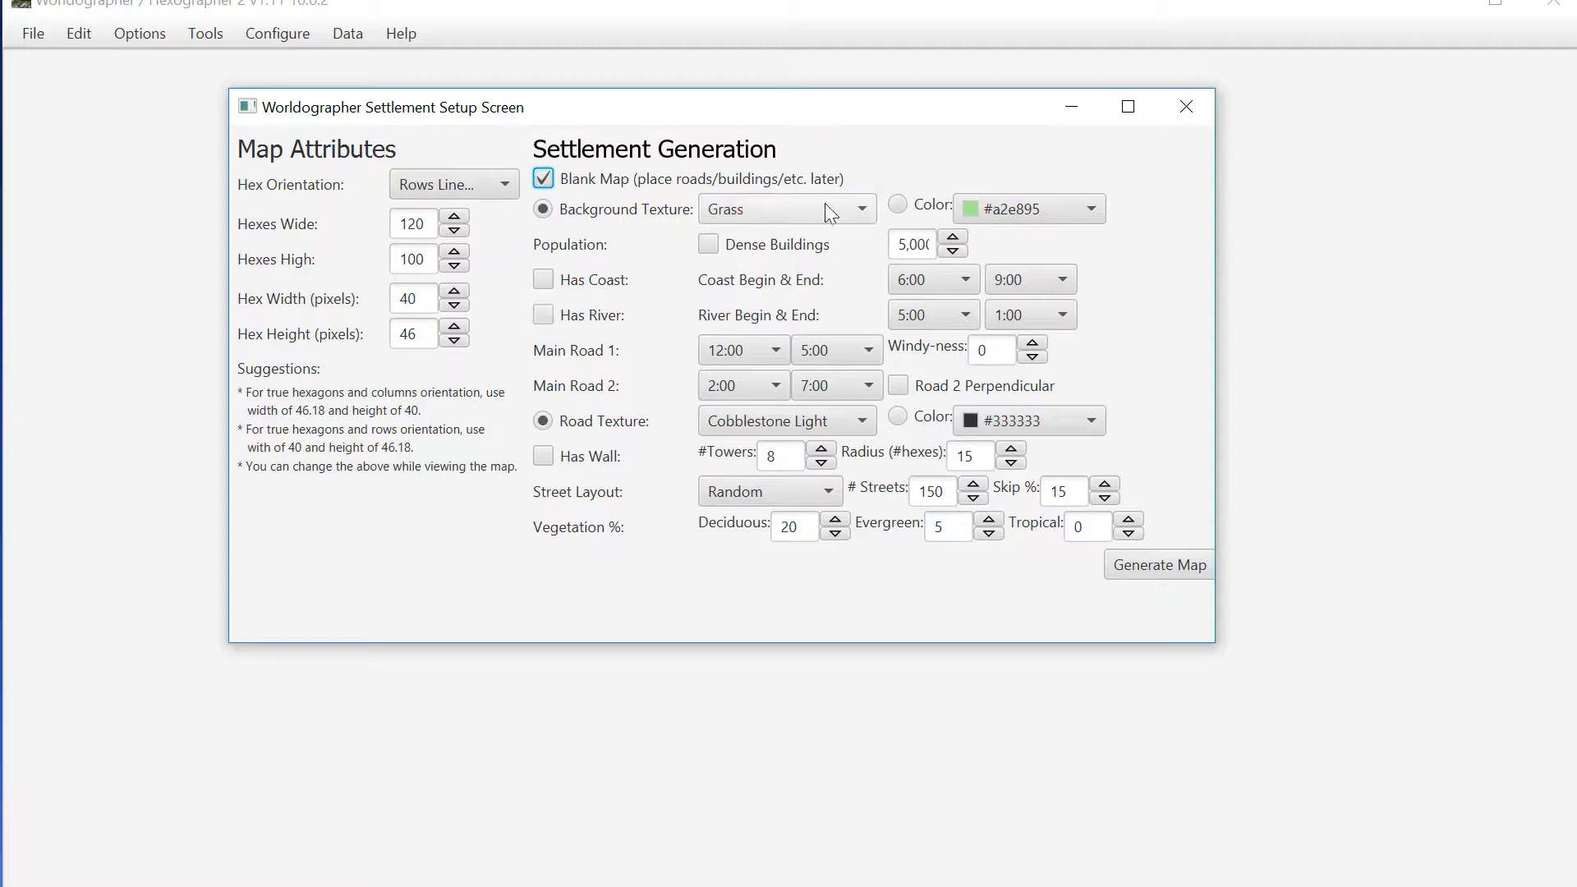
click(1186, 575)
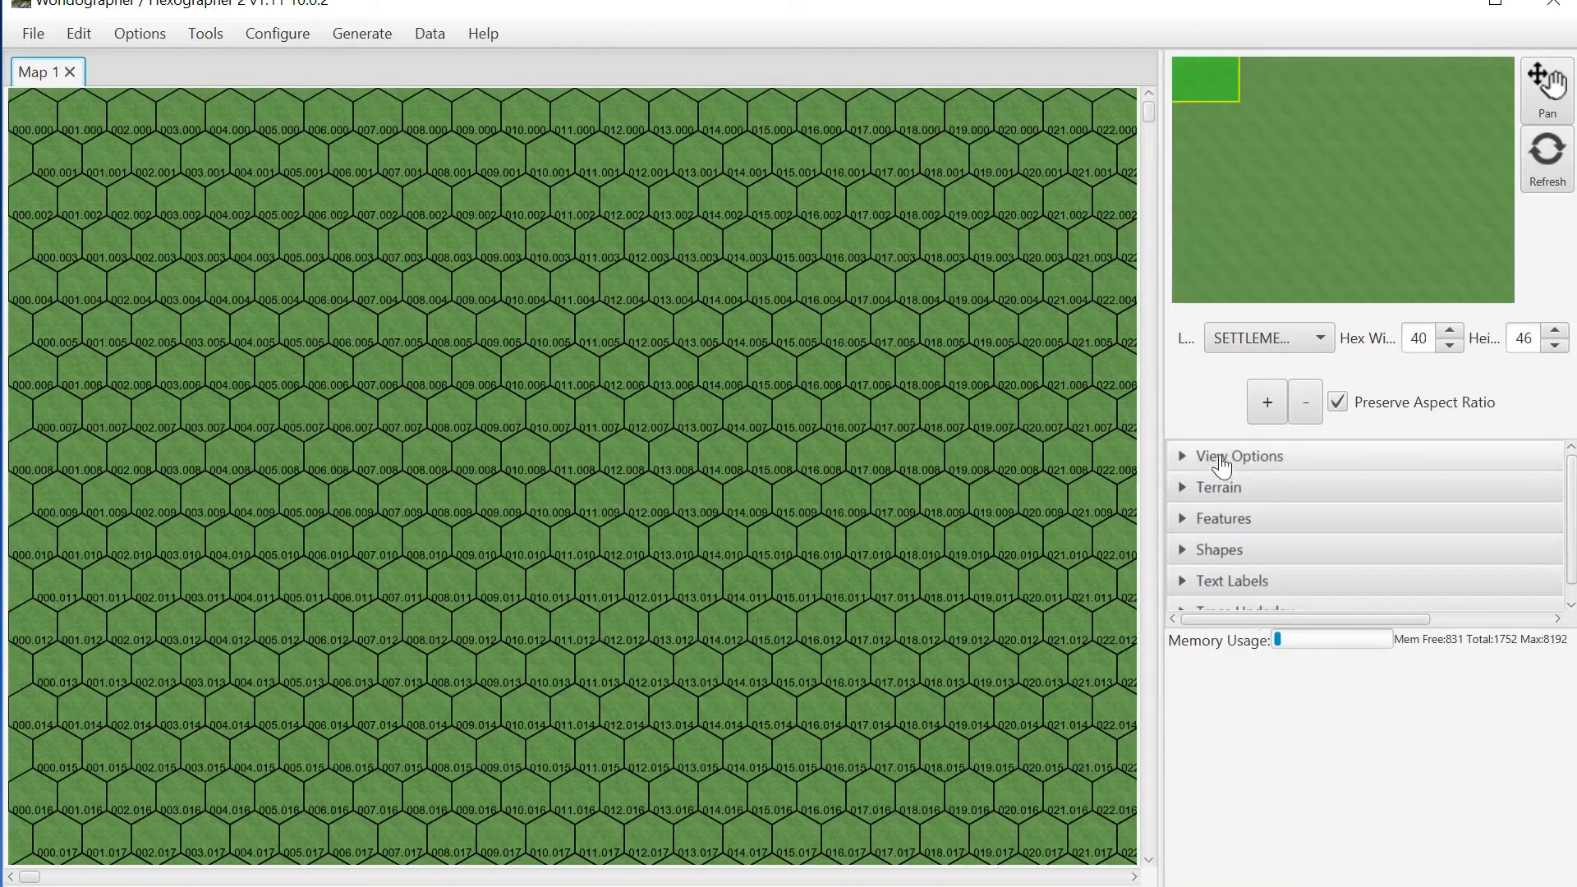
click(1219, 465)
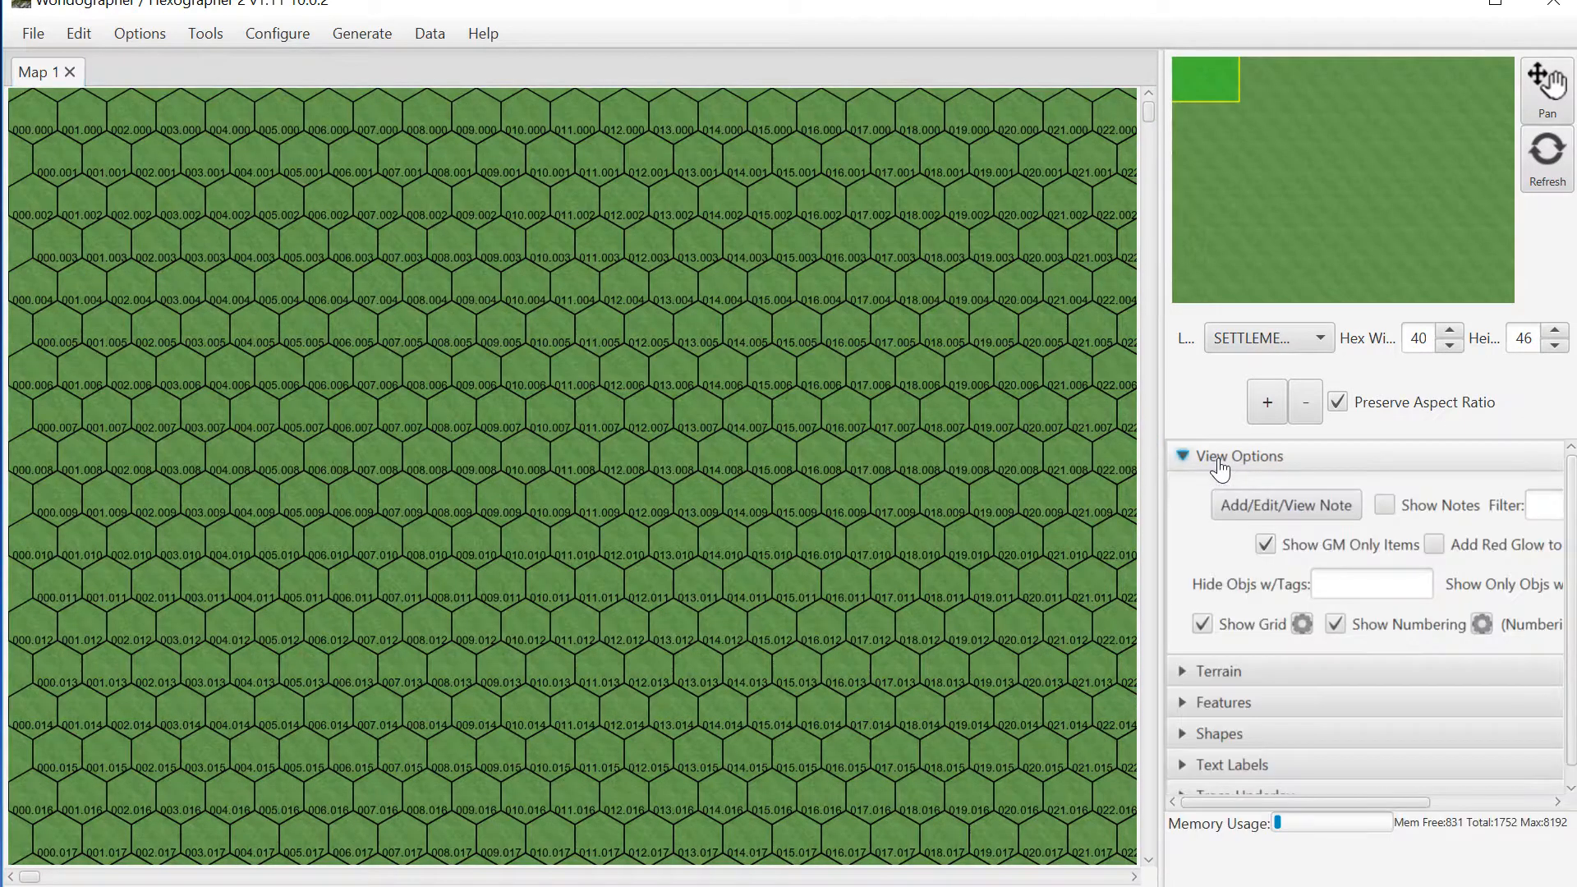
click(1207, 623)
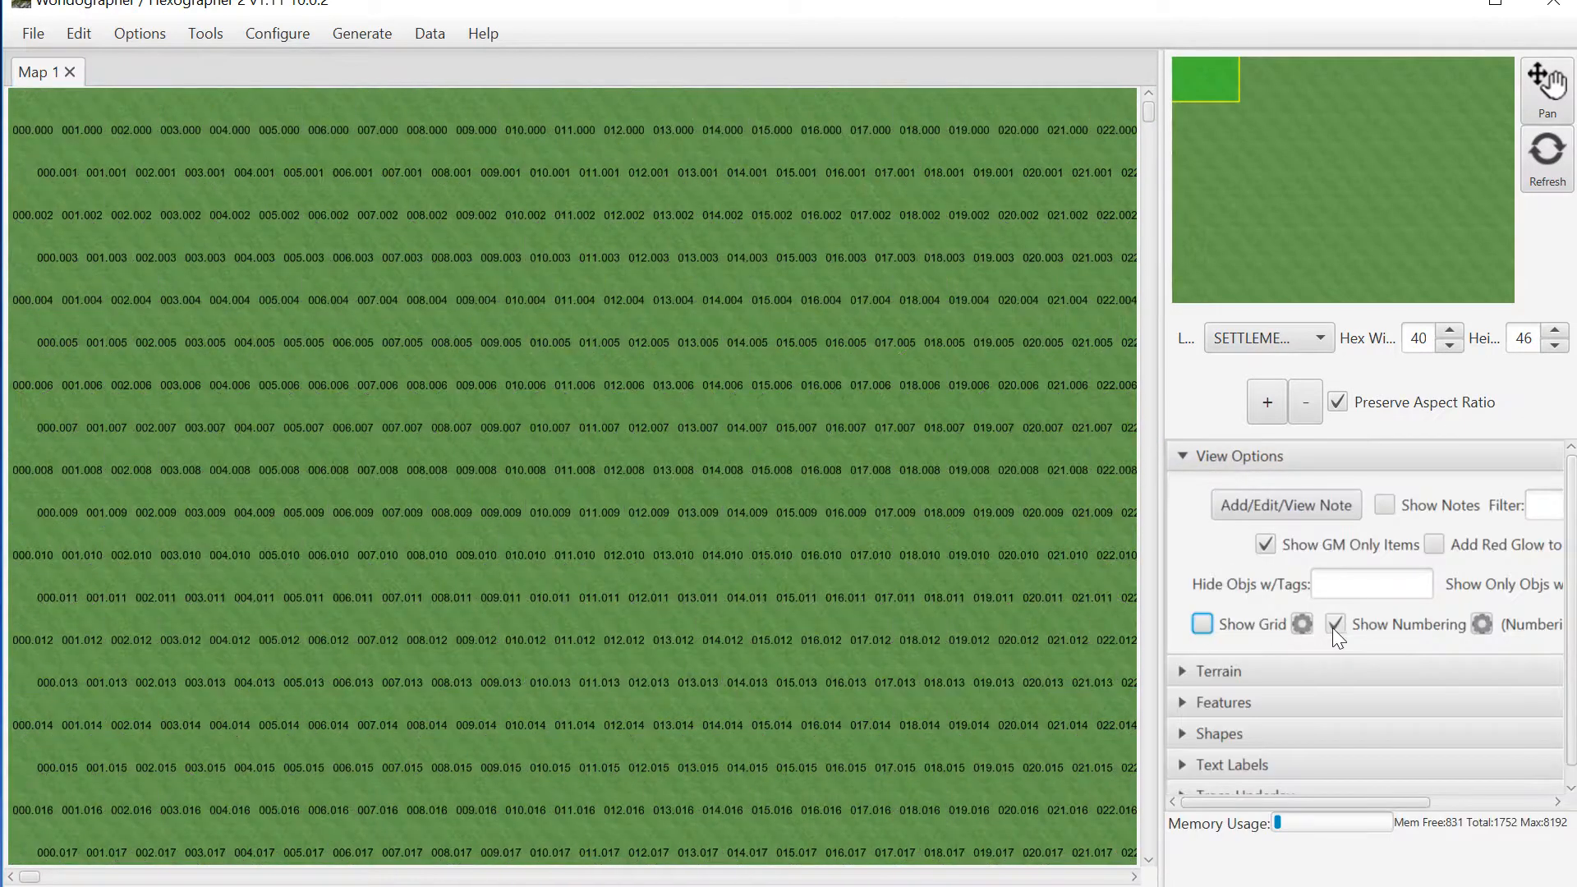
click(1333, 625)
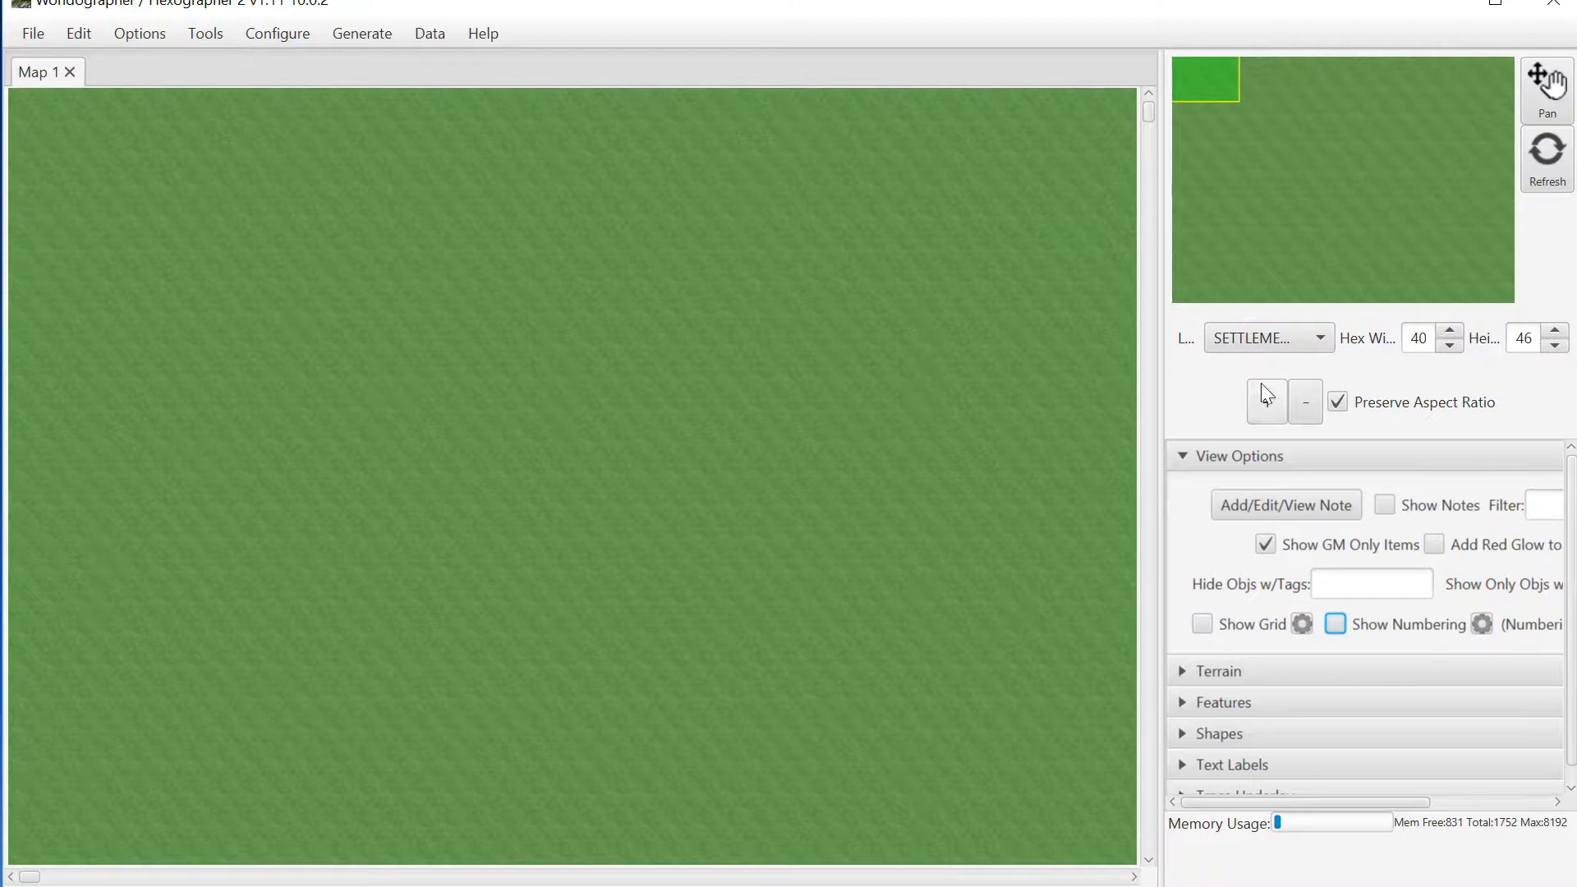
Step: Generate a settlement coast from 12:00 to 4:00 and refresh the map overview
click(348, 44)
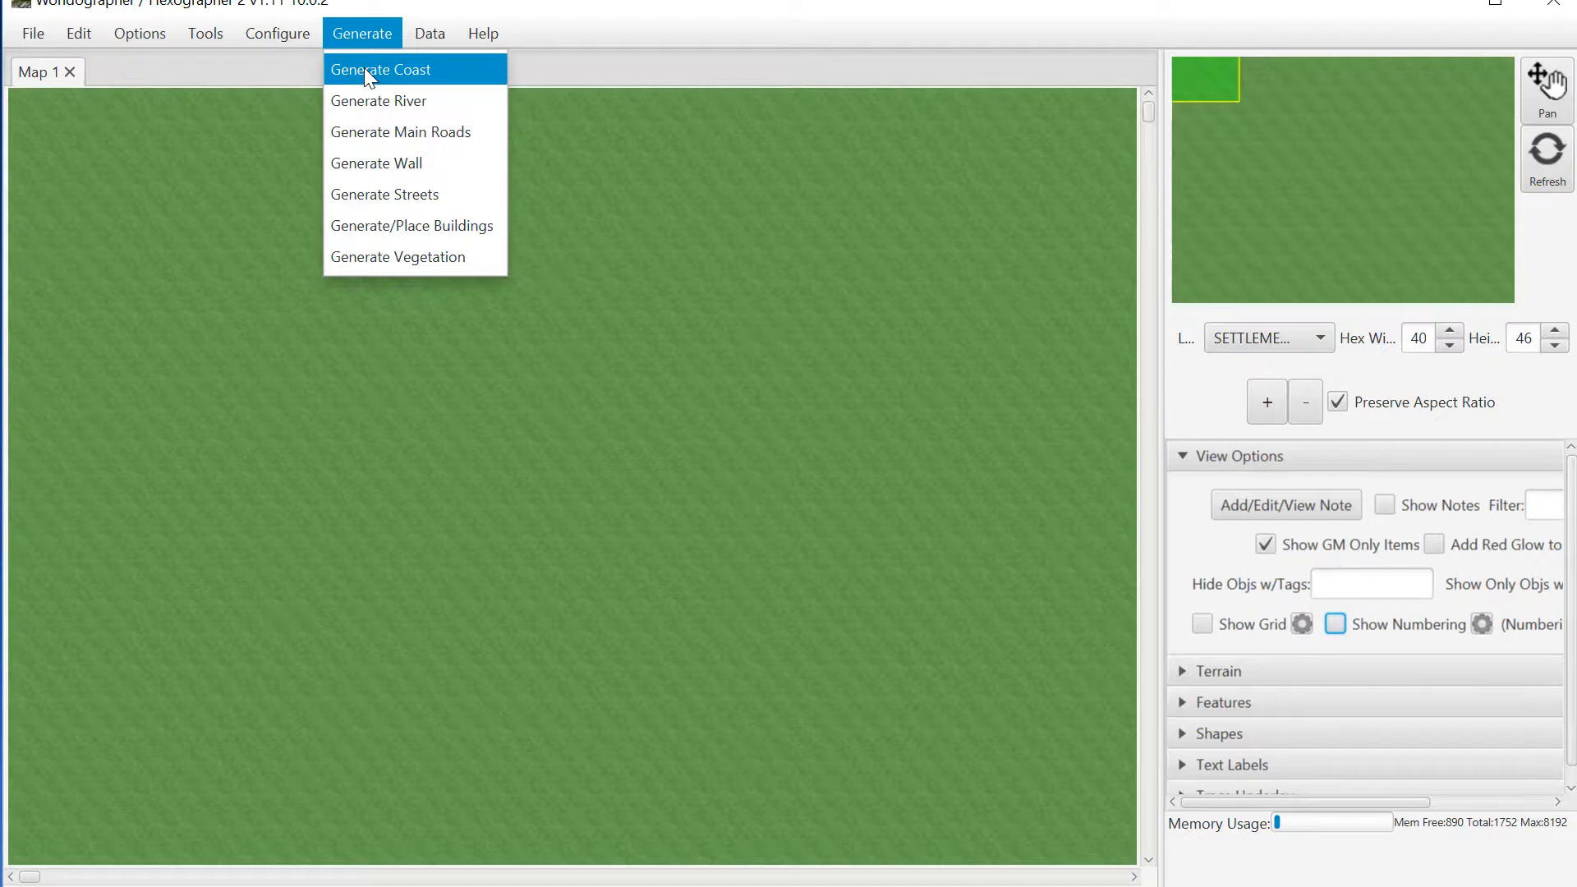
click(362, 69)
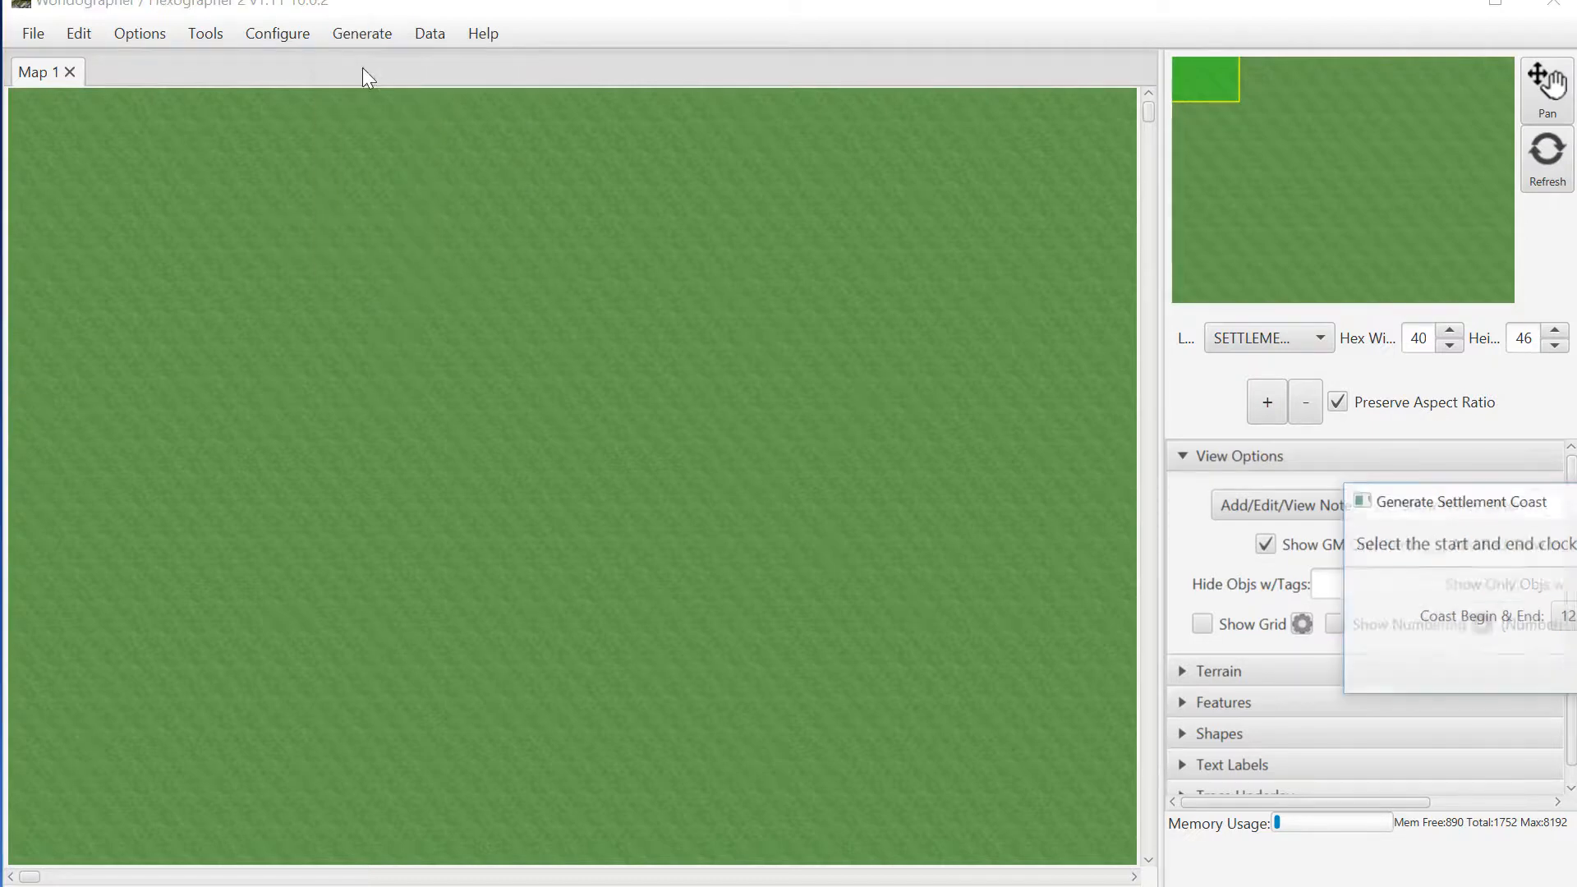
drag(1468, 511, 782, 358)
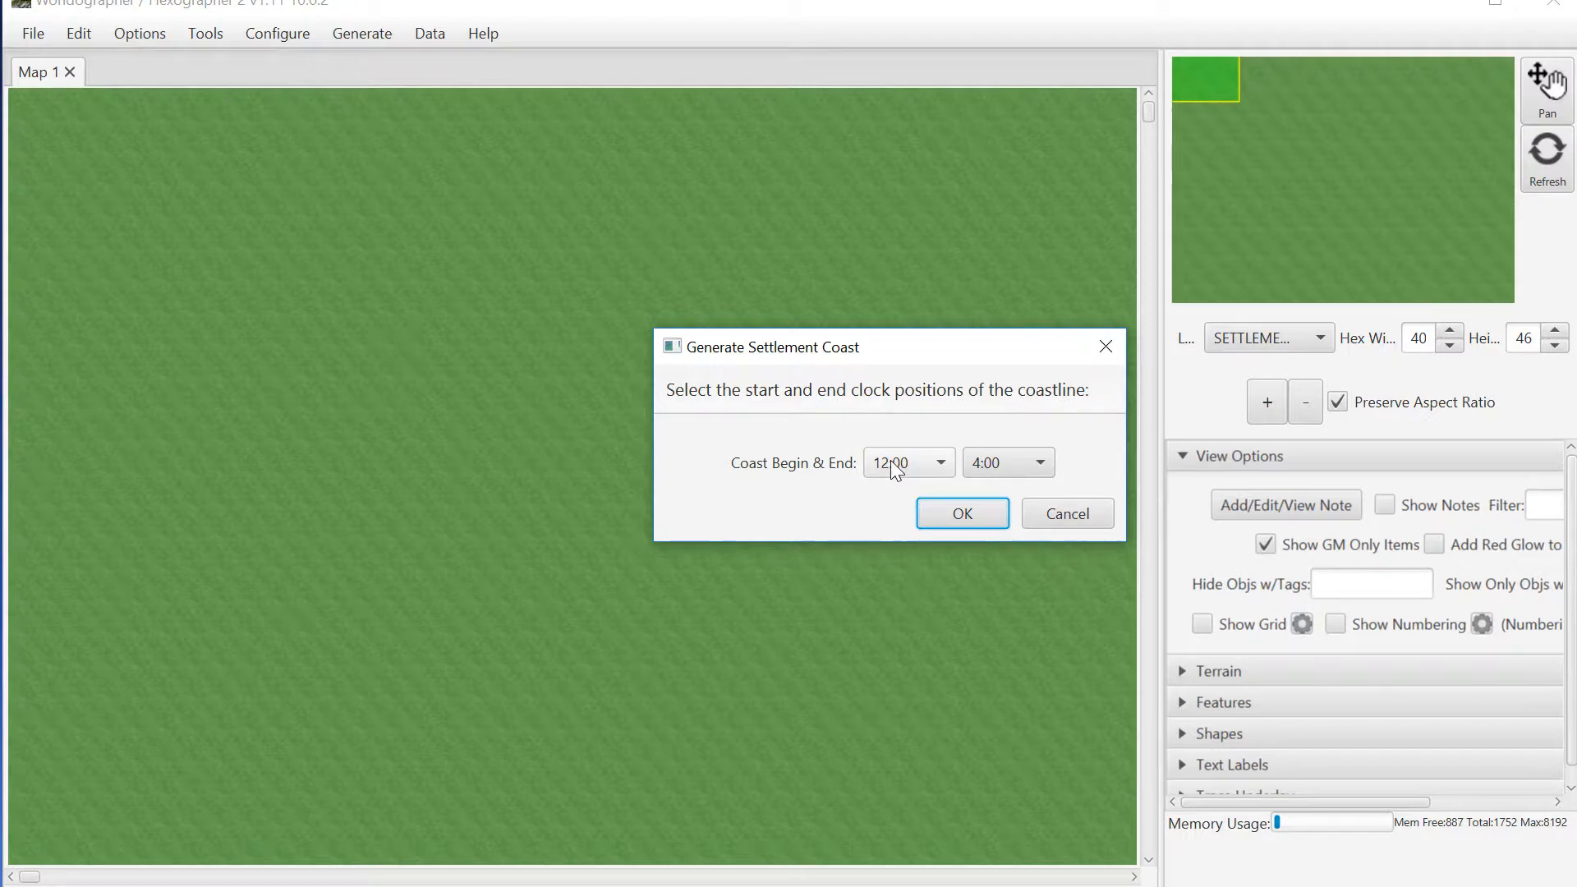
click(963, 512)
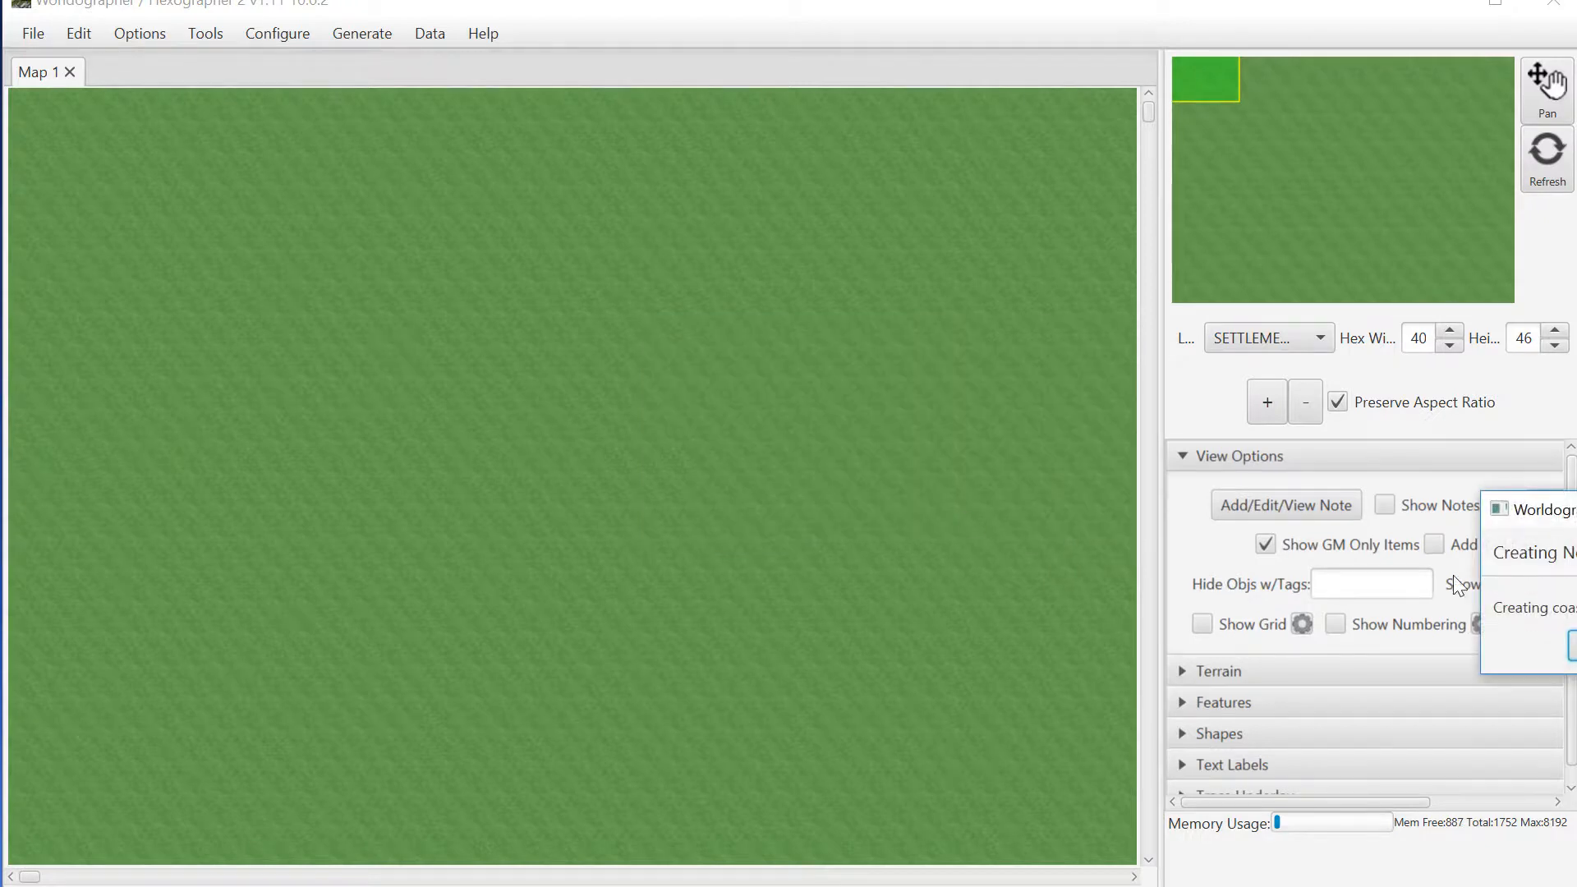
click(1547, 156)
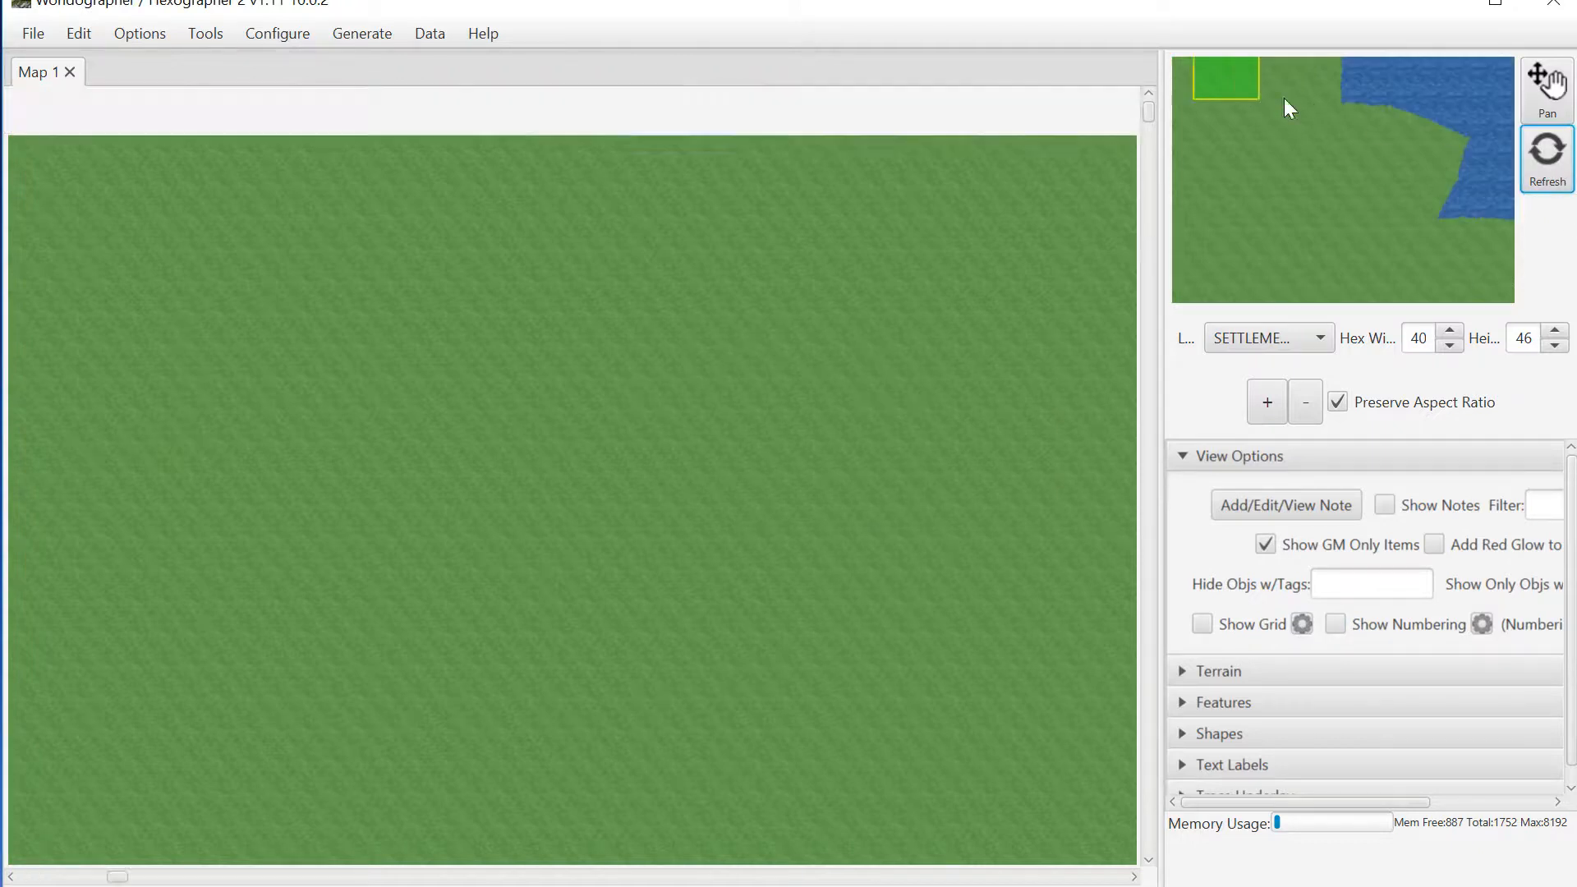
drag(1306, 100, 1346, 110)
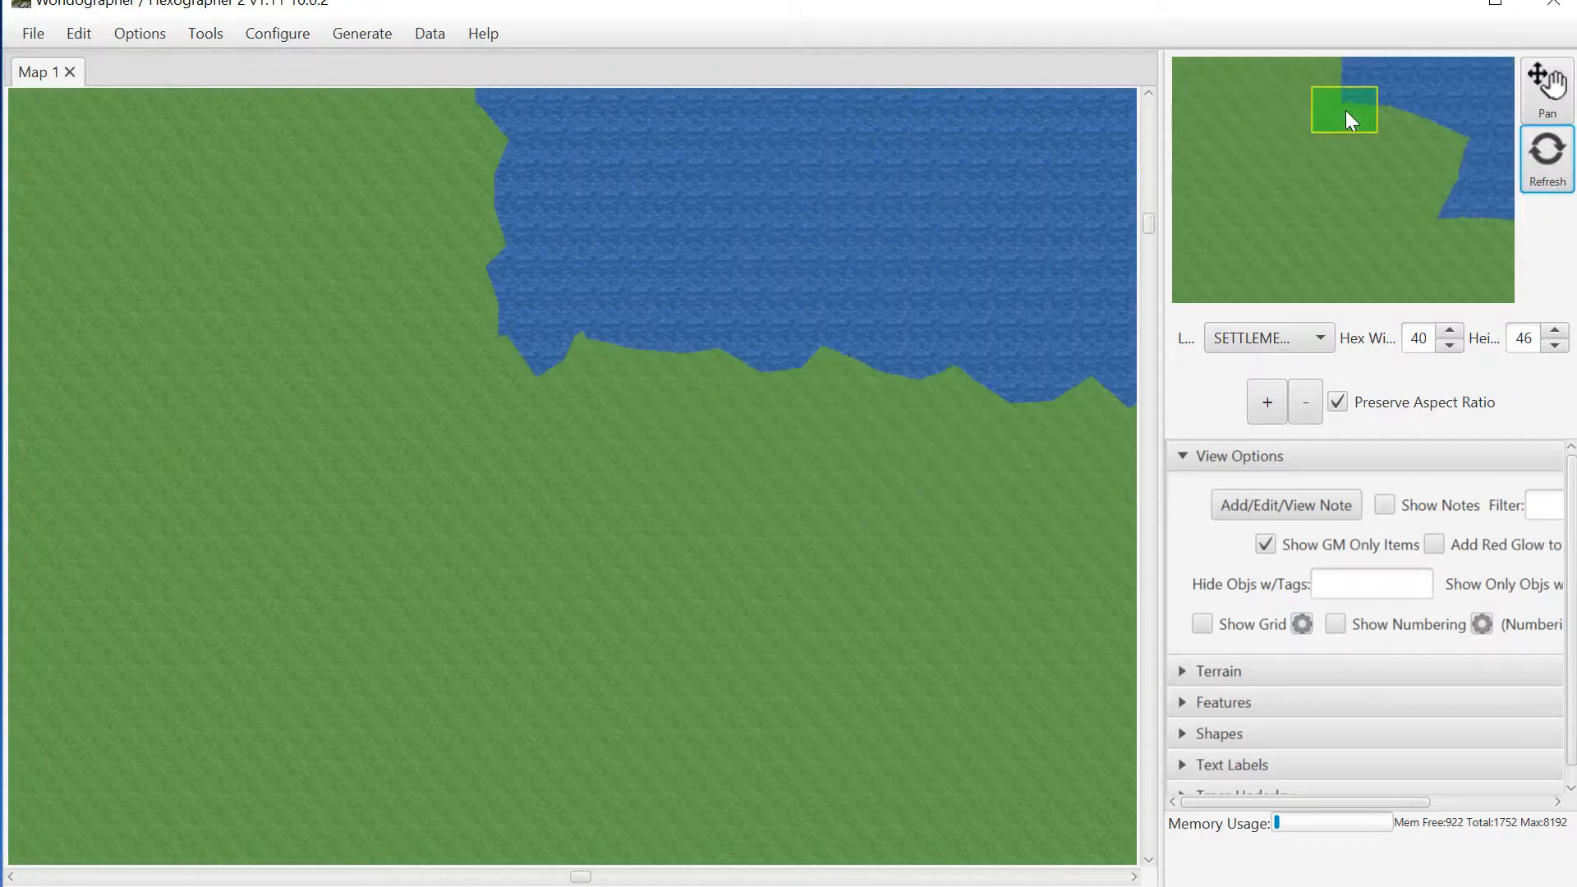
click(1301, 415)
click(1305, 410)
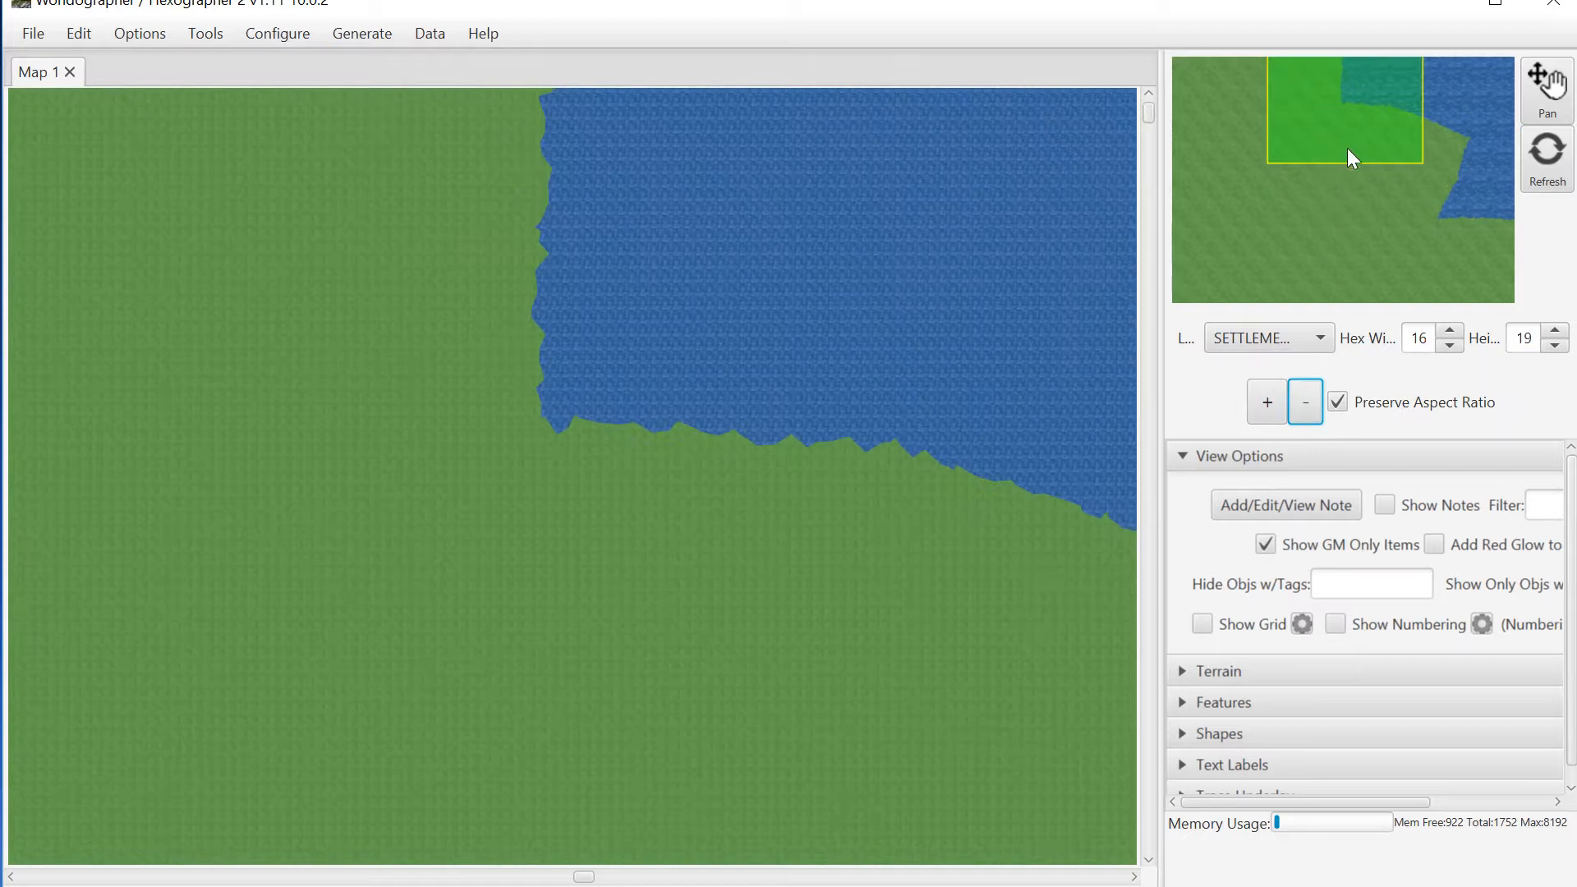
mouse_move(1347, 147)
mouse_down()
mouse_move(1417, 145)
mouse_move(1408, 166)
mouse_move(1362, 131)
mouse_up()
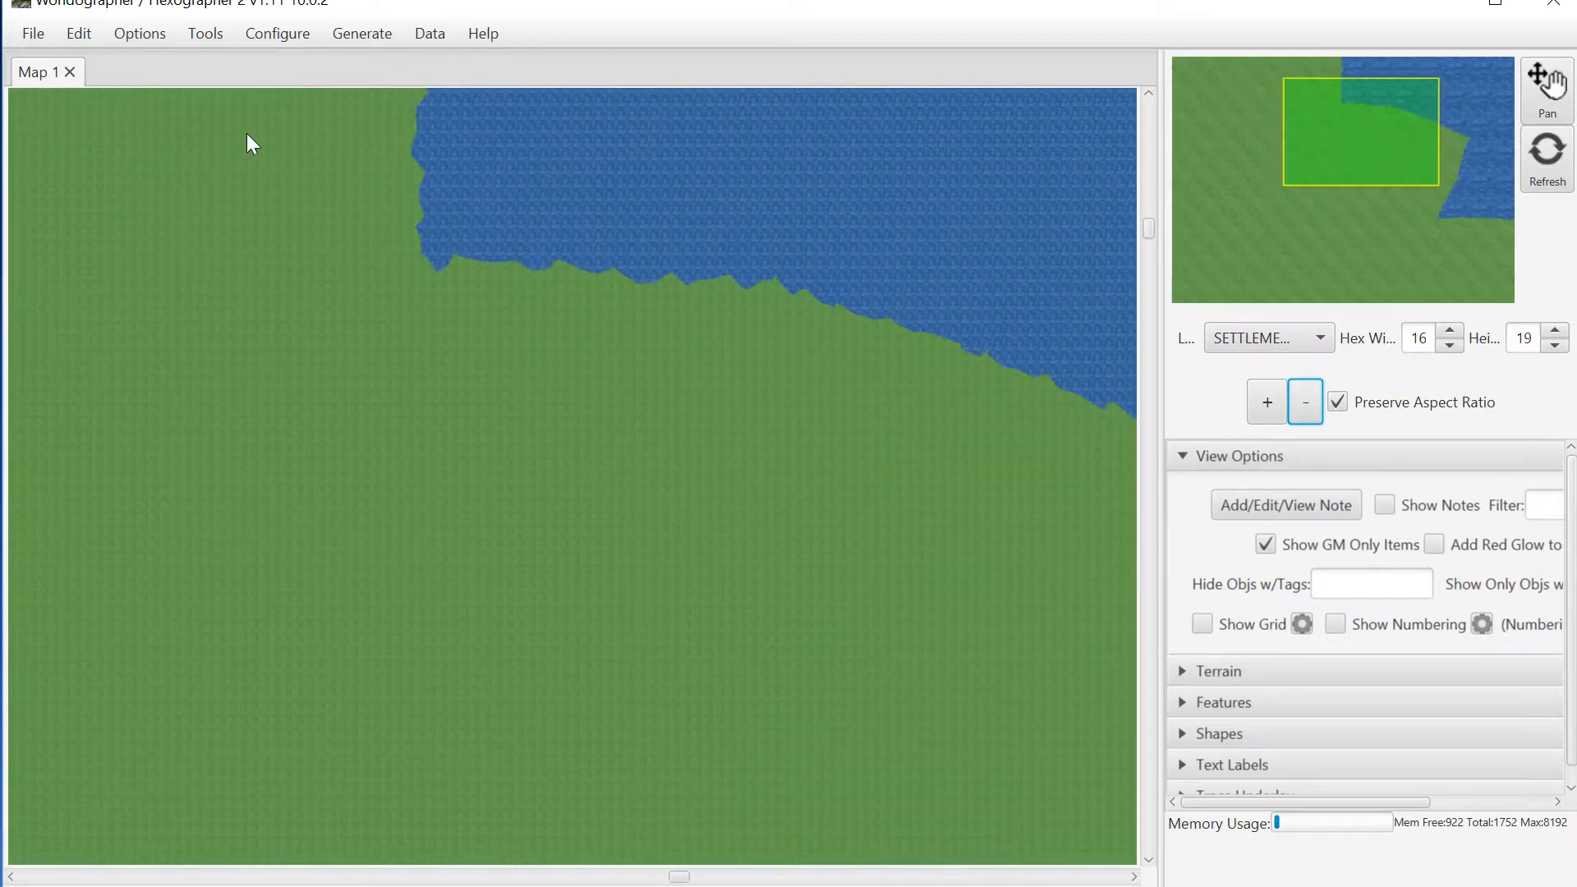
Step: Remove the existing coast and generate a new one from 12:00 to 6:00, refreshing the map overview
click(277, 33)
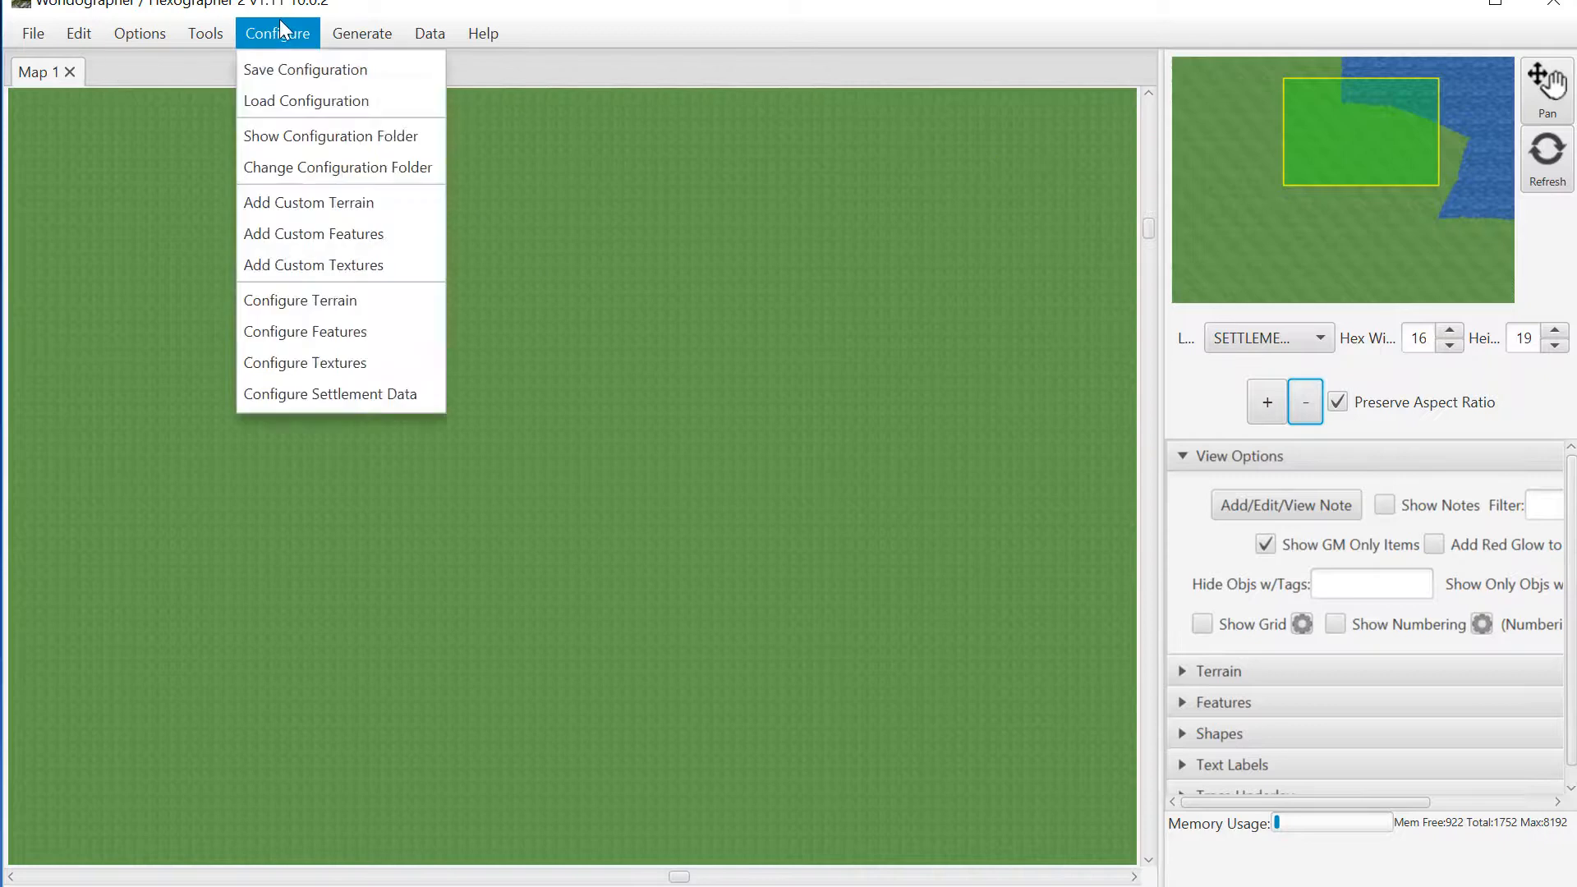
mouse_move(345, 41)
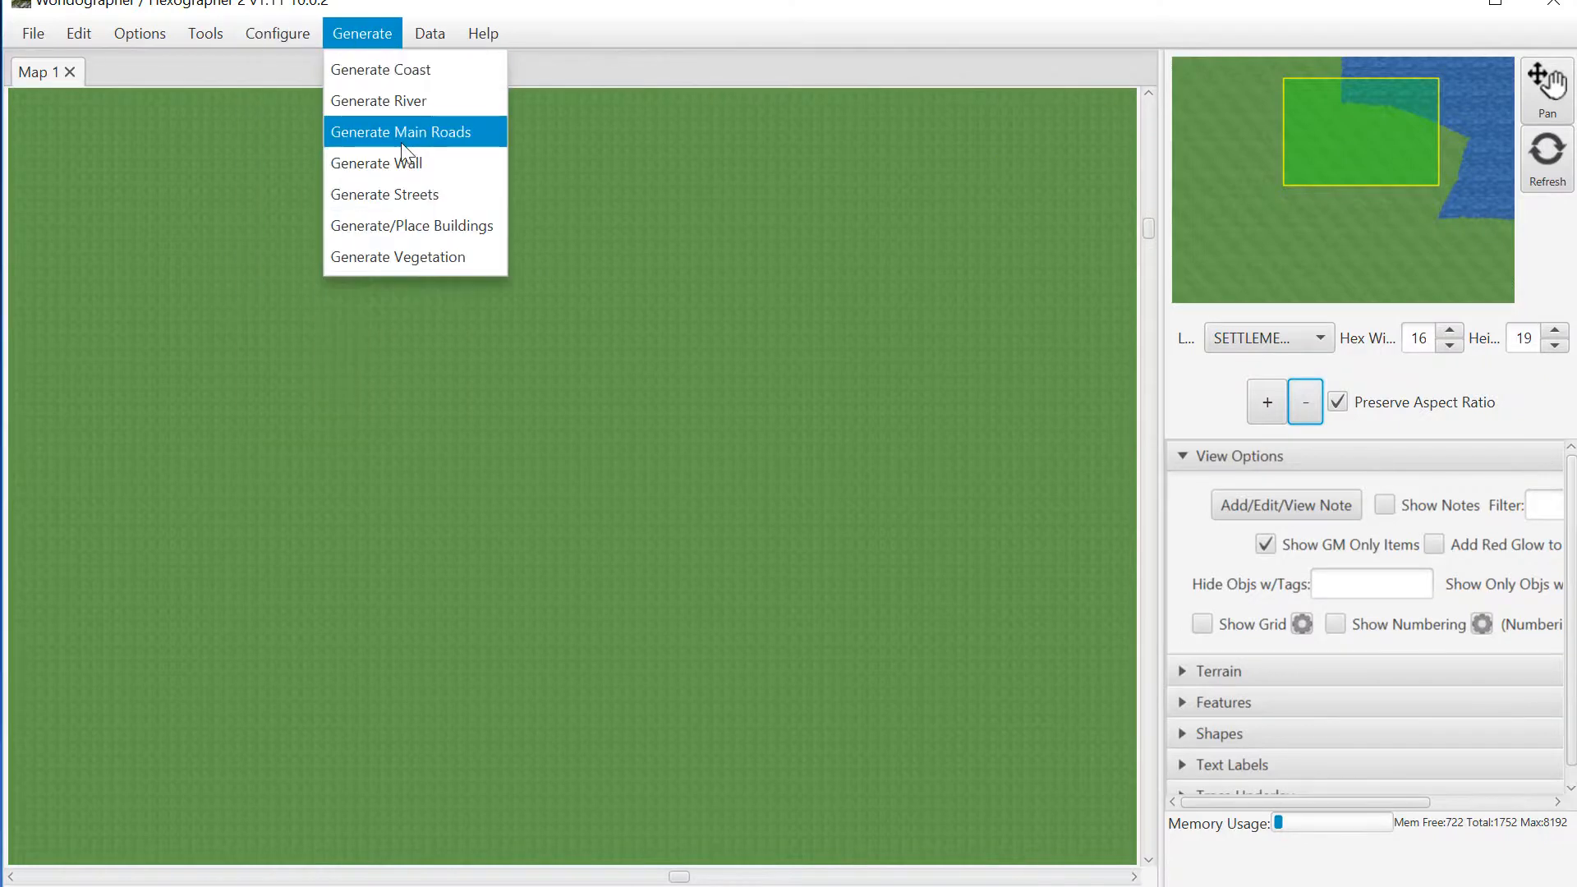
click(420, 78)
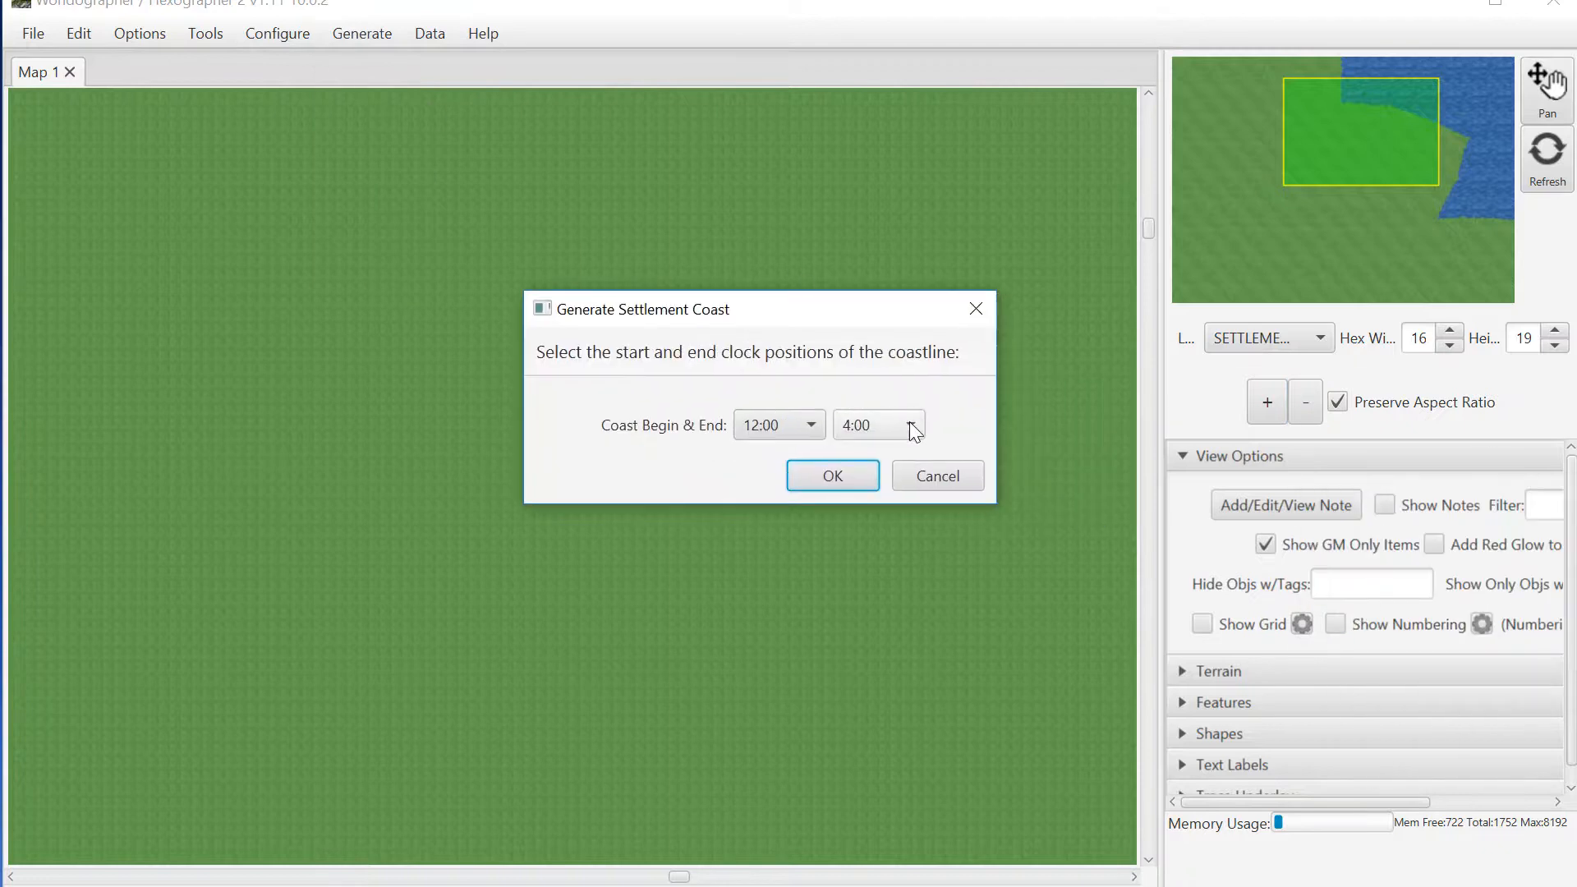
click(899, 427)
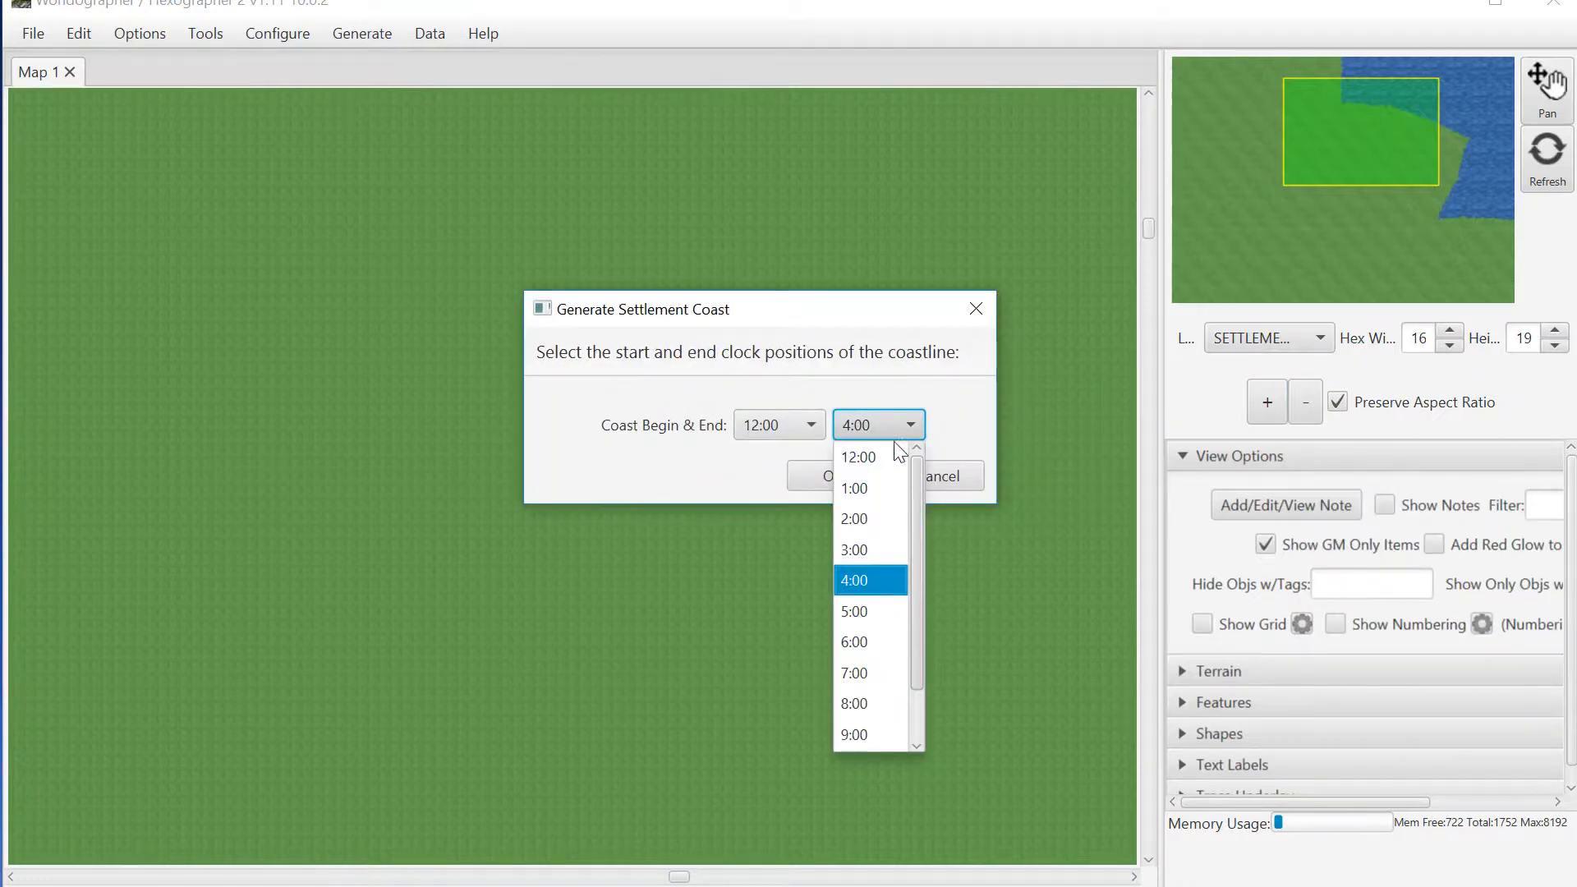
click(870, 651)
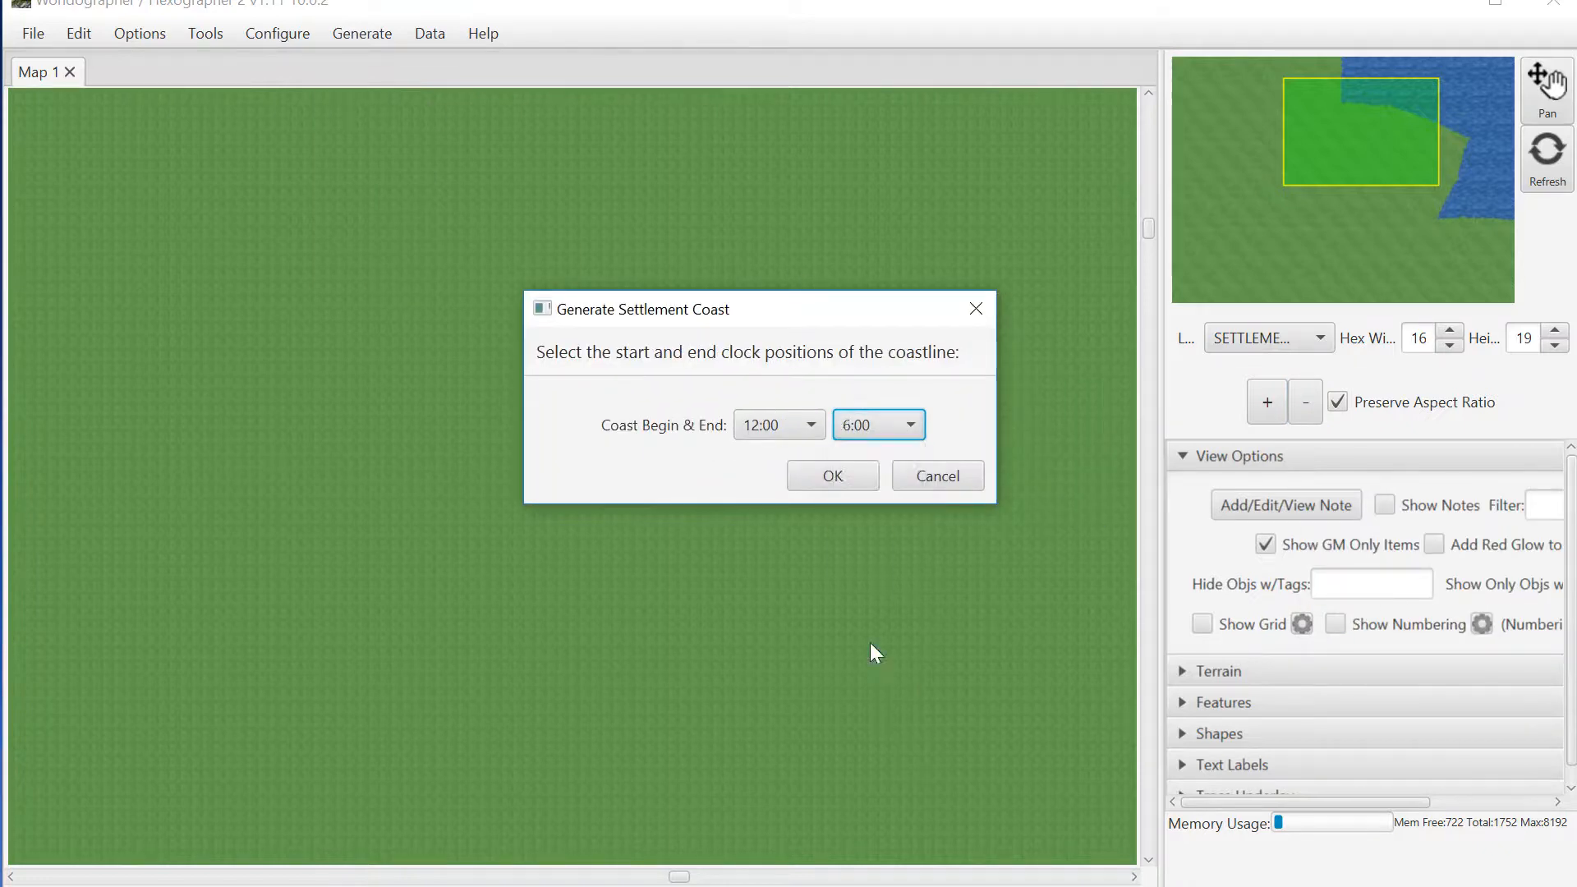
click(850, 480)
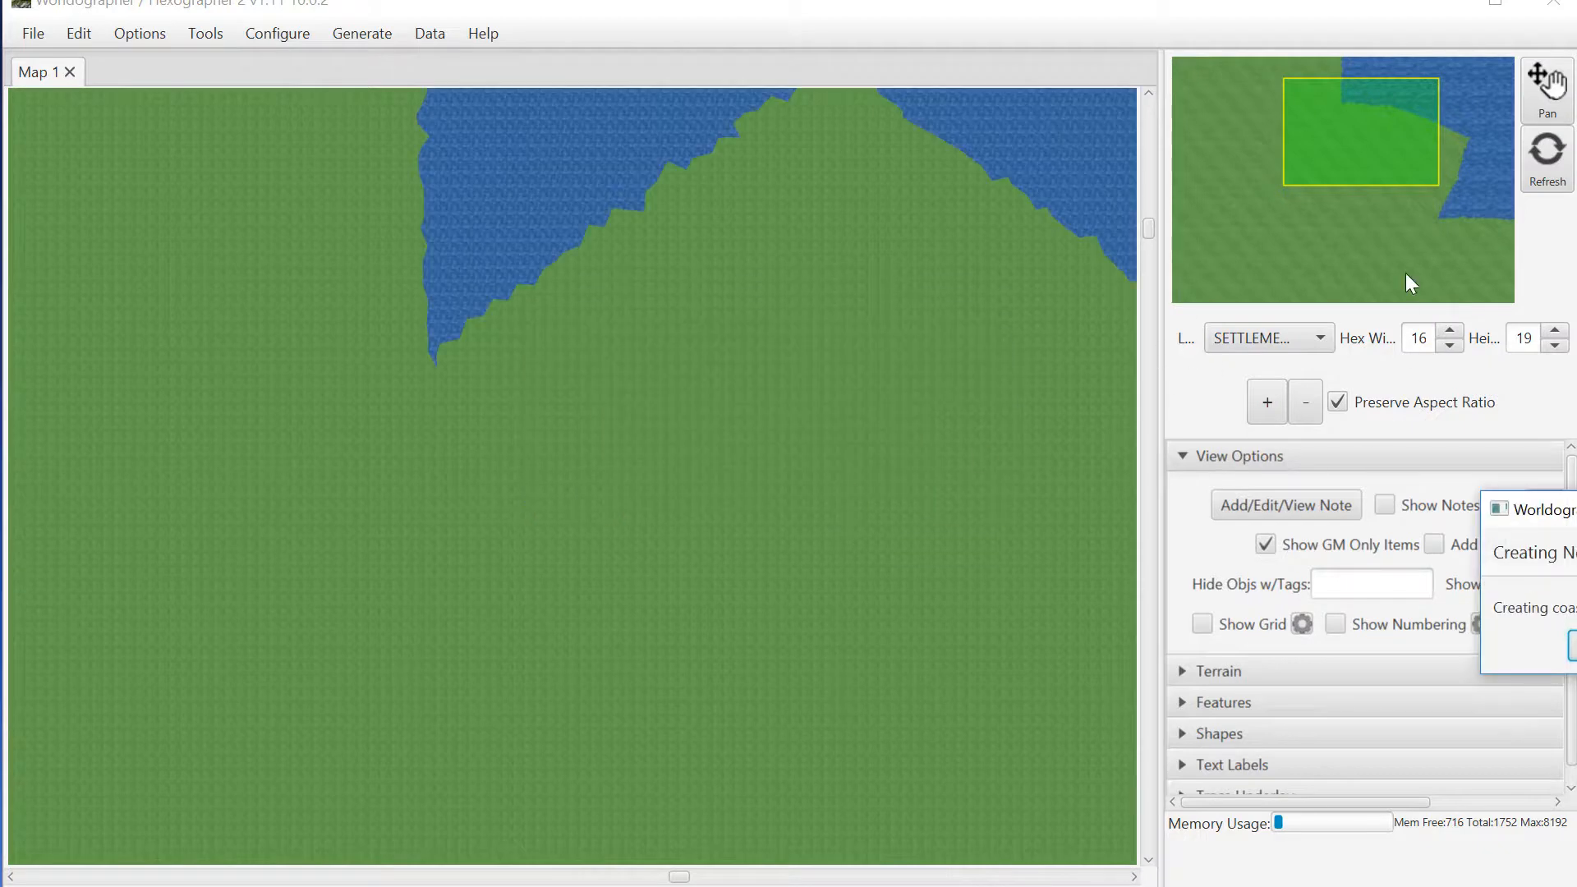
click(1547, 152)
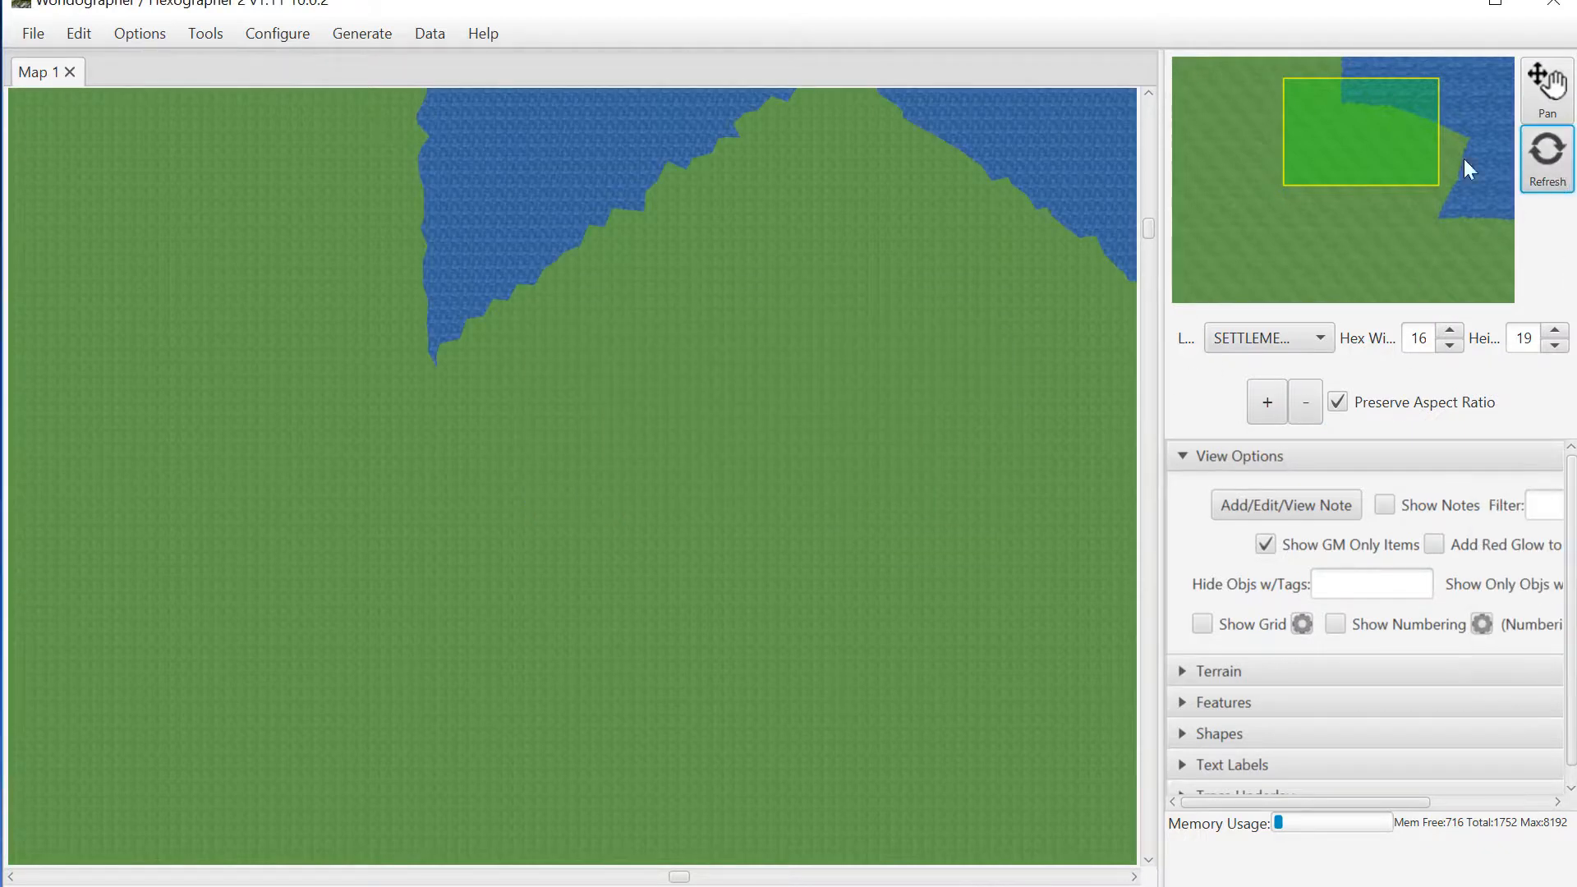
mouse_move(1378, 138)
mouse_down()
mouse_move(1406, 115)
mouse_move(1433, 148)
mouse_move(1415, 189)
mouse_move(1347, 247)
mouse_move(1372, 215)
mouse_move(1336, 95)
mouse_move(1367, 119)
mouse_up()
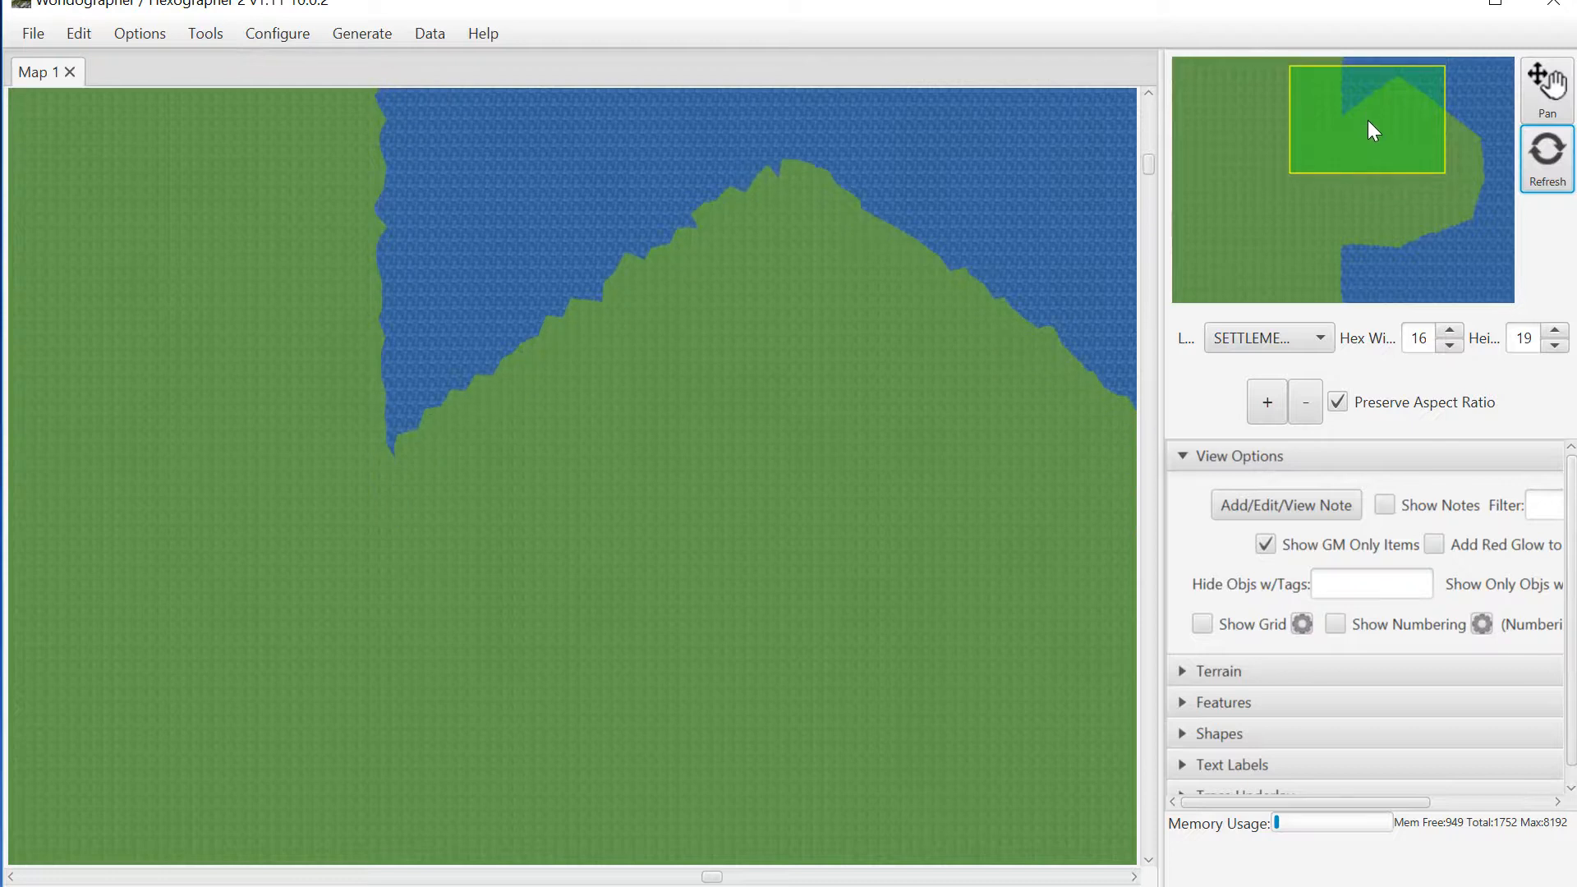
Step: Replace the existing coast with a newly generated one beginning at 10:00, and refresh the map overview
click(471, 96)
click(280, 33)
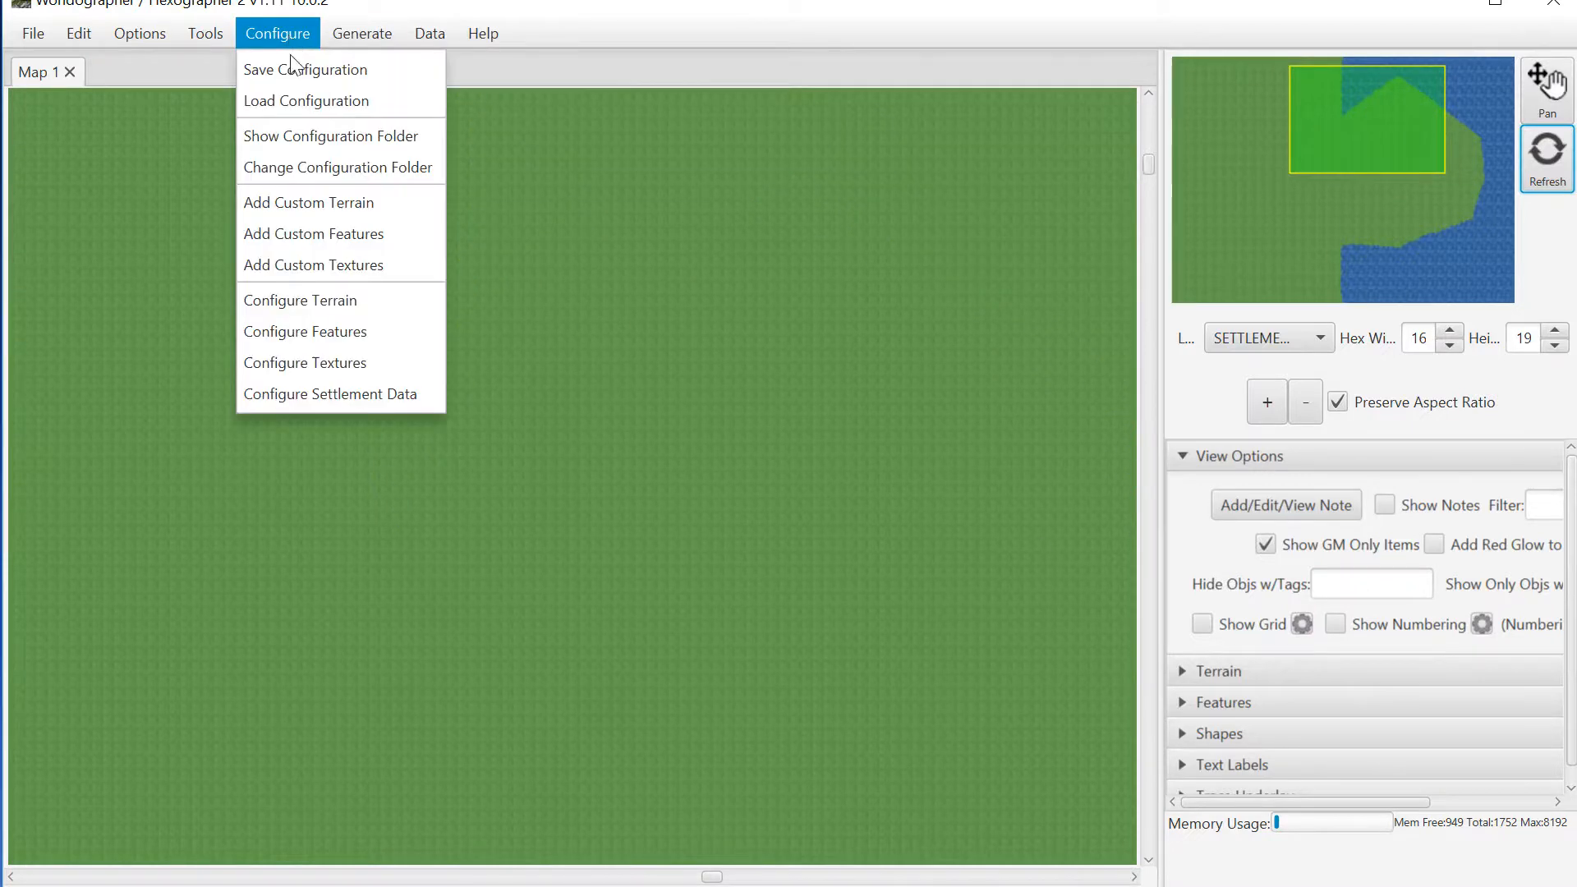
mouse_move(362, 34)
click(366, 70)
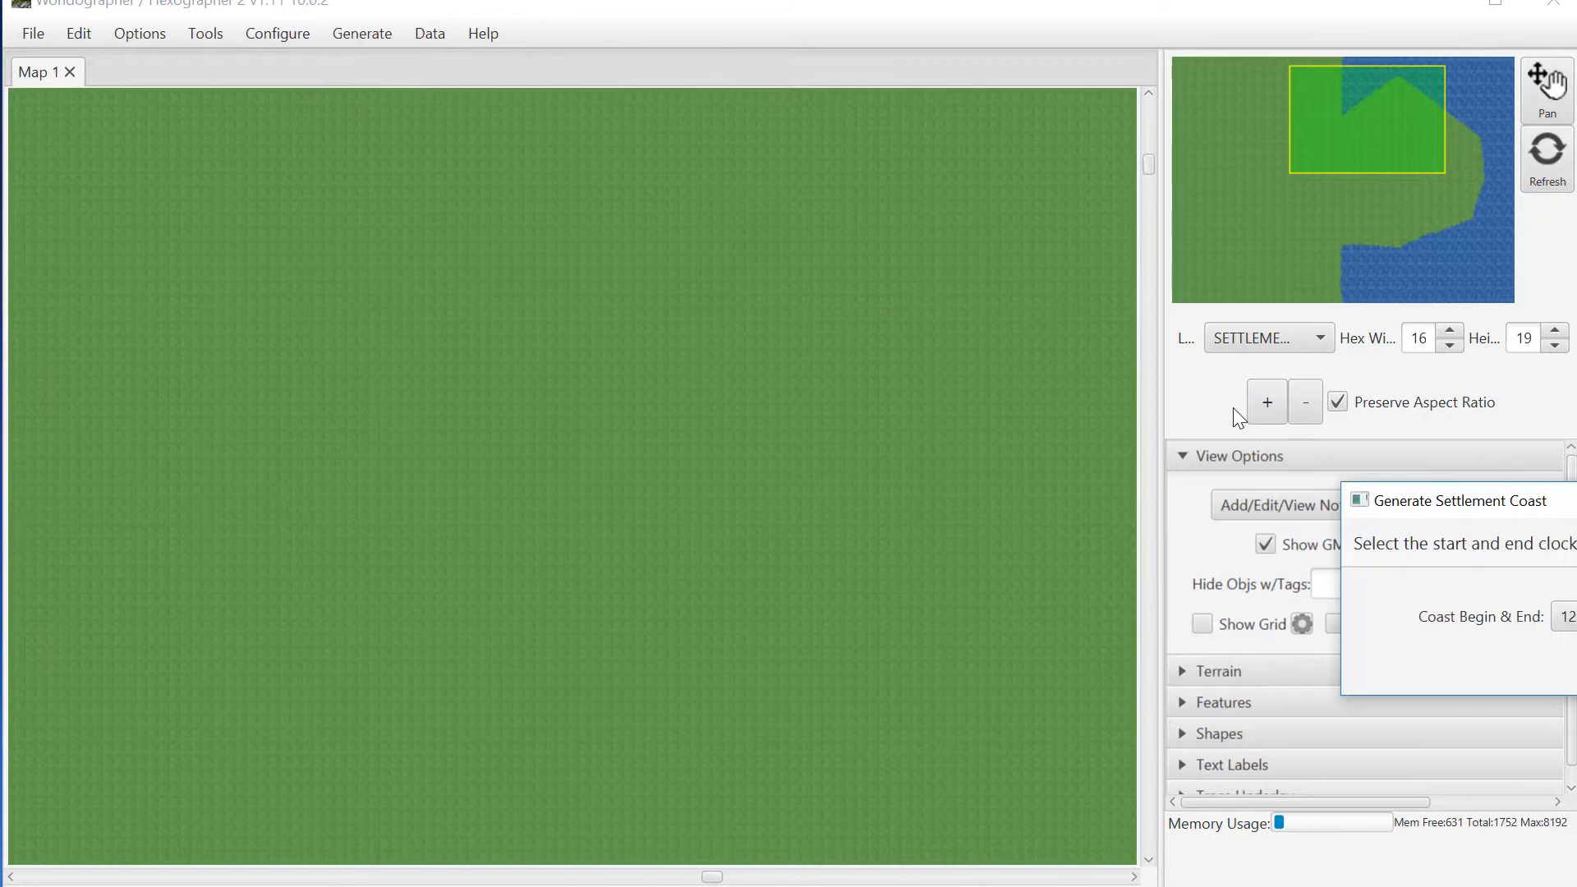
click(1564, 616)
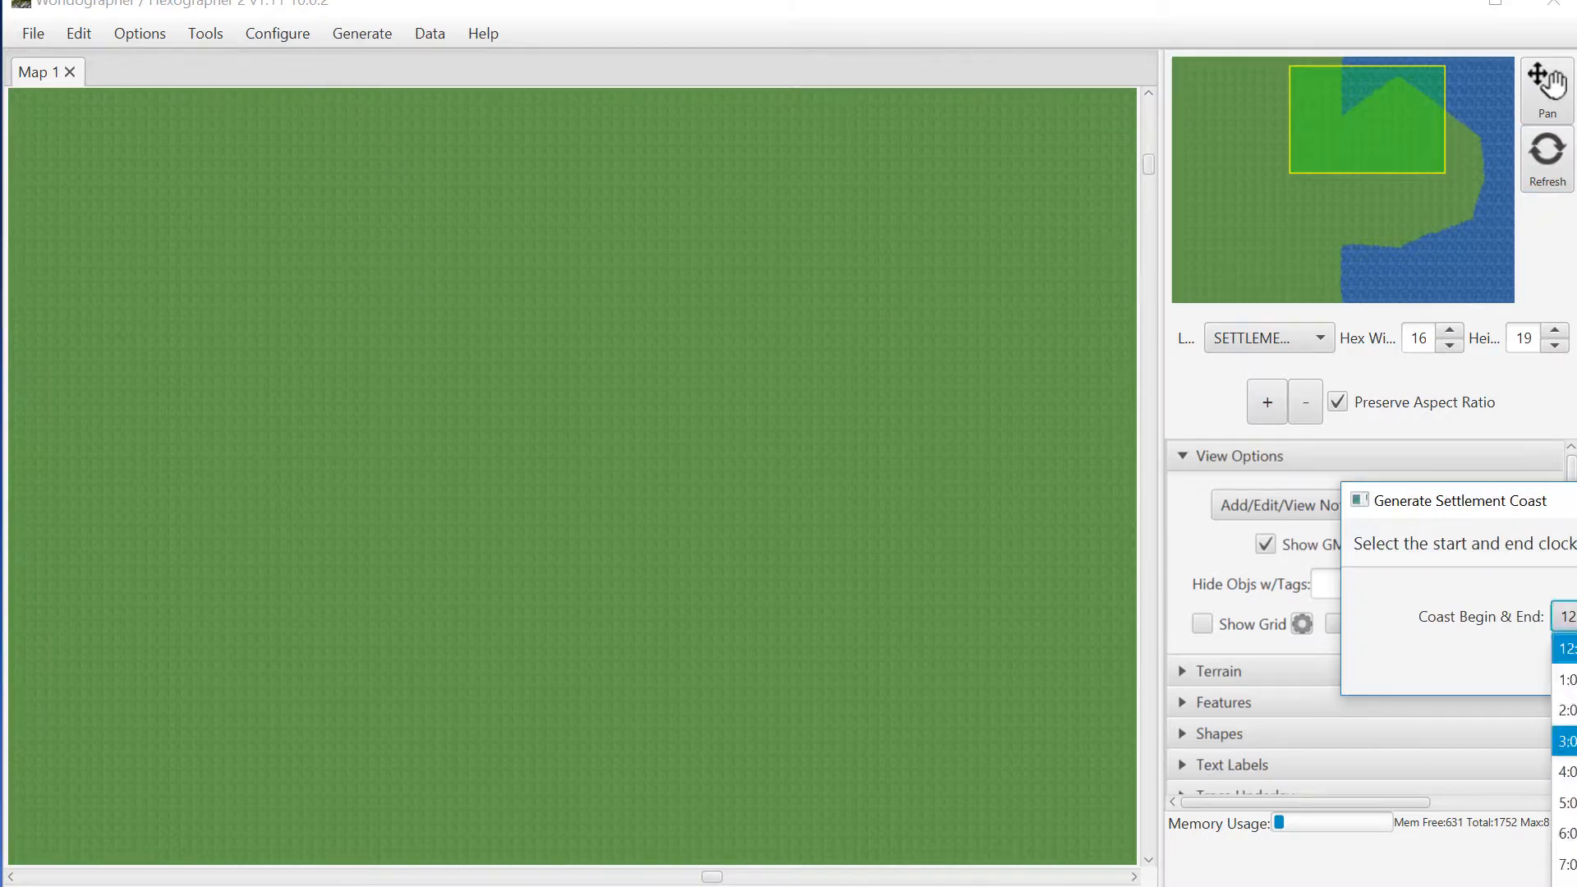
click(1567, 710)
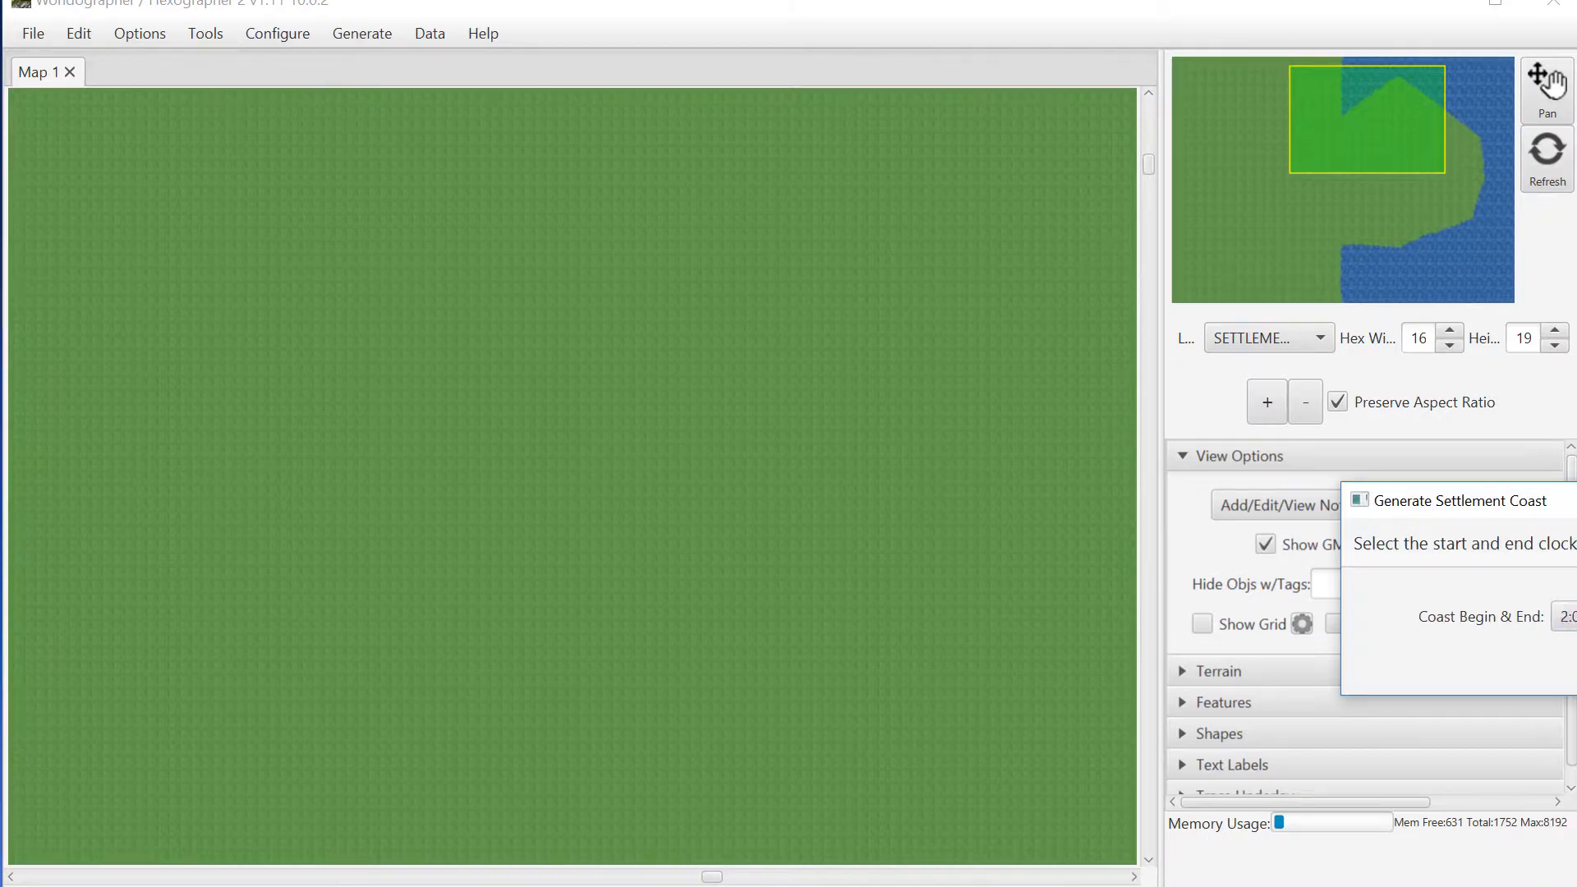
click(1567, 616)
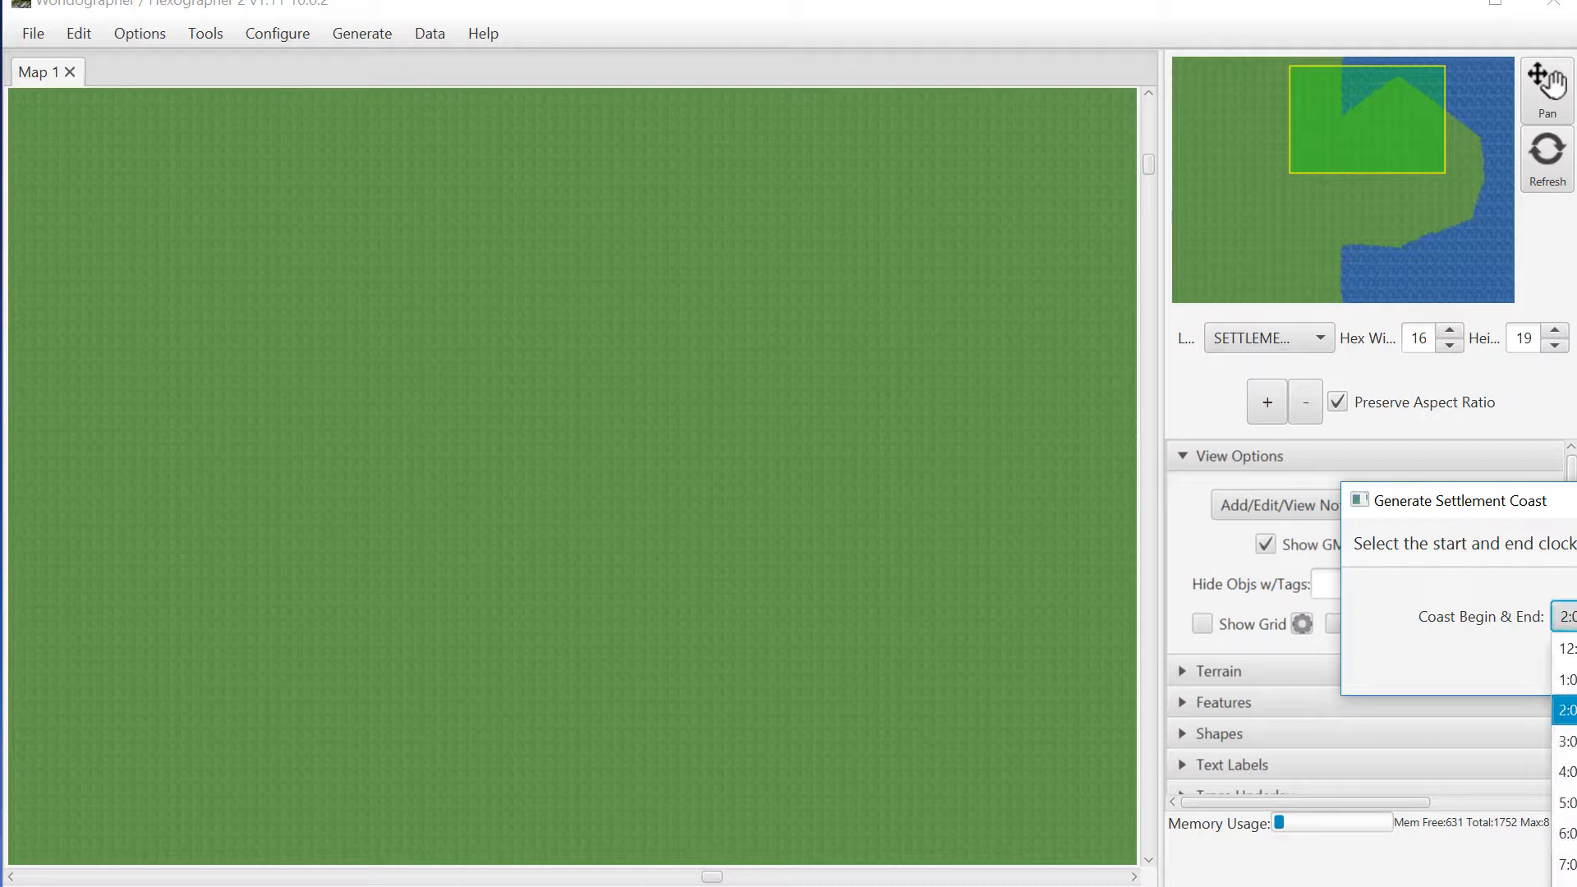
click(1567, 883)
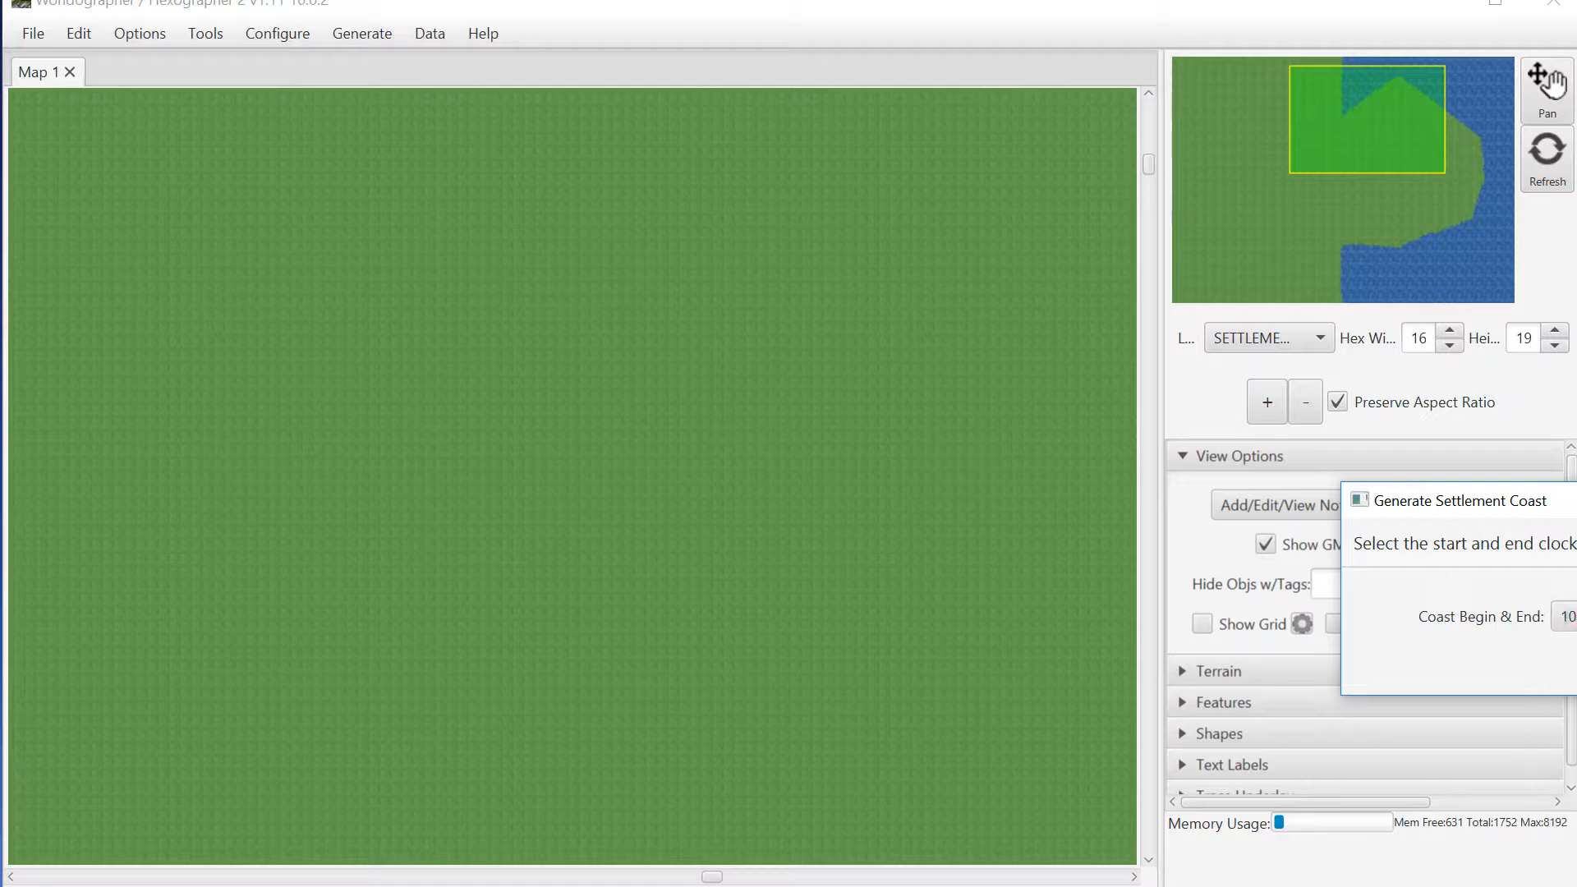
click(1573, 668)
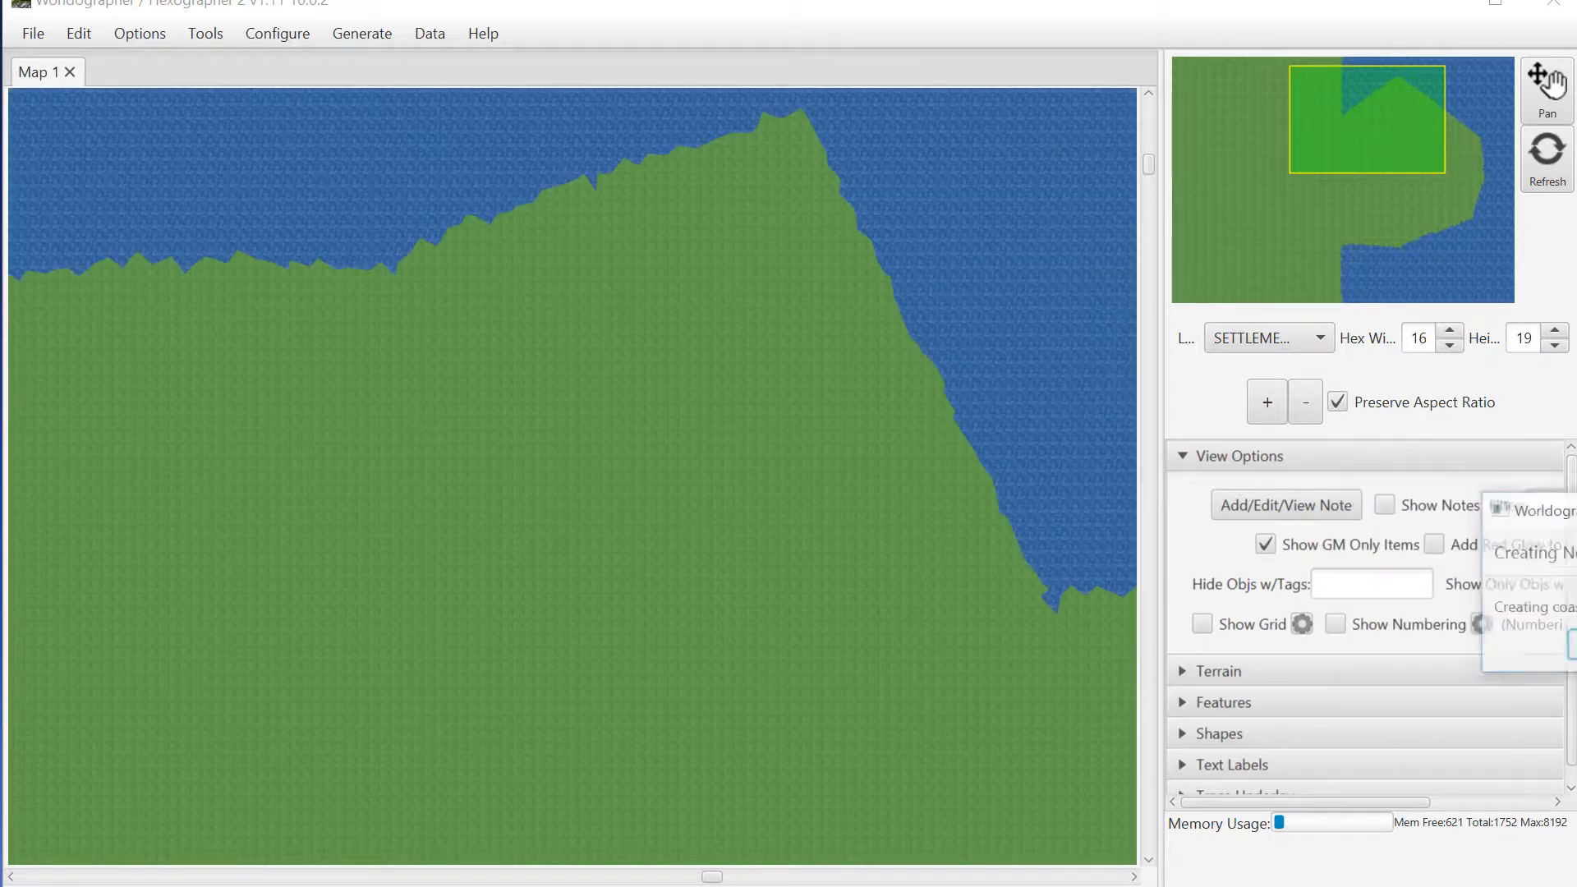
click(1534, 171)
mouse_move(1374, 128)
mouse_down()
mouse_move(1230, 130)
mouse_move(1402, 131)
mouse_move(1379, 139)
mouse_up()
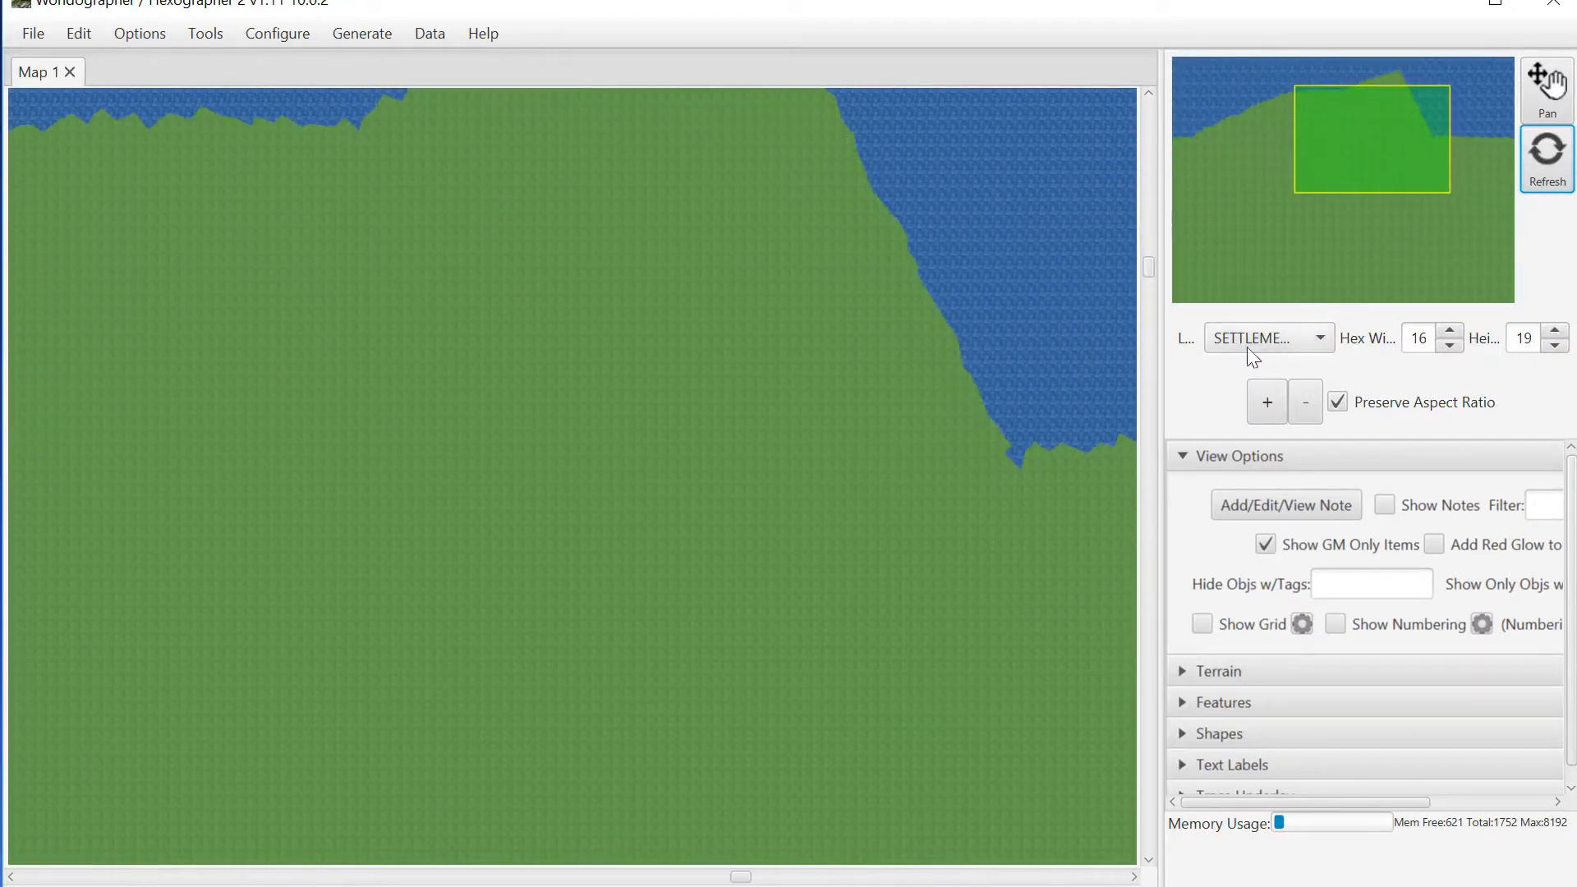
Step: Generate a river on the settlement map and refresh the overview to inspect where it meets the coast
click(1275, 400)
click(1275, 400)
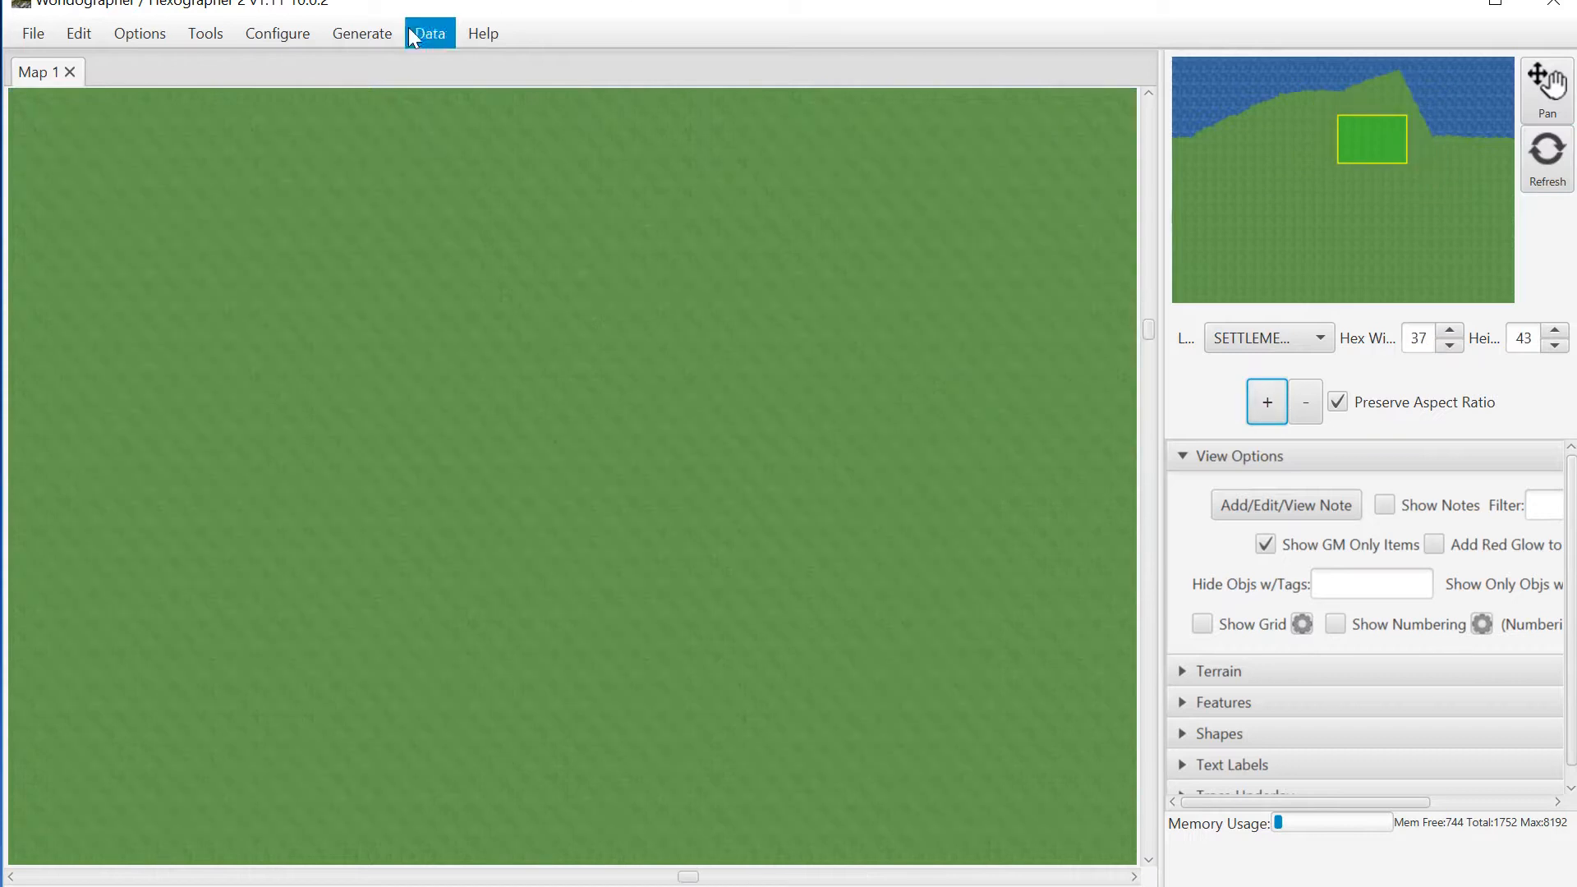
click(381, 32)
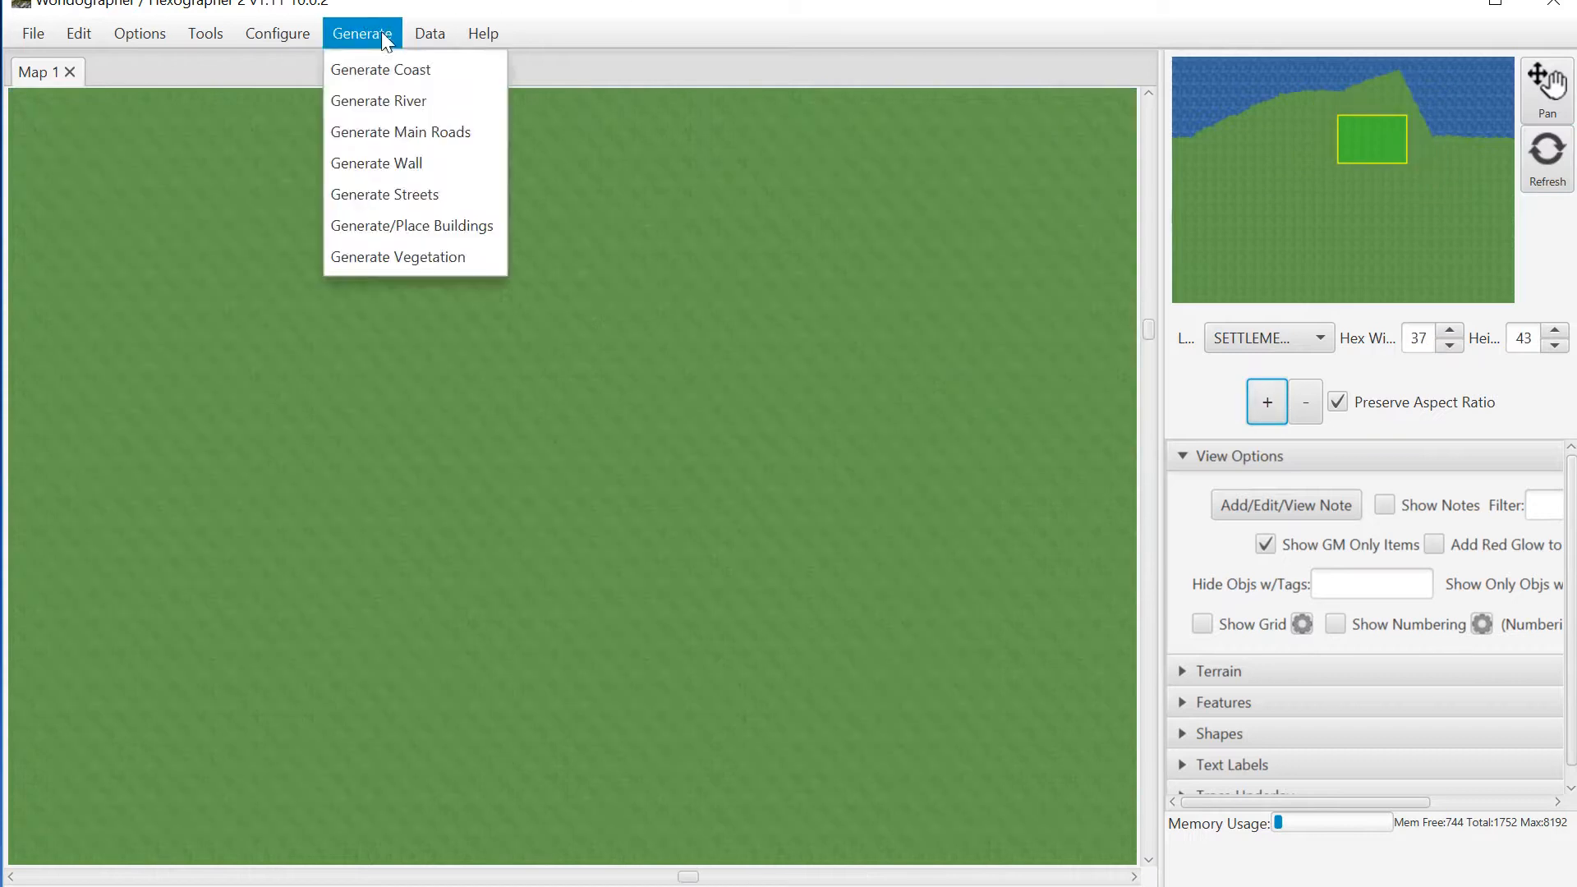
click(386, 99)
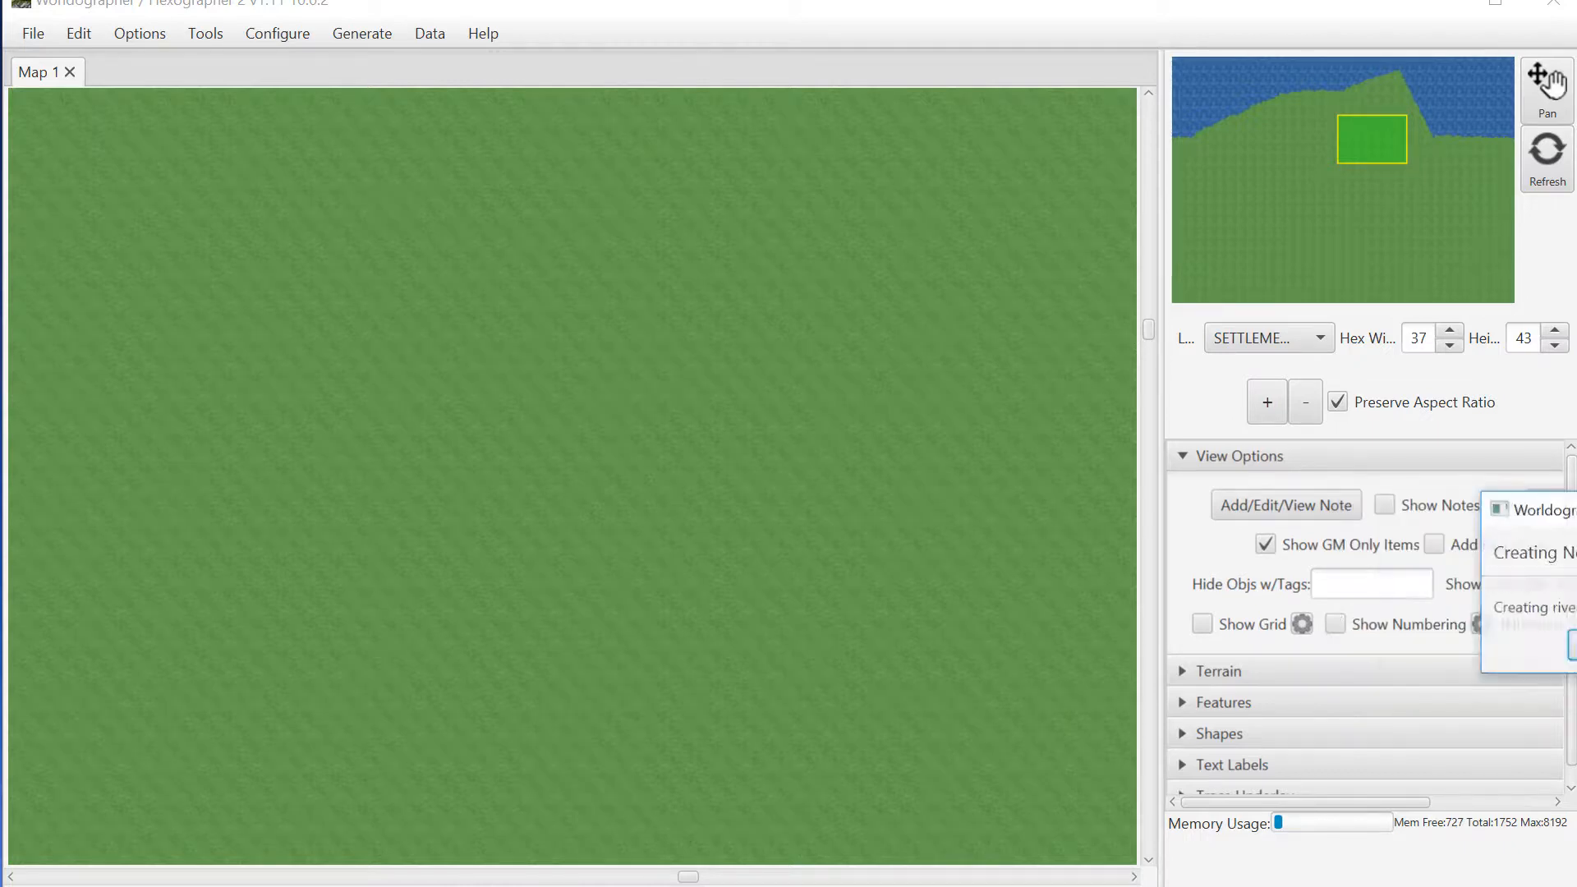
click(1573, 645)
click(1551, 187)
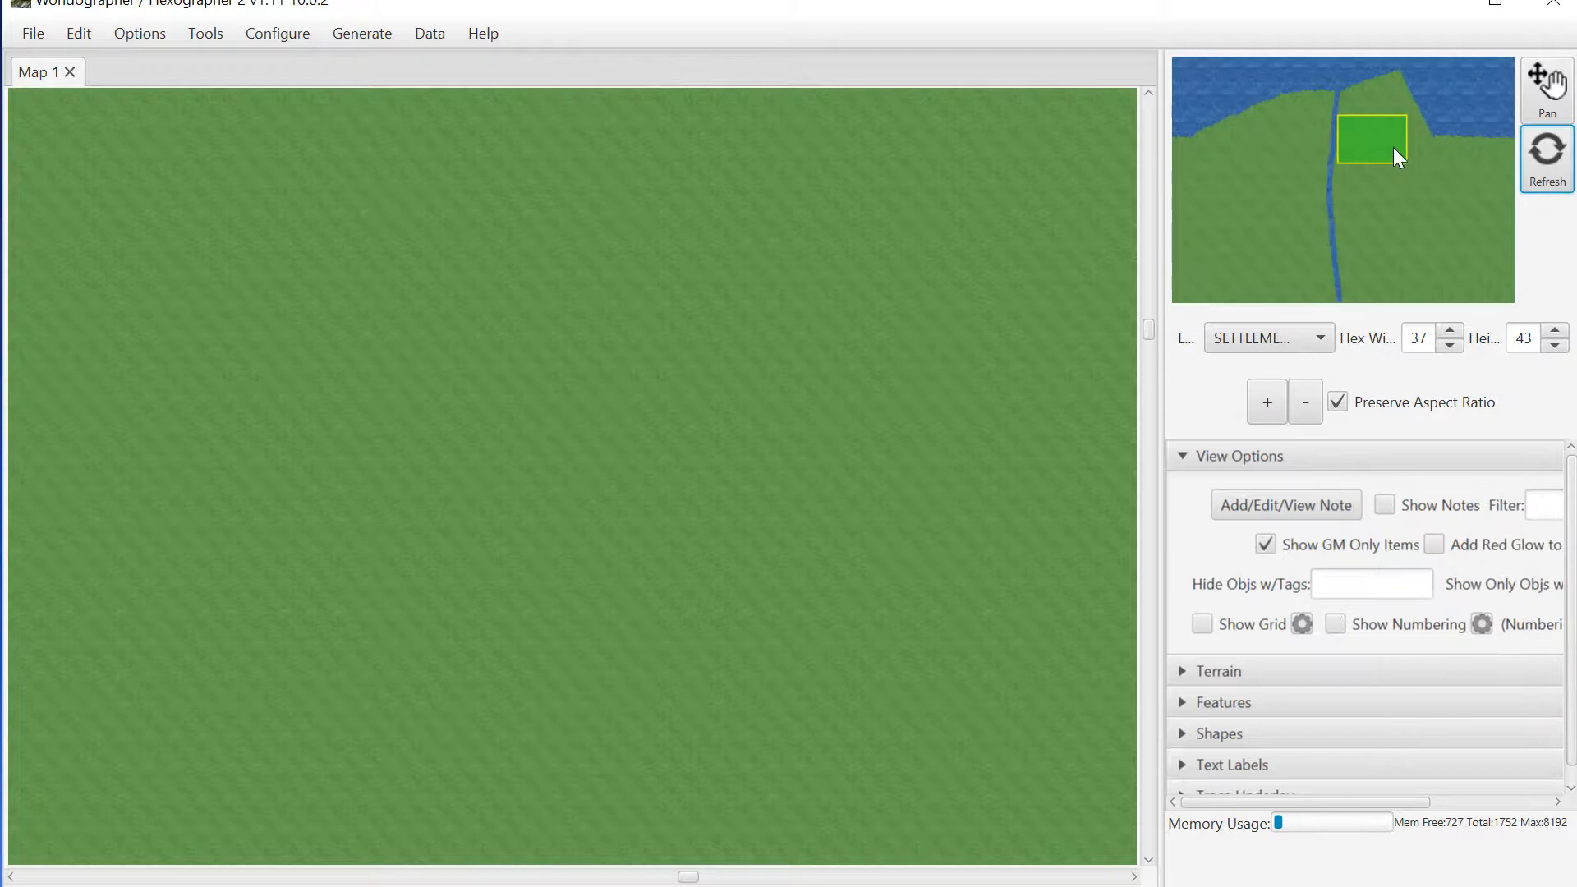
mouse_move(1370, 141)
mouse_down()
mouse_move(1343, 102)
mouse_move(1332, 200)
mouse_move(1356, 293)
mouse_move(1332, 112)
mouse_up()
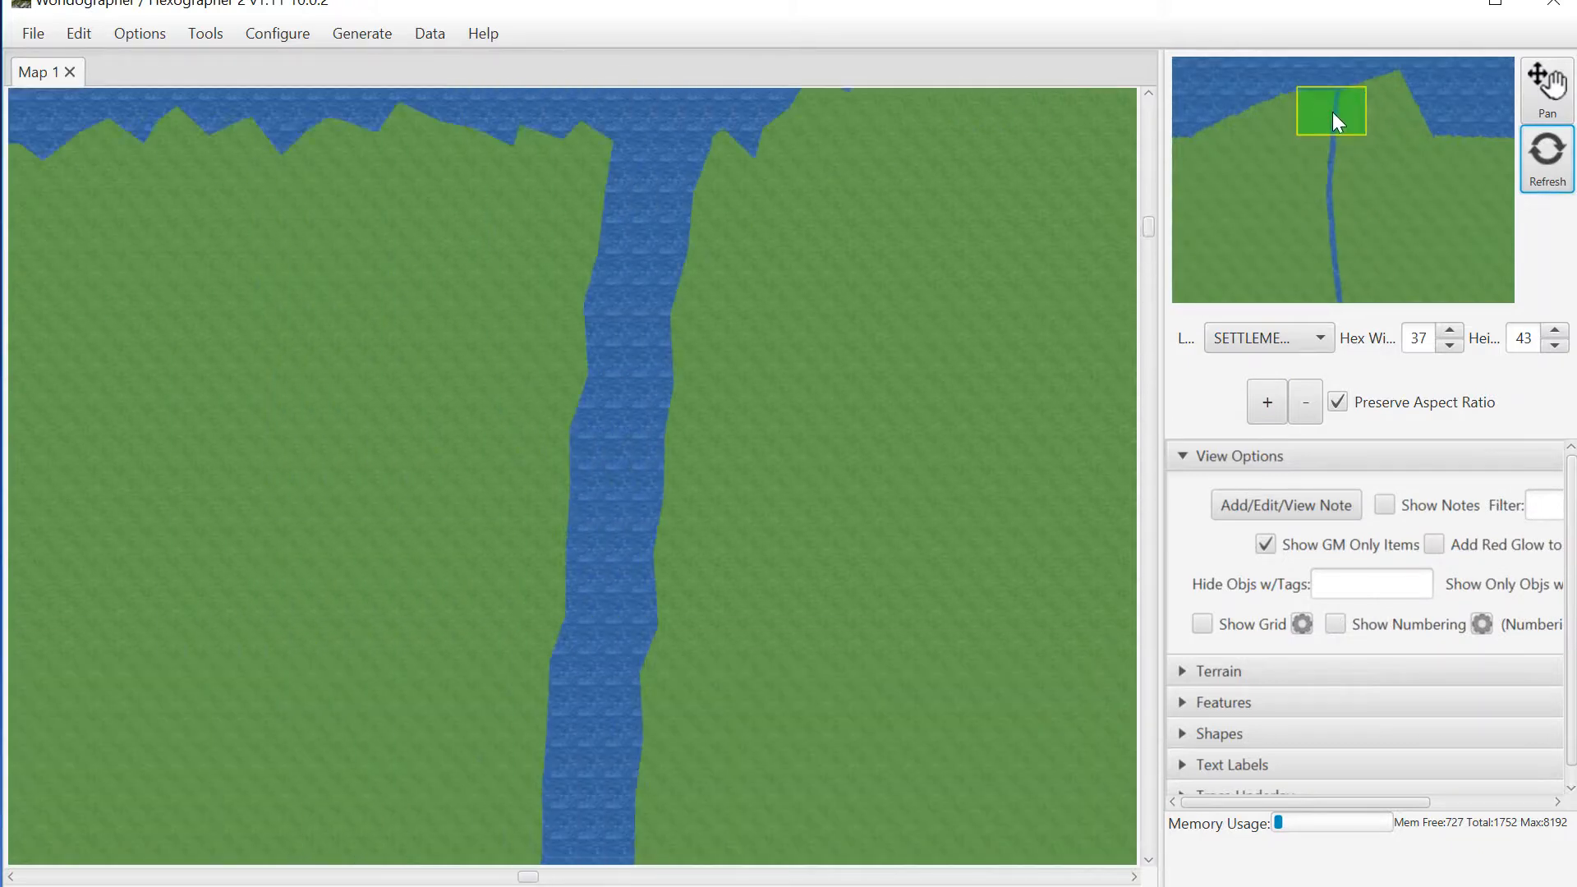
Step: Generate Cobblestone Light main roads from 4:00 to 9:00 and from 7:00 to 1:00, refreshing the map overview to inspect their crossing
click(352, 30)
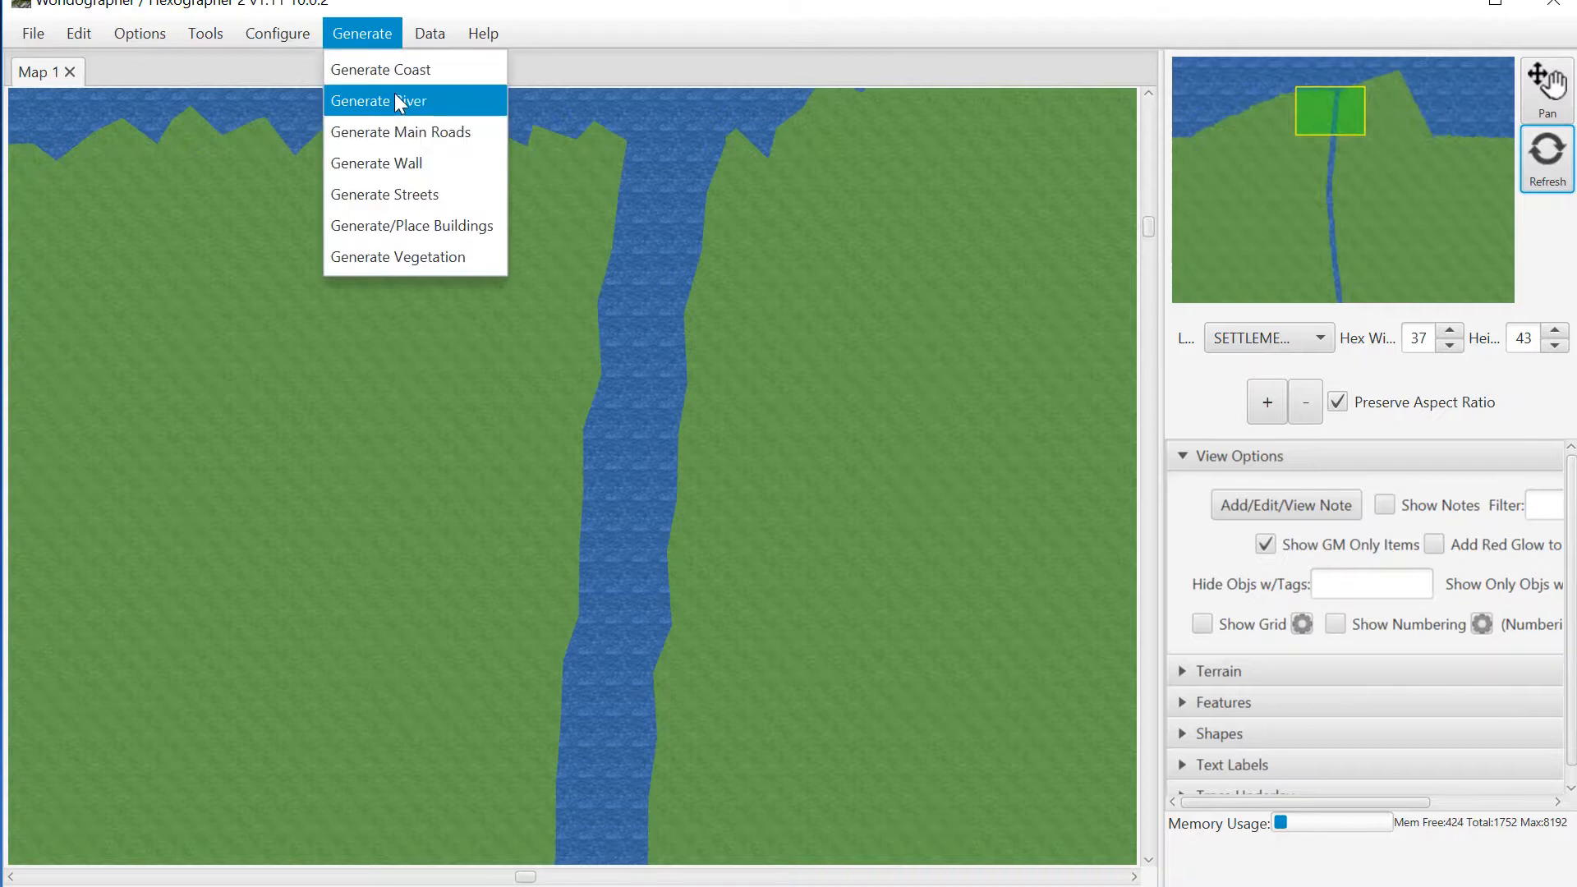
click(400, 131)
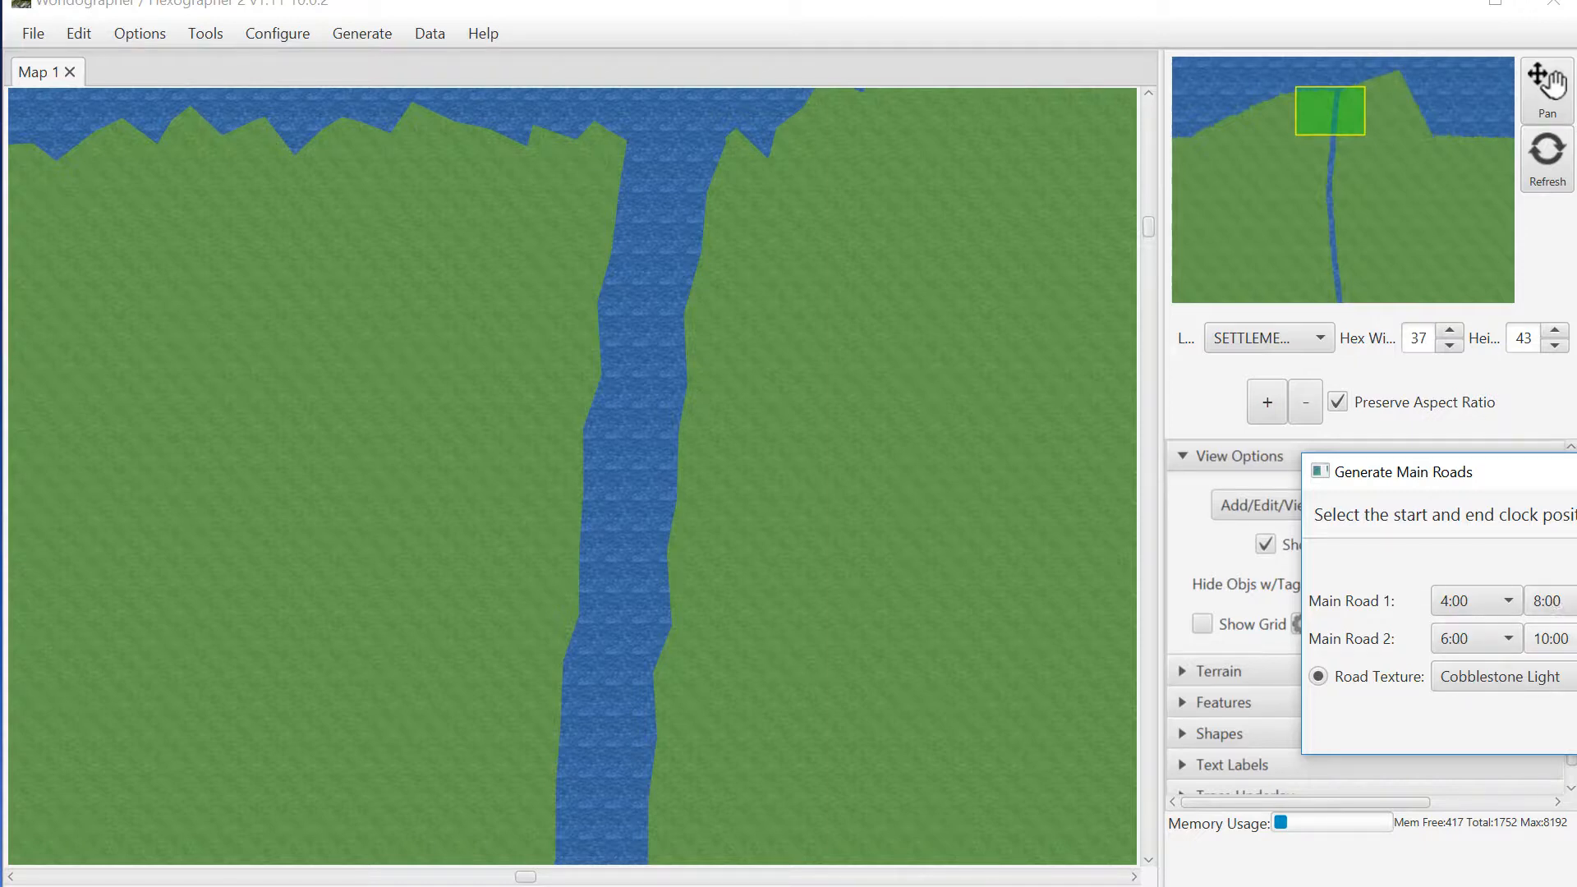
click(1547, 605)
click(1547, 886)
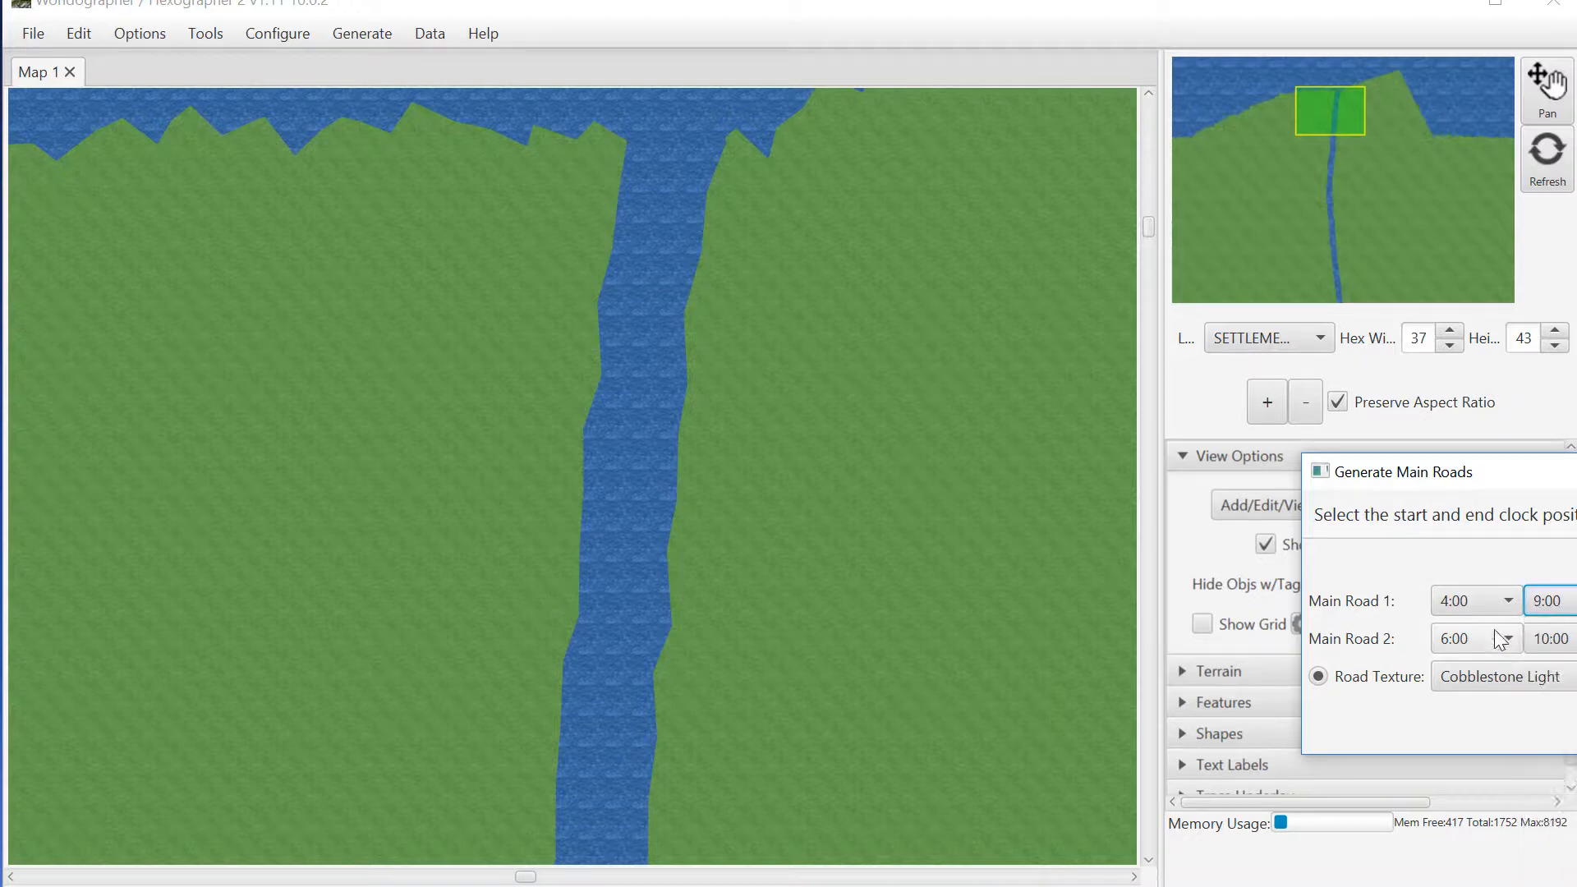
click(1555, 644)
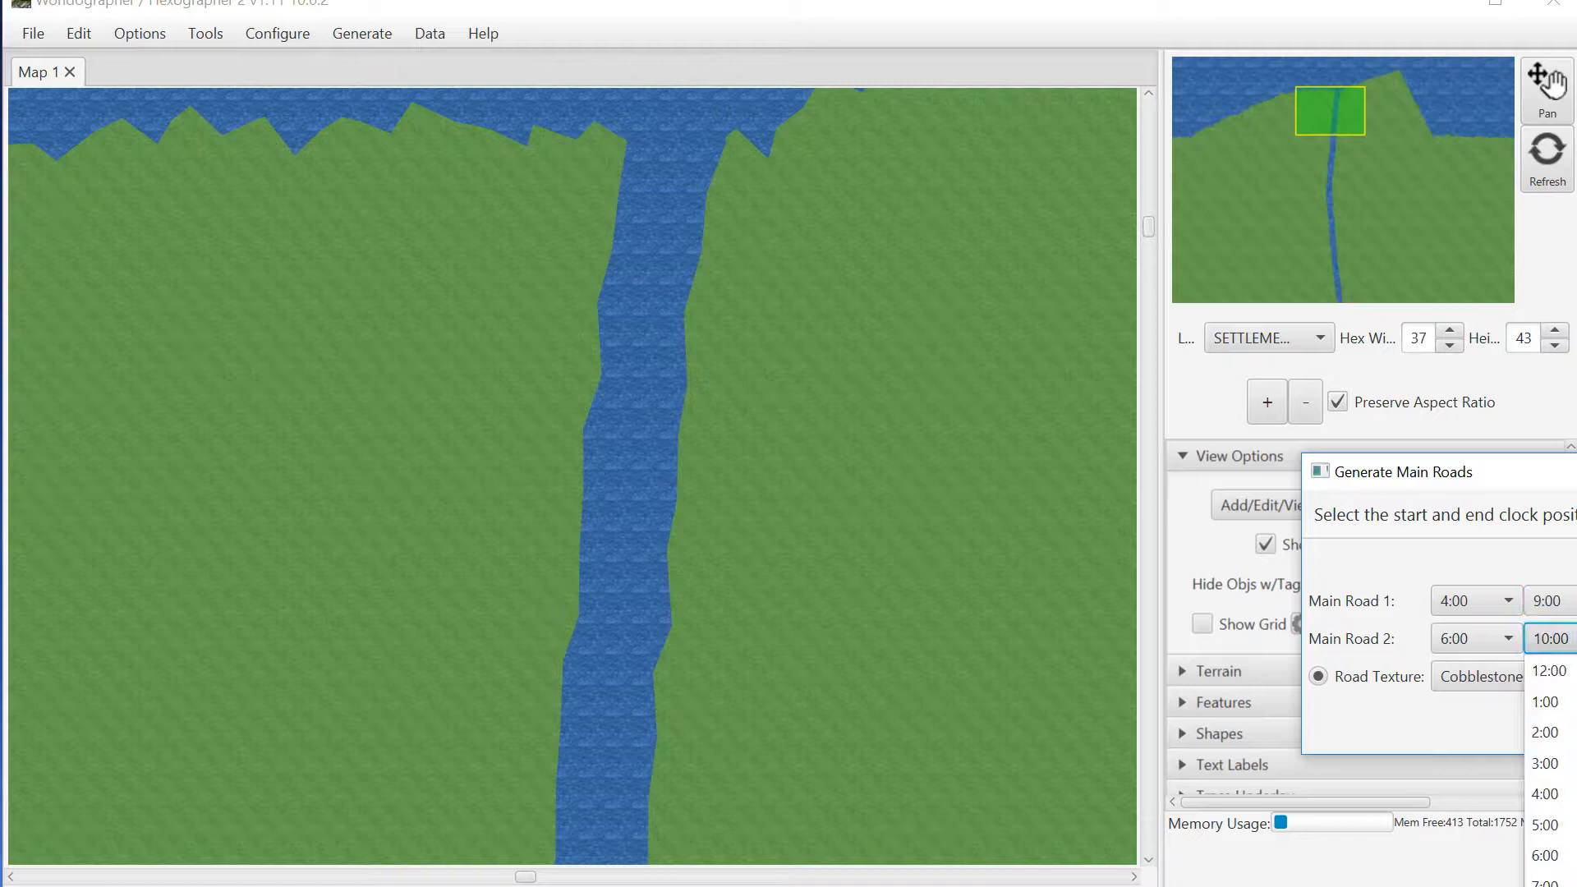
click(1490, 638)
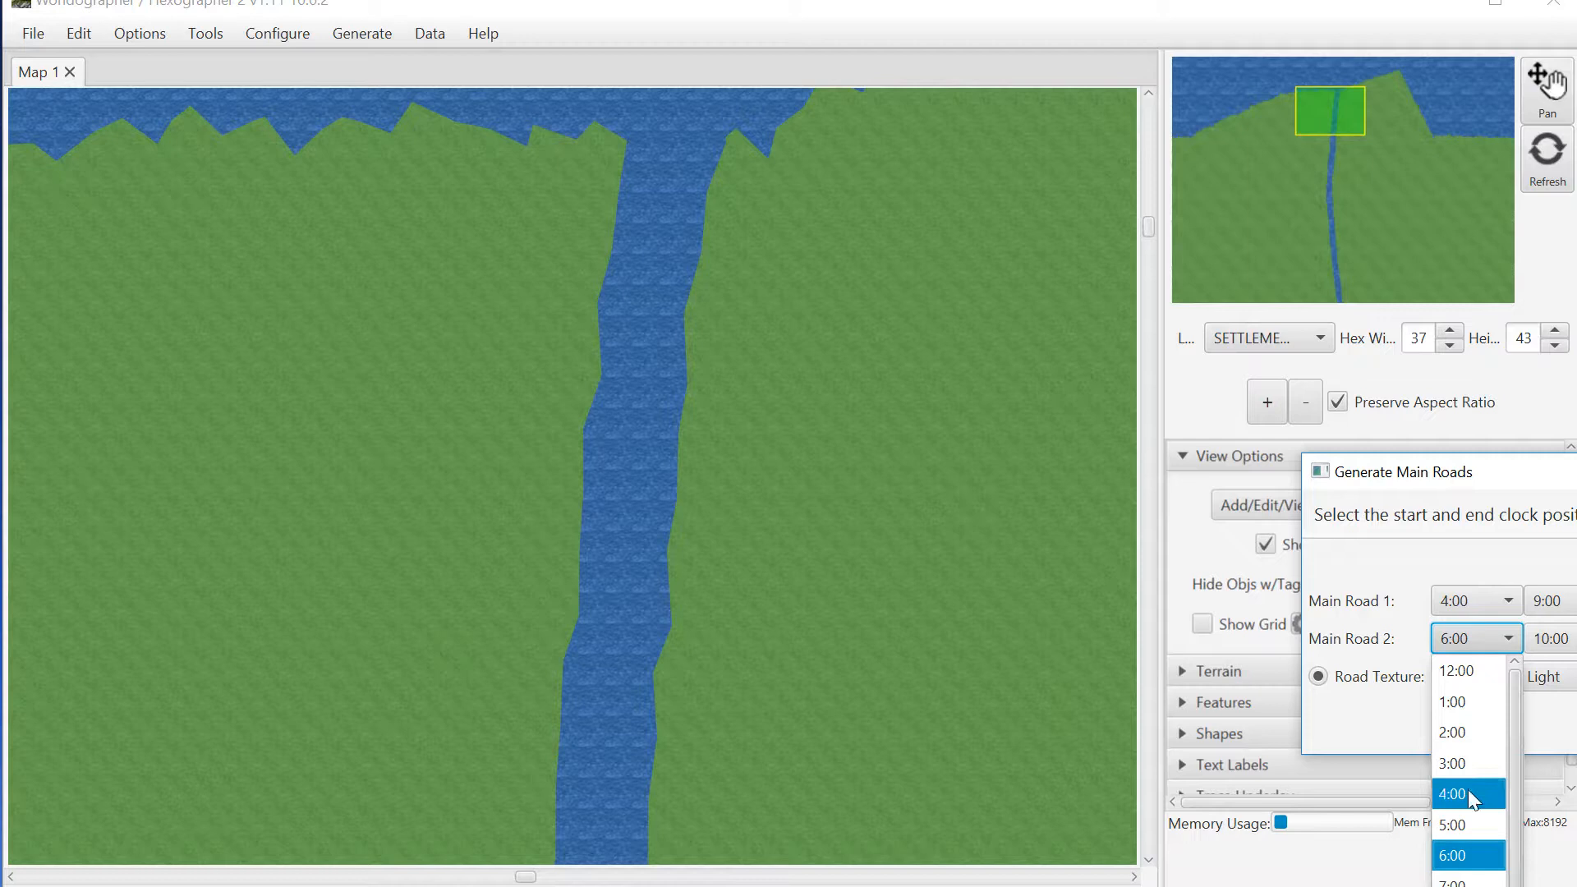
click(1551, 638)
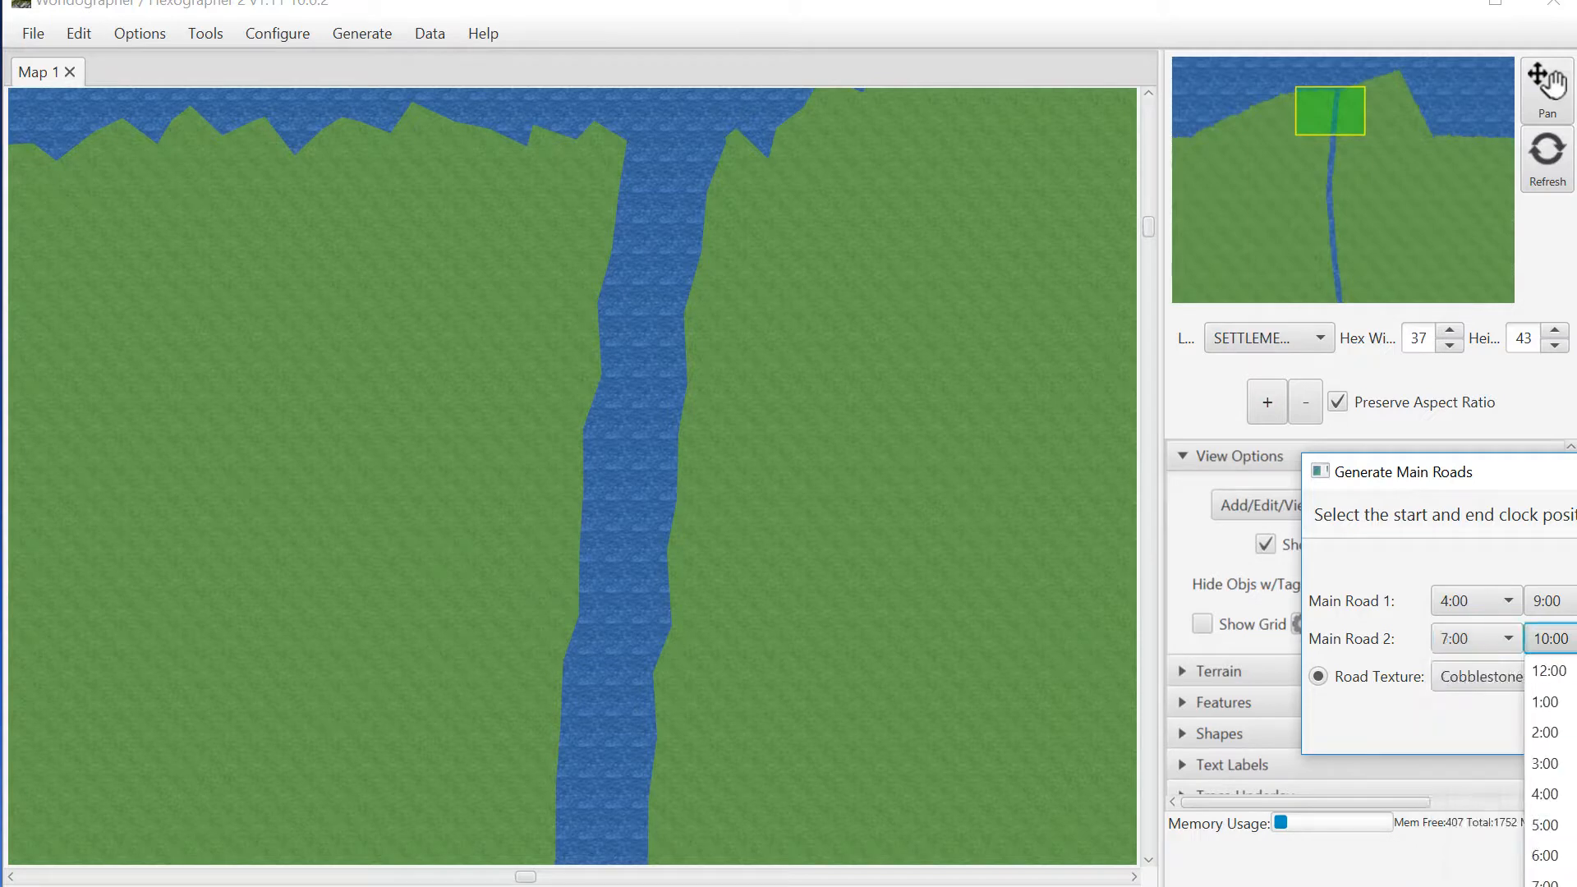
click(1546, 701)
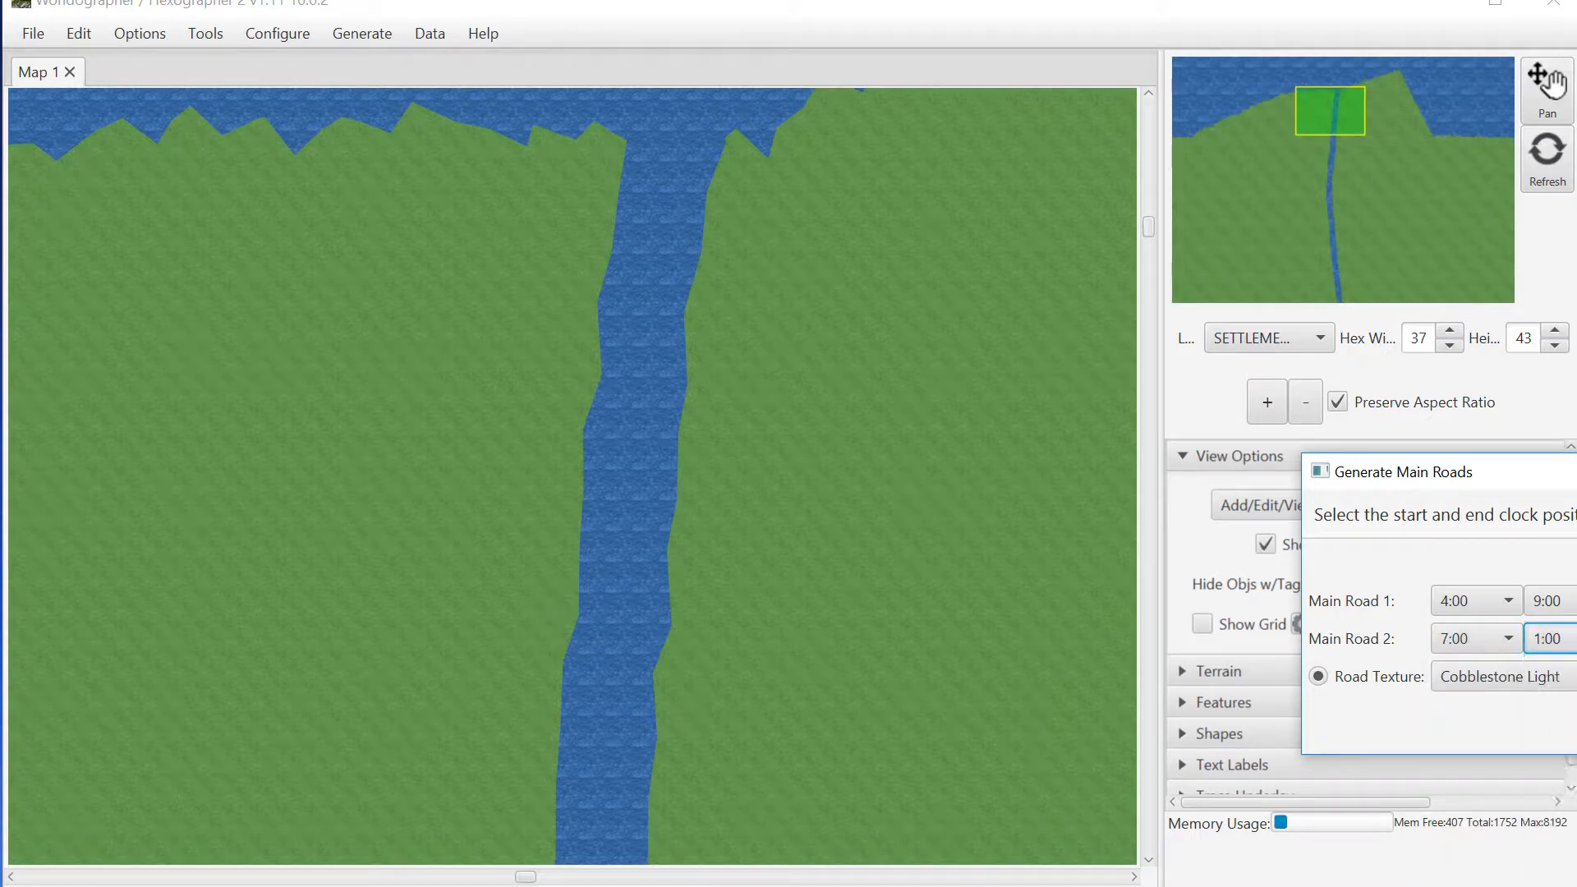
key(Return)
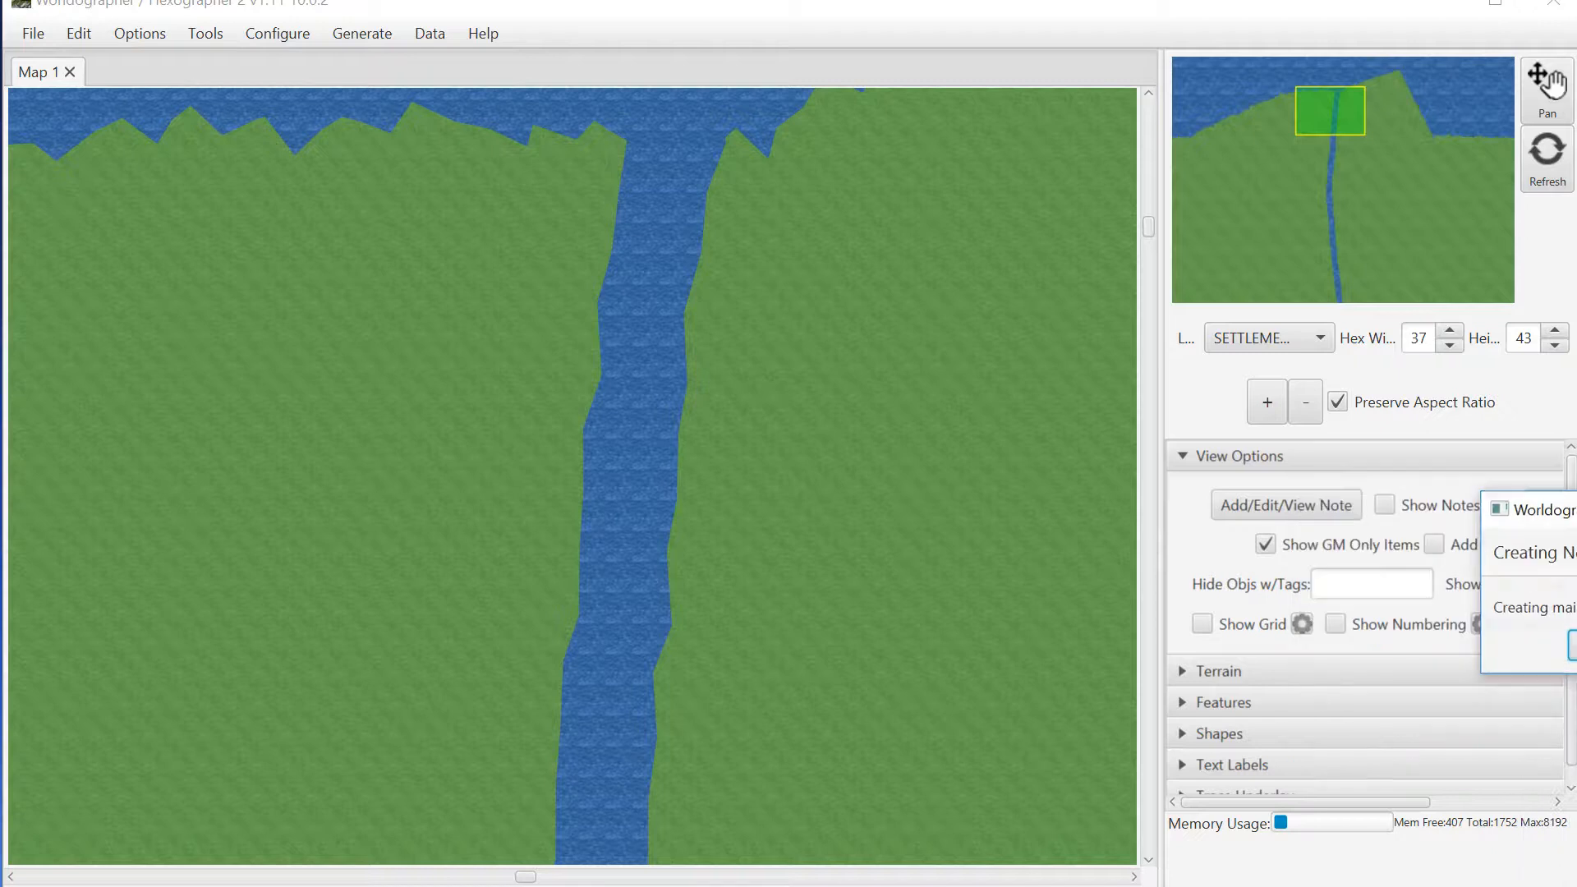
click(1532, 163)
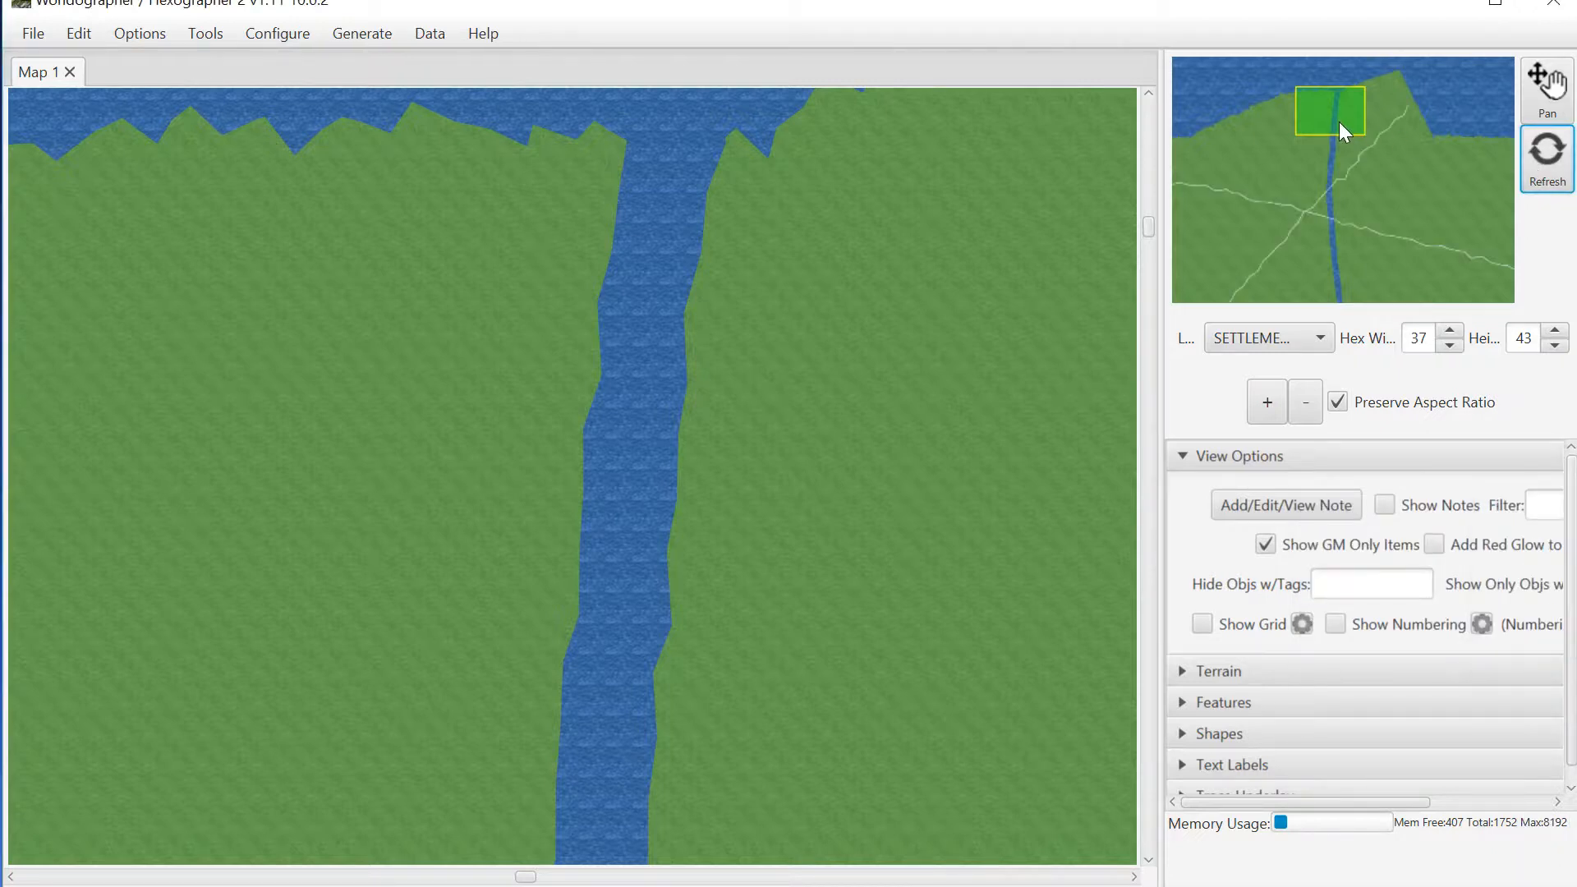
drag(1339, 122, 1302, 220)
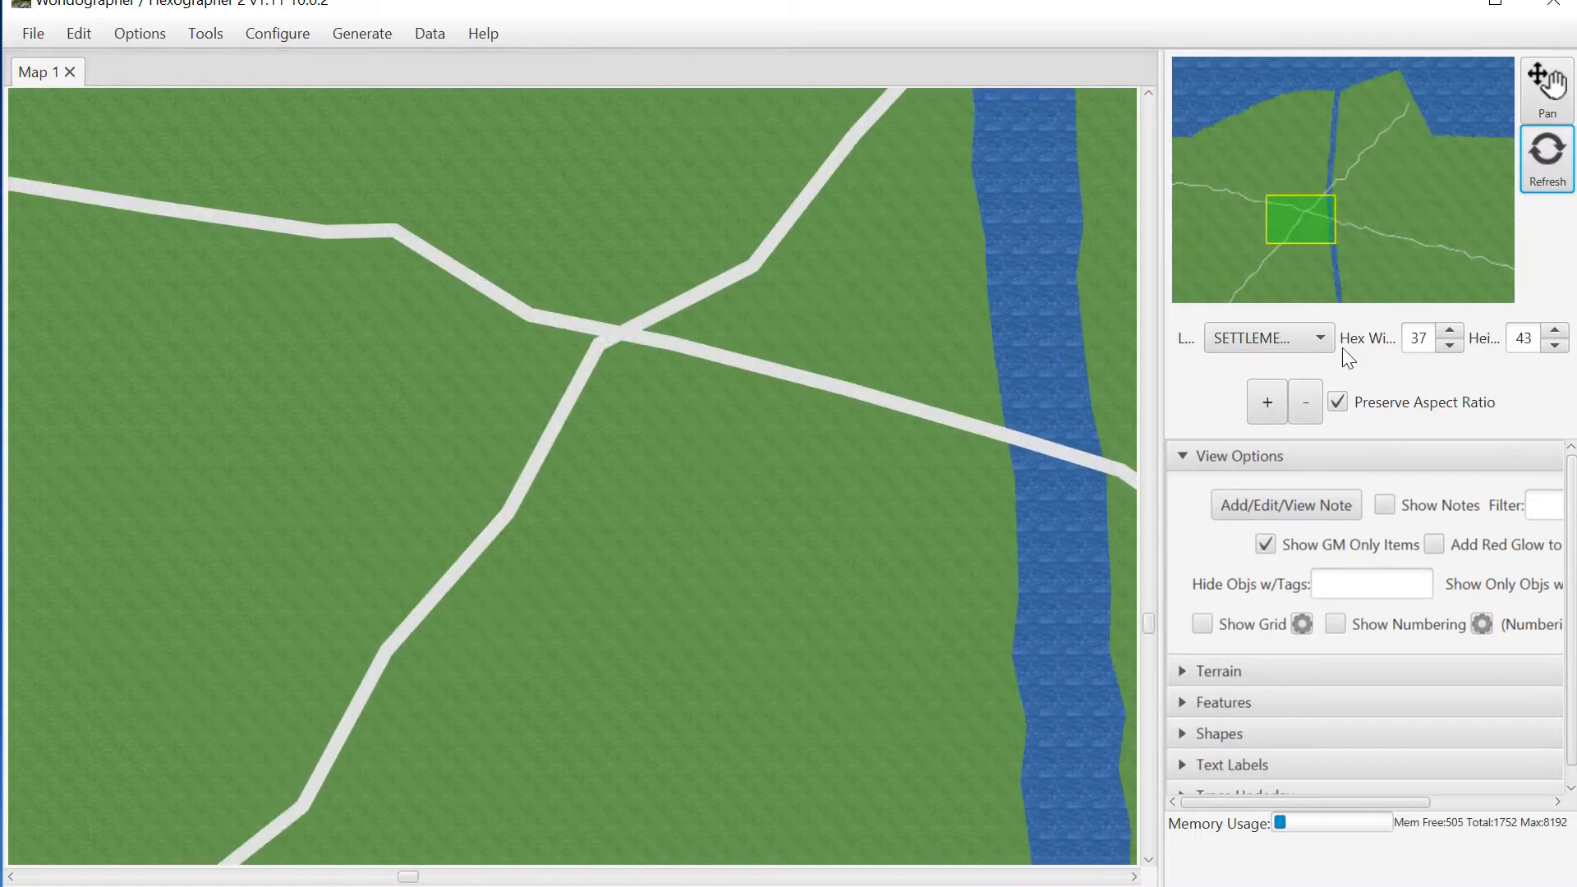
Step: Generate a settlement wall with 8 towers and a radius larger than 10 hexes, and inspect its towers and gates
click(353, 25)
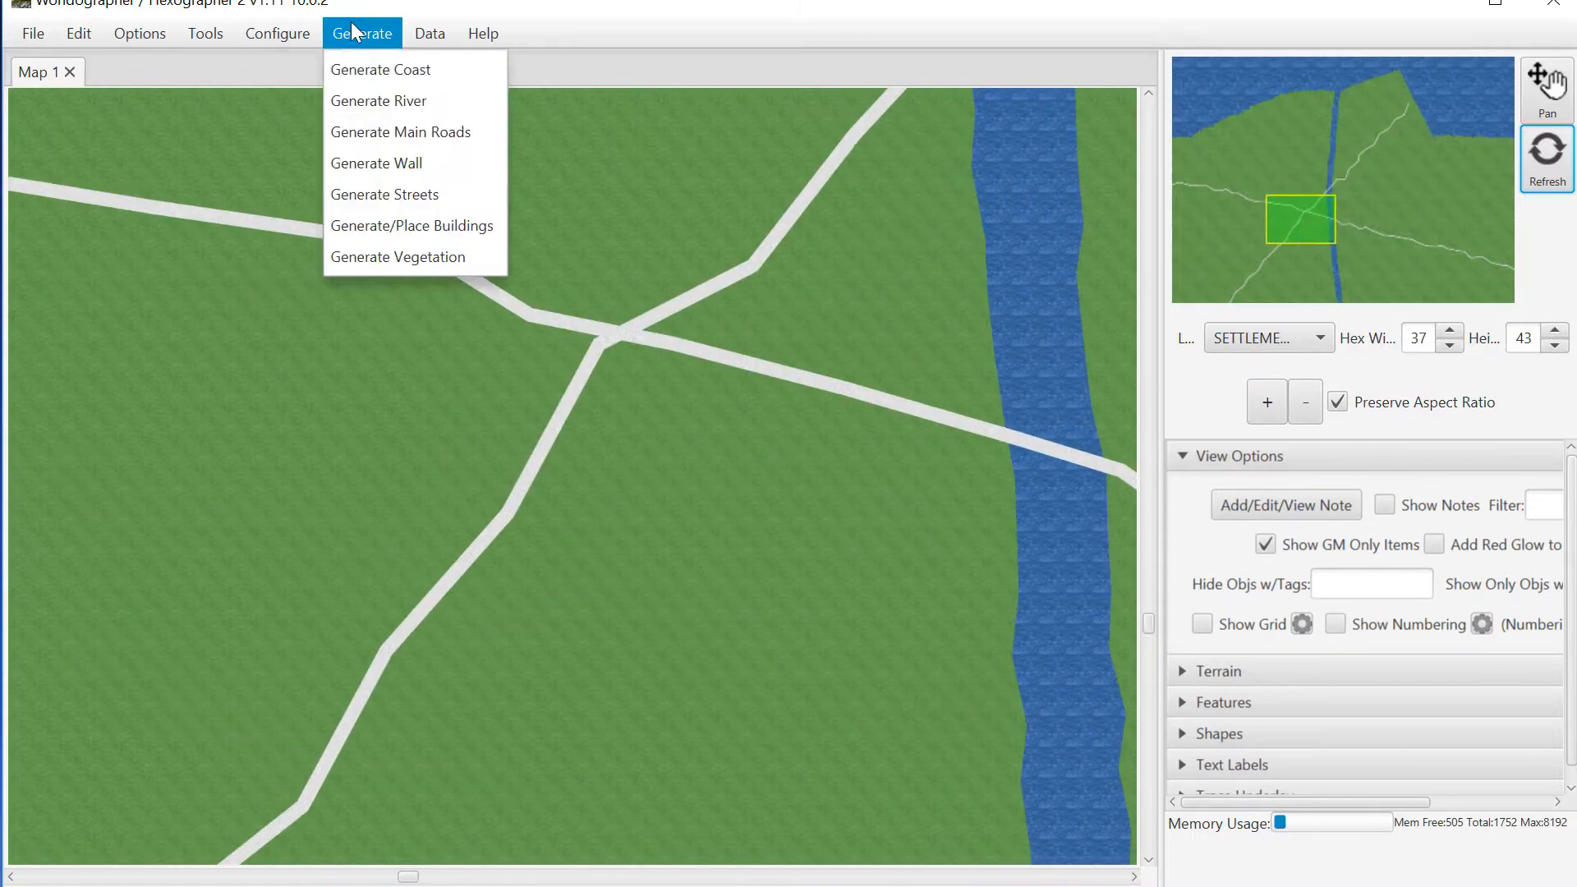
click(406, 166)
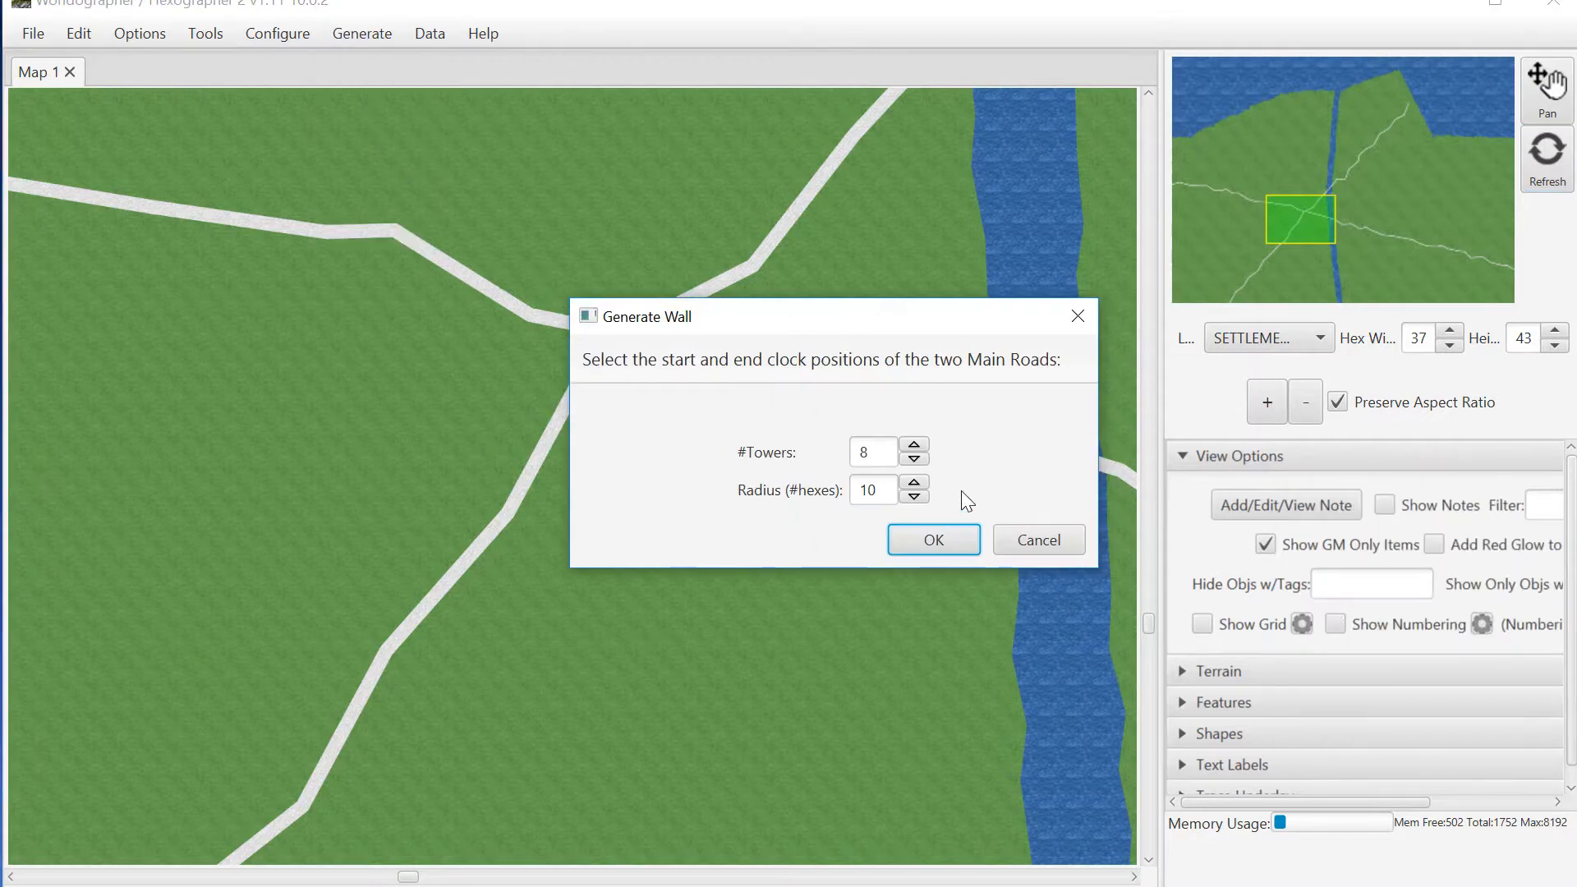
click(914, 482)
click(914, 482)
click(914, 482)
click(914, 482)
click(914, 482)
click(914, 482)
click(914, 482)
click(934, 541)
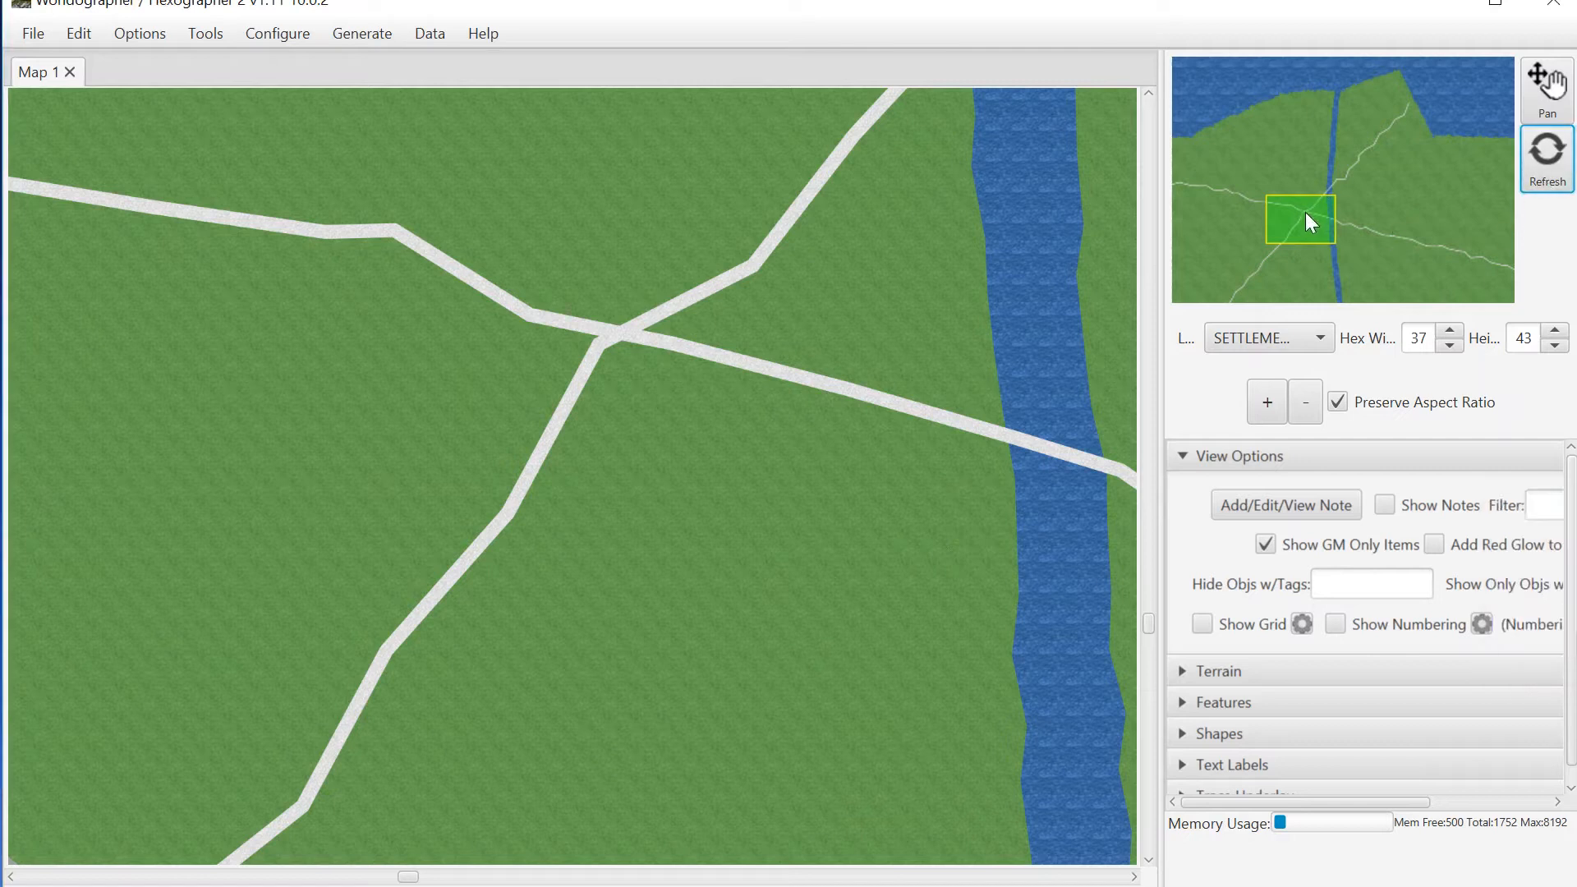
drag(1305, 212, 1315, 175)
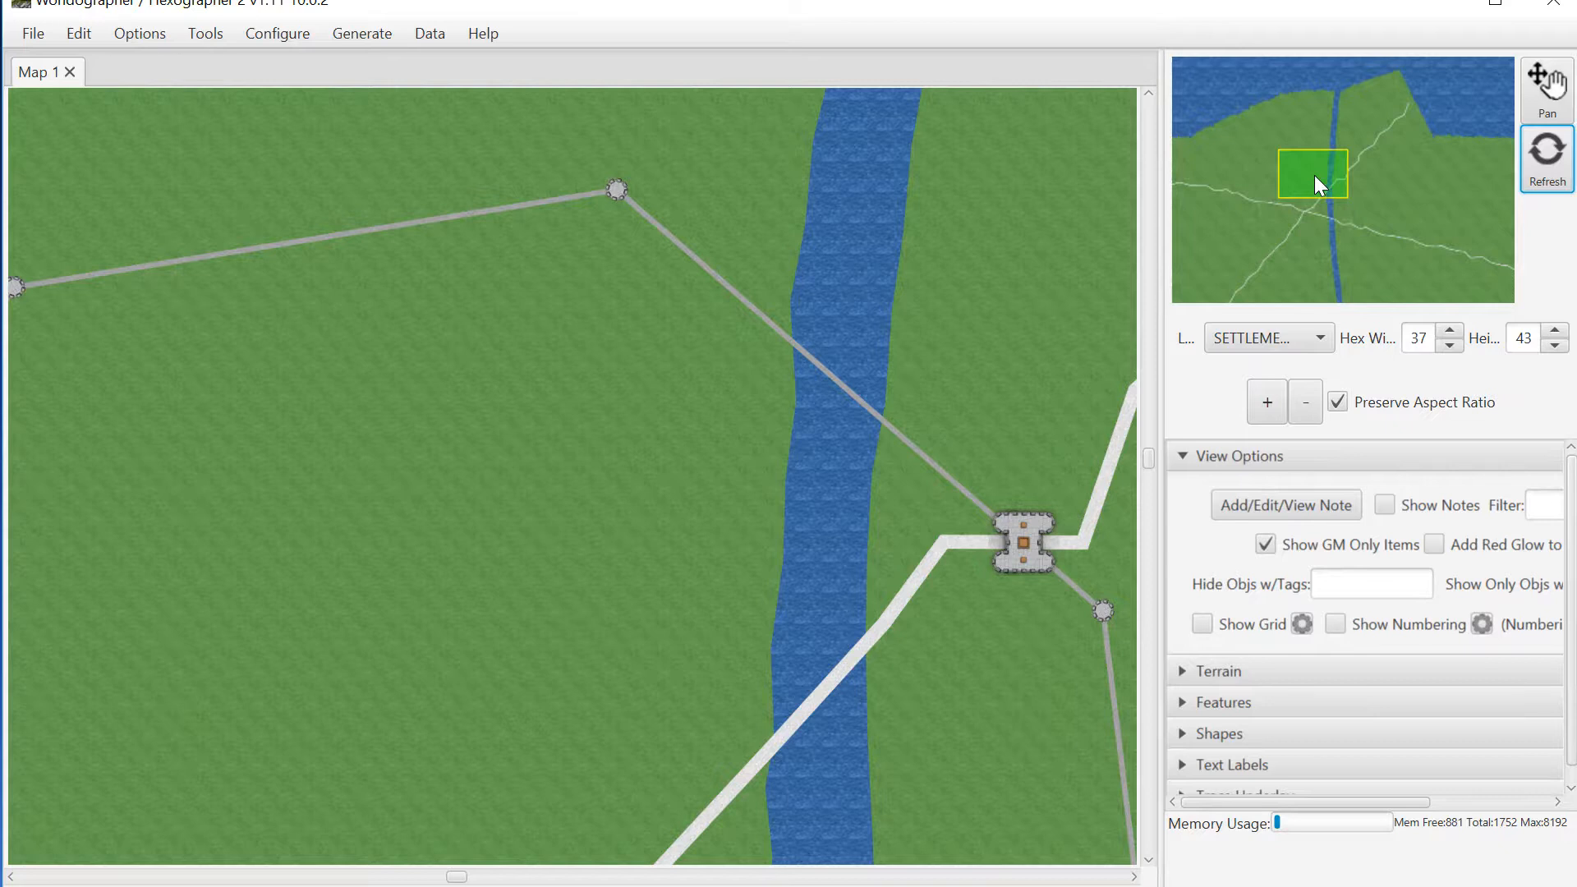
drag(1314, 175, 1307, 225)
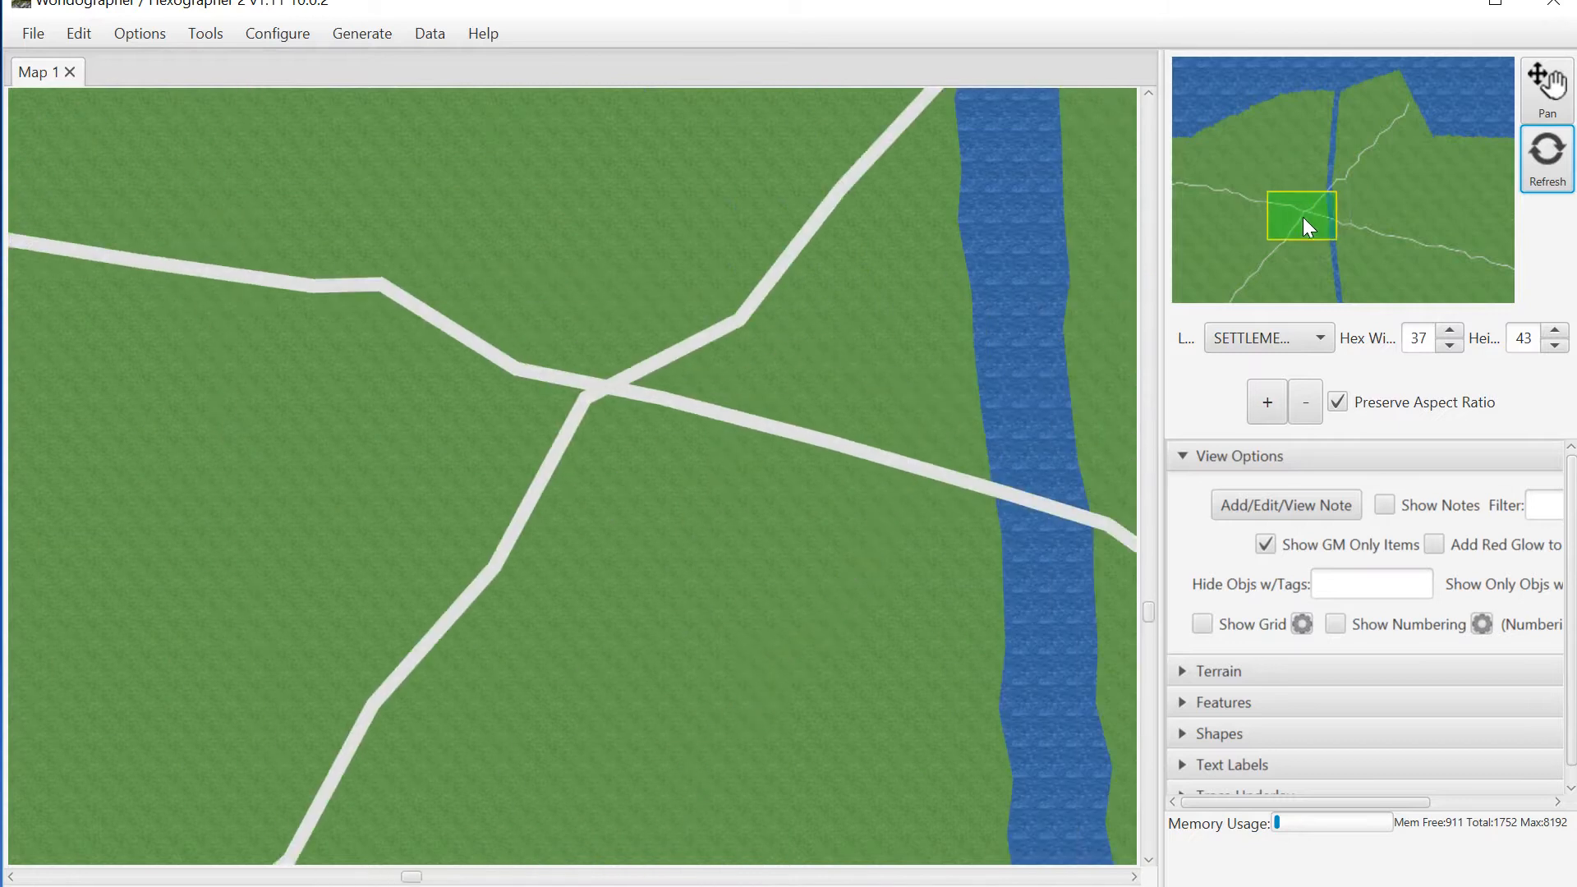
Step: Generate settlement streets with the Cobblestone Light texture and inspect the whole street network around the wall
click(364, 41)
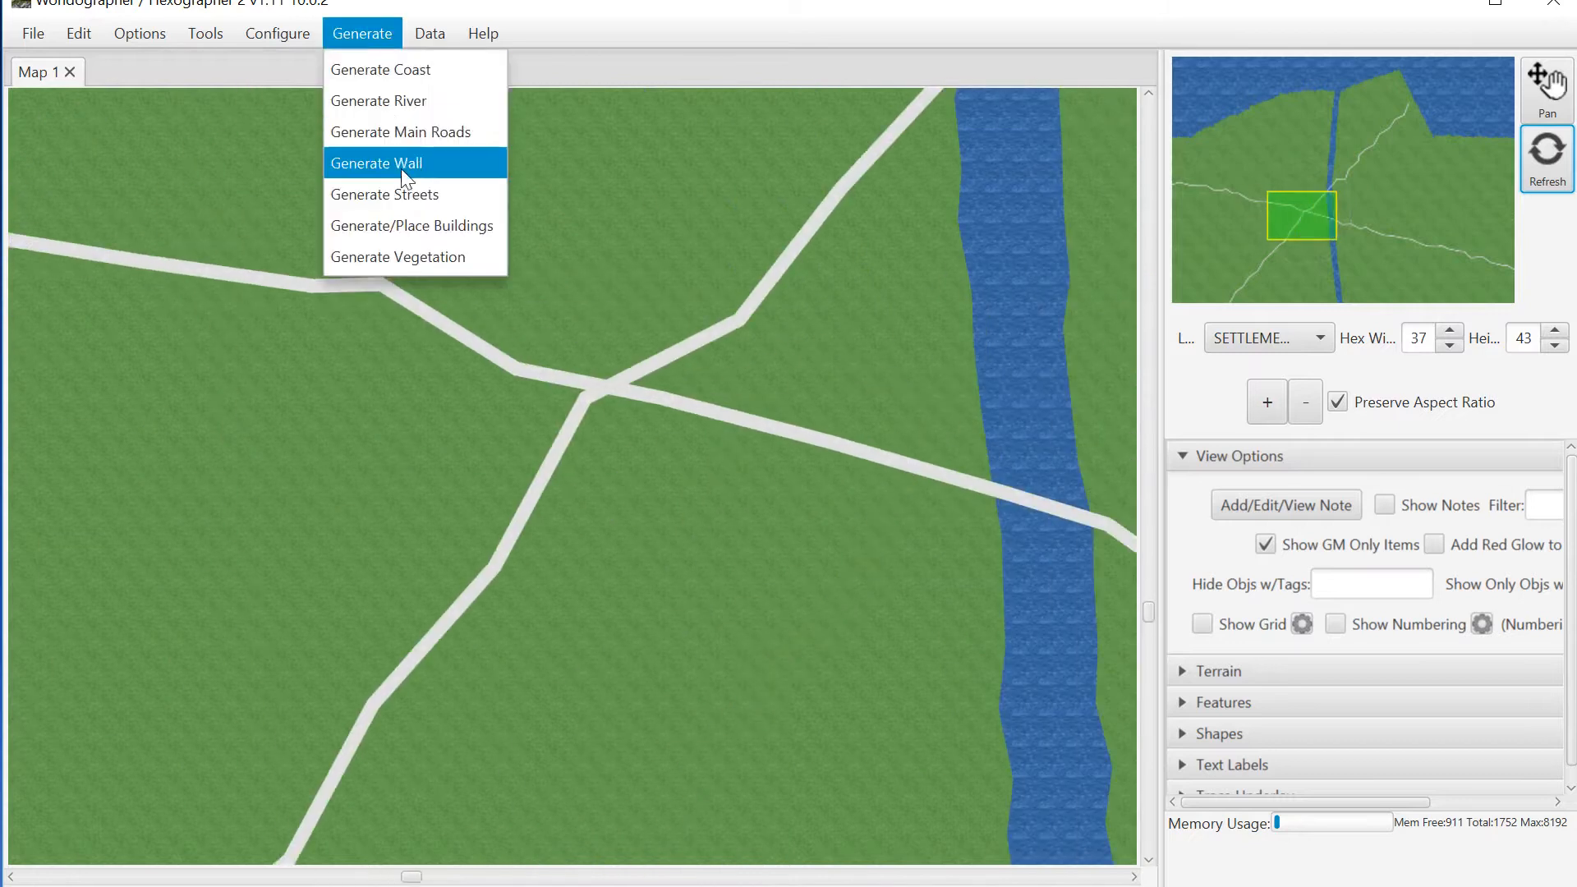
click(402, 193)
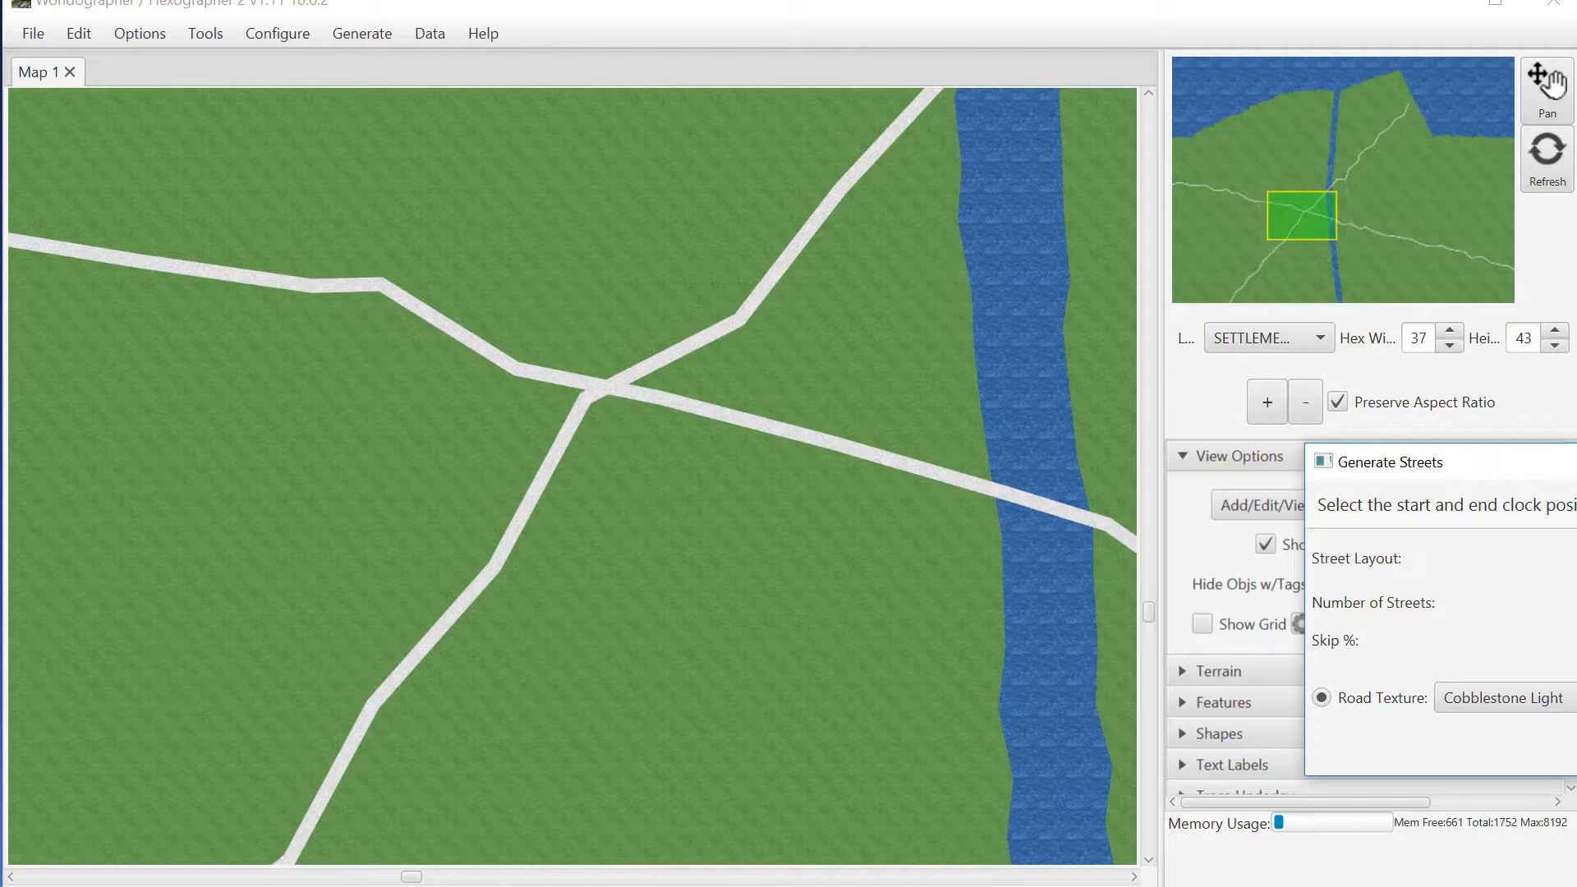
key(Return)
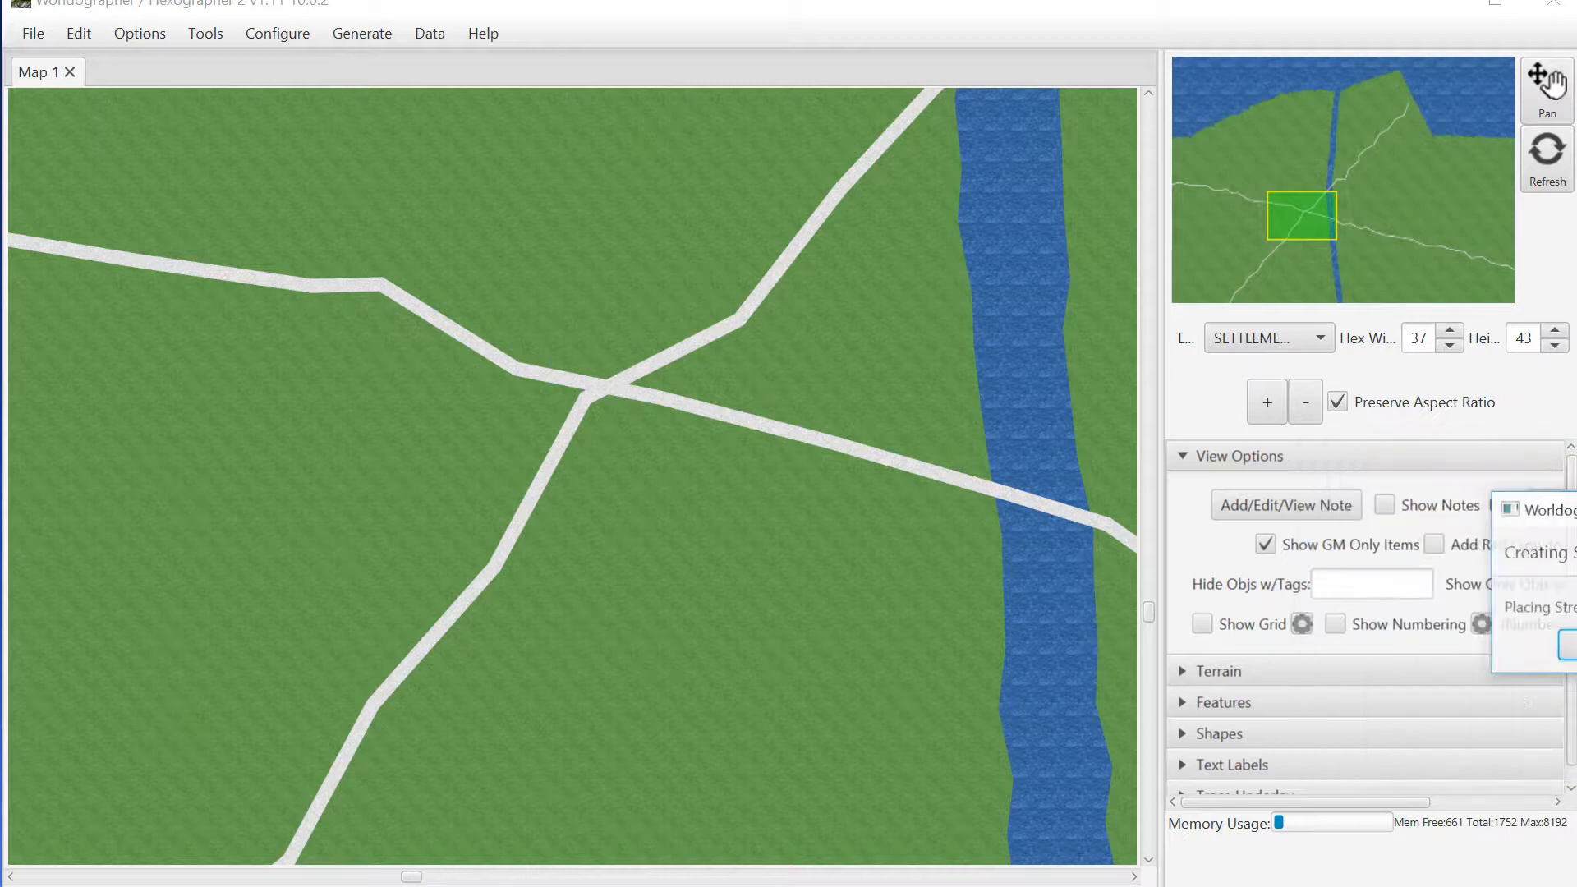
click(1570, 646)
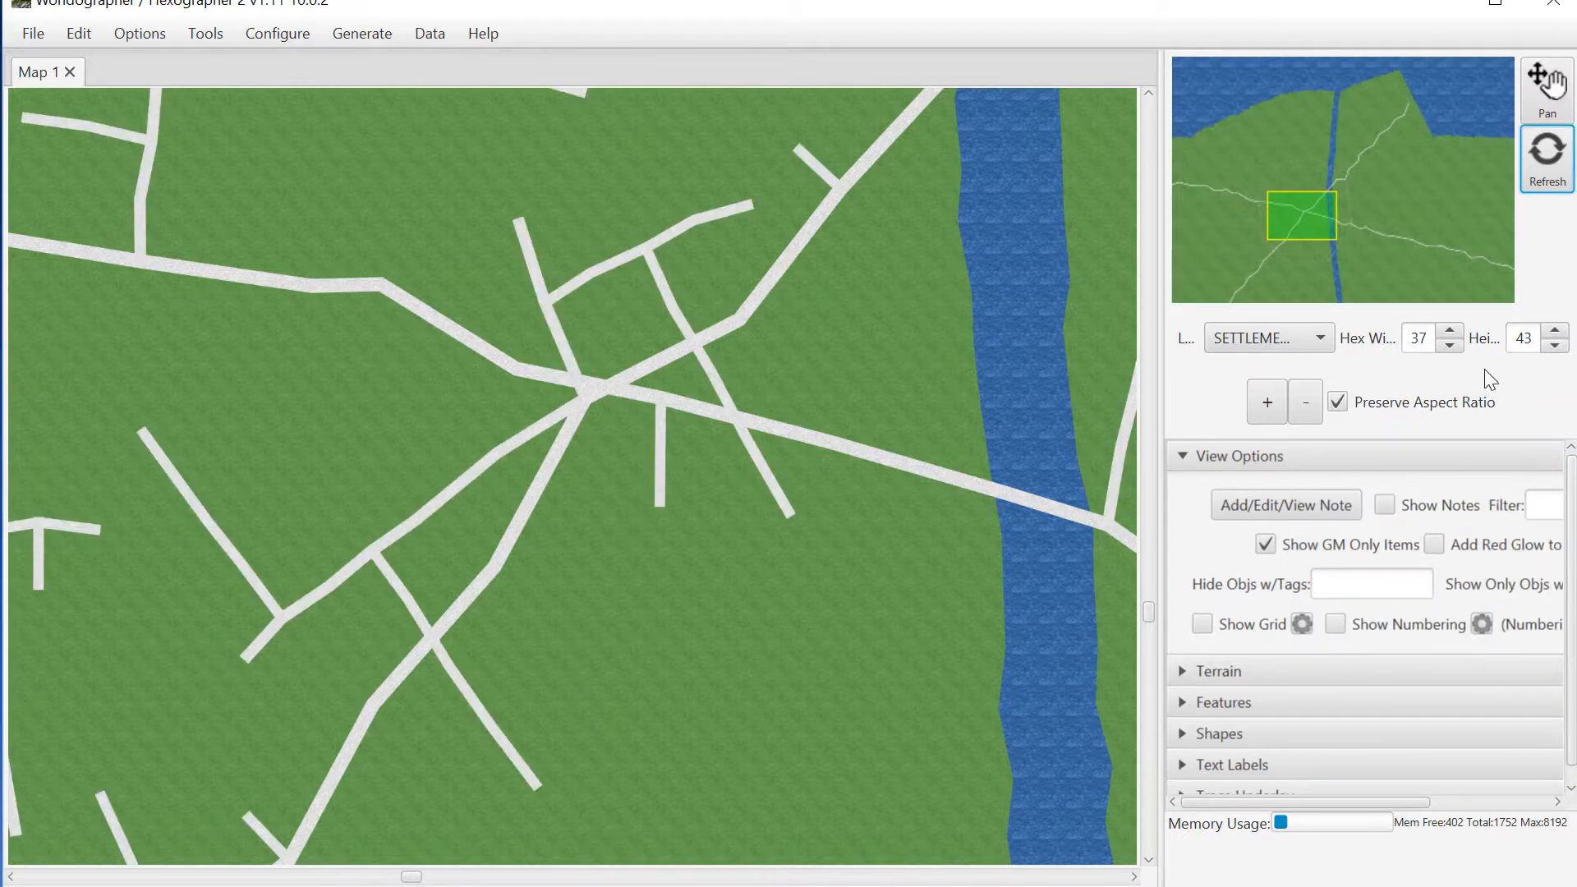
click(1305, 407)
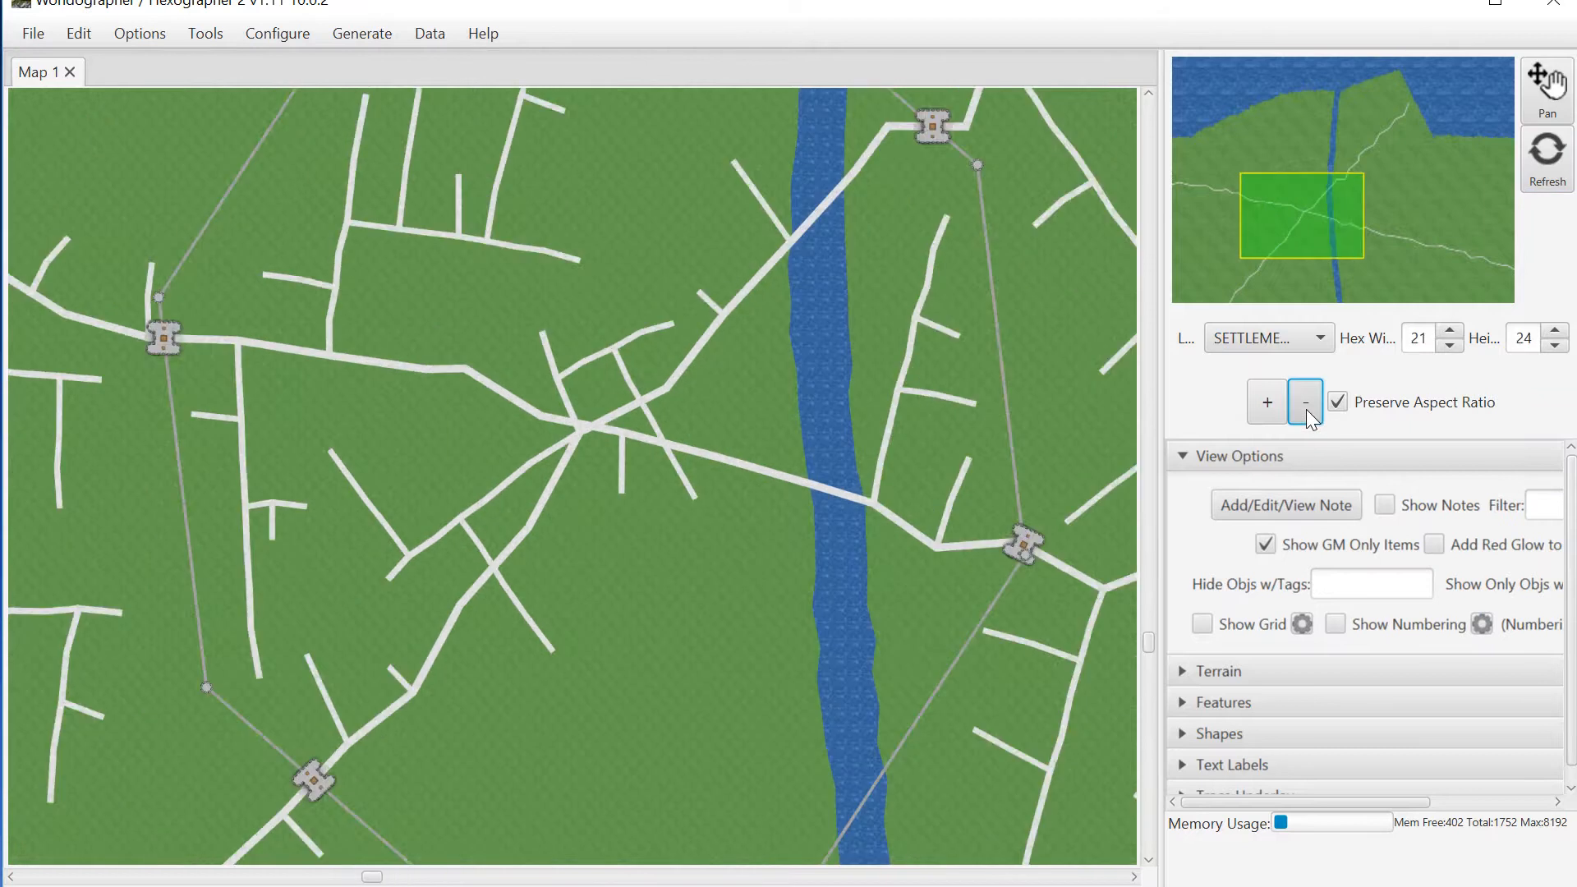
click(1305, 407)
click(1306, 408)
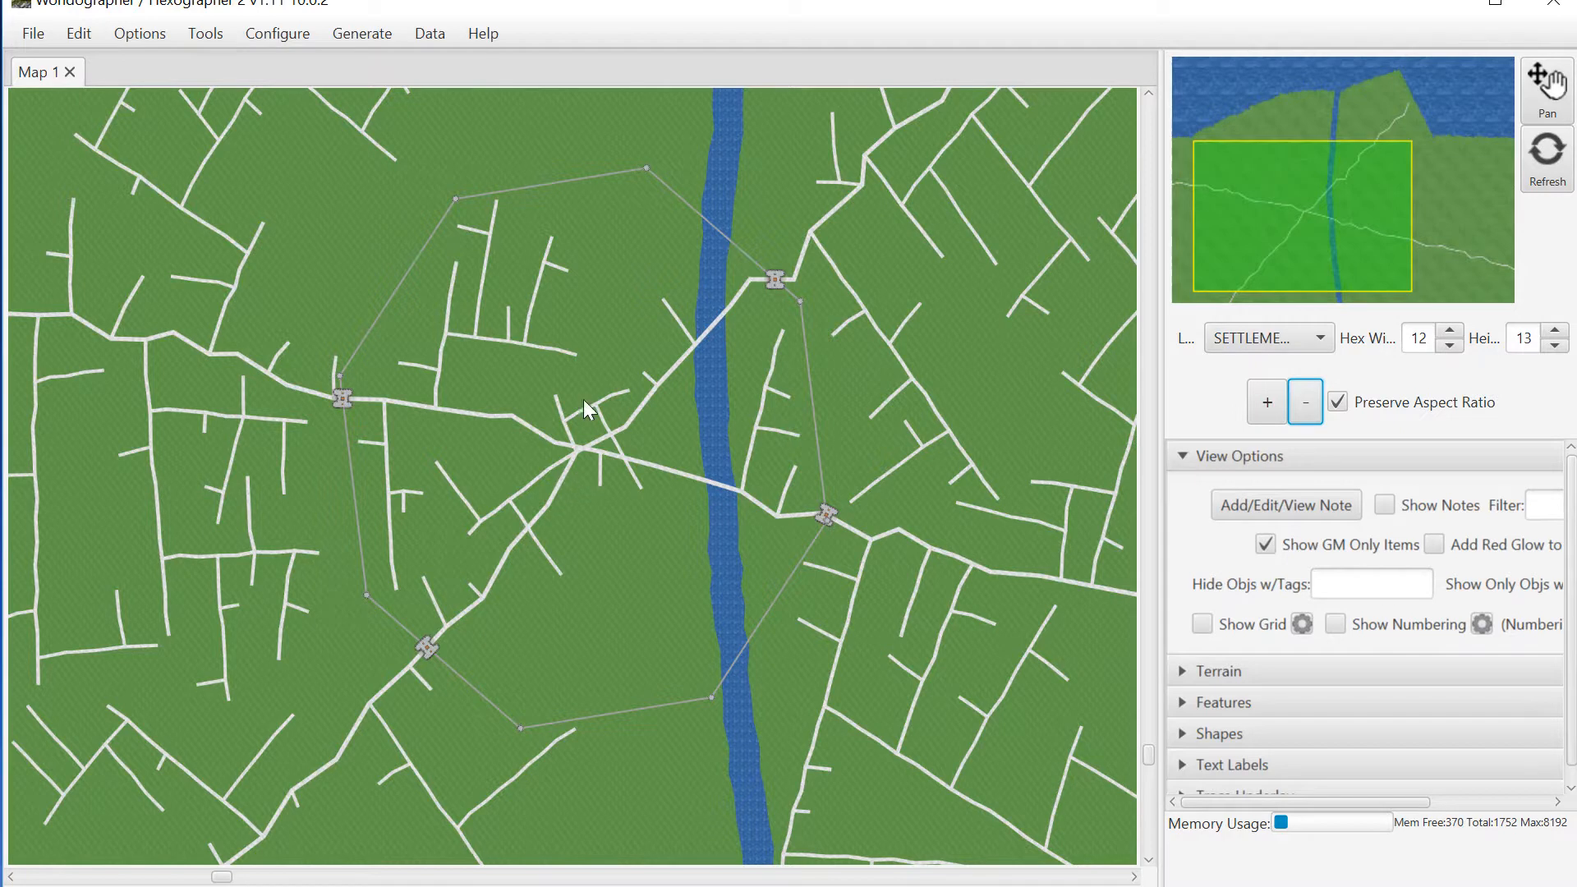
Step: Remove the generated streets and generate a new street network with the Cobblestone Light texture
click(312, 33)
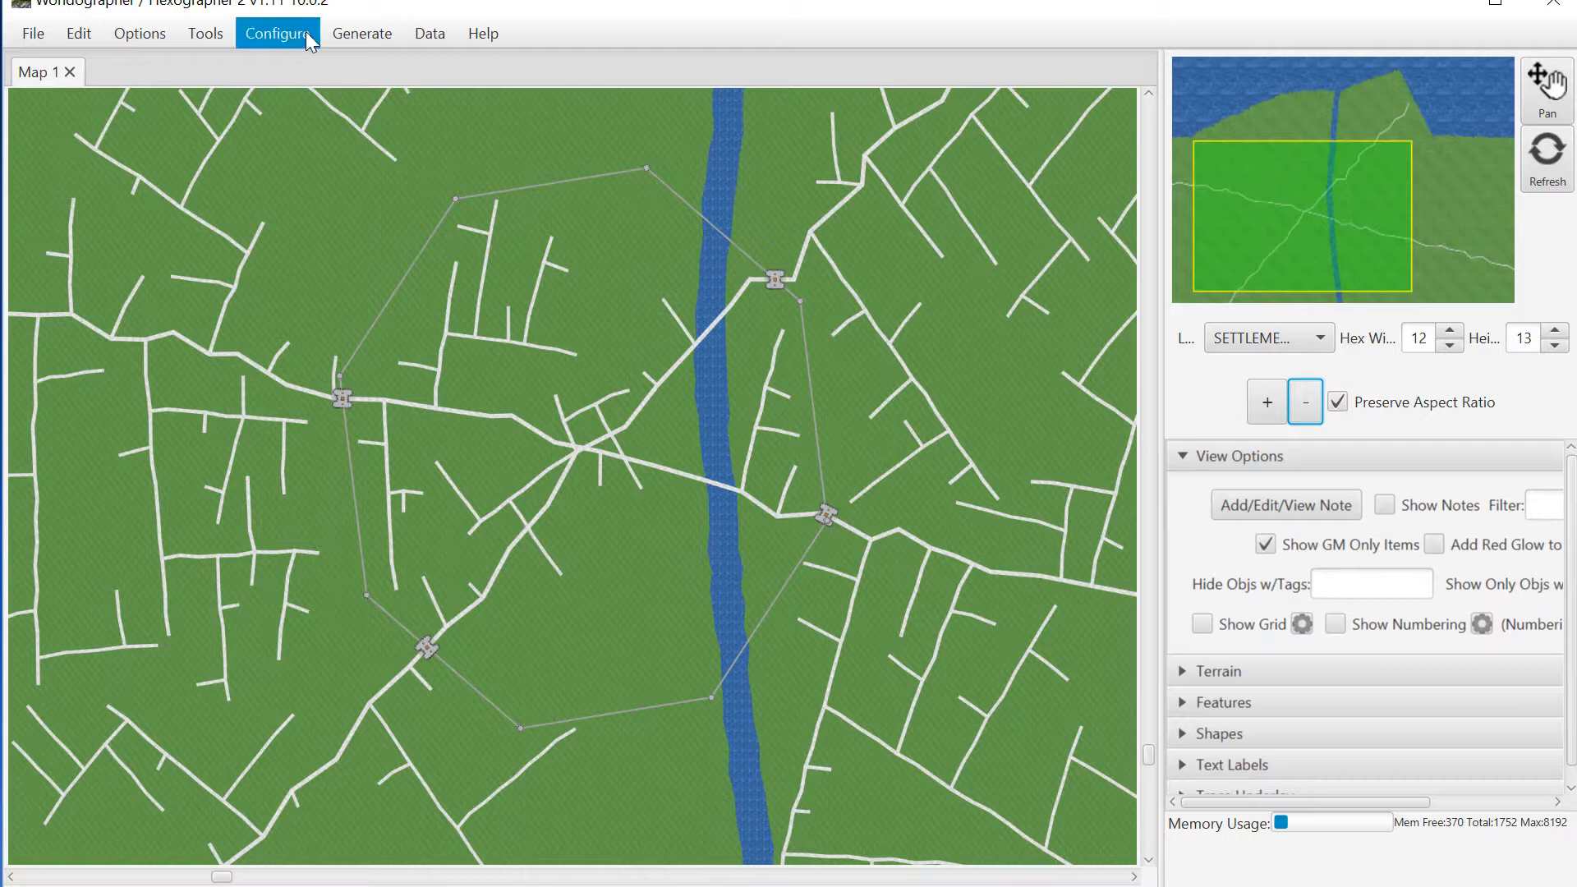
click(362, 33)
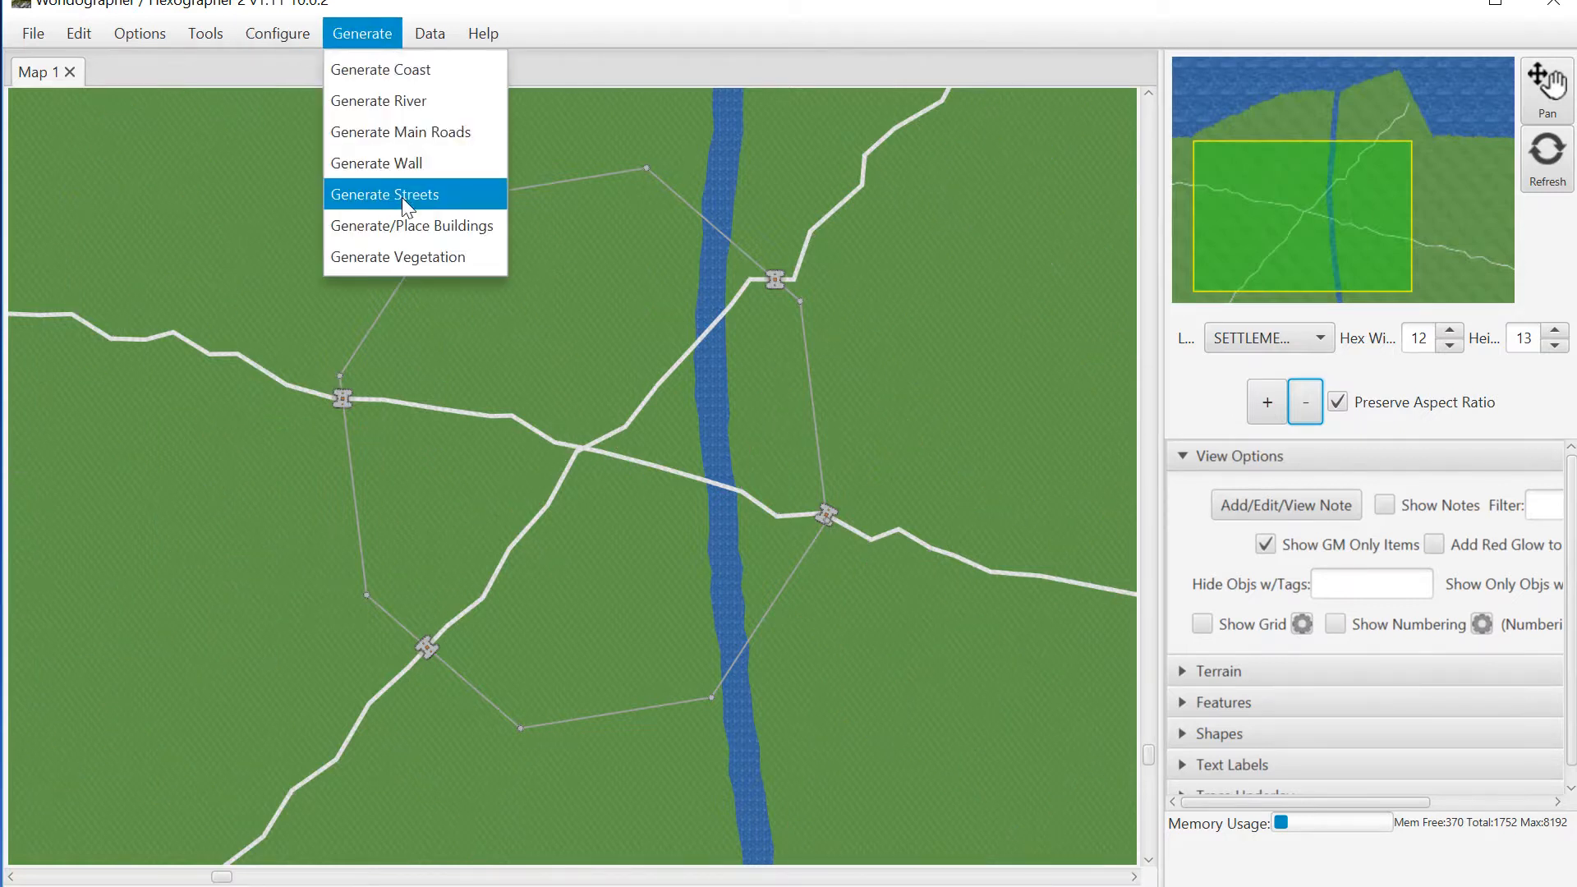
click(402, 195)
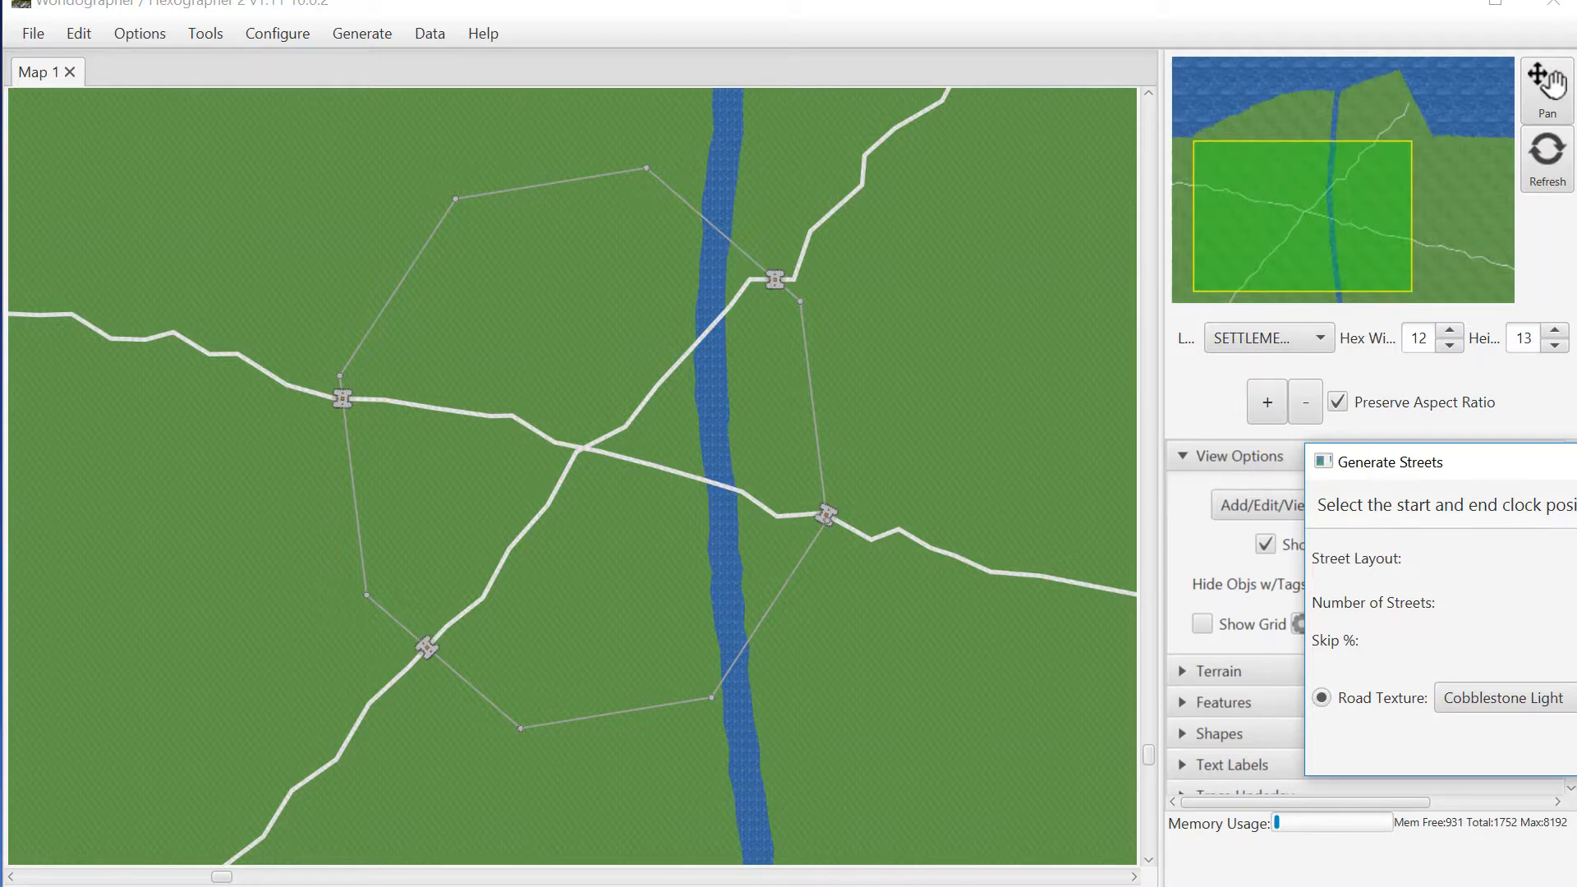
key(Return)
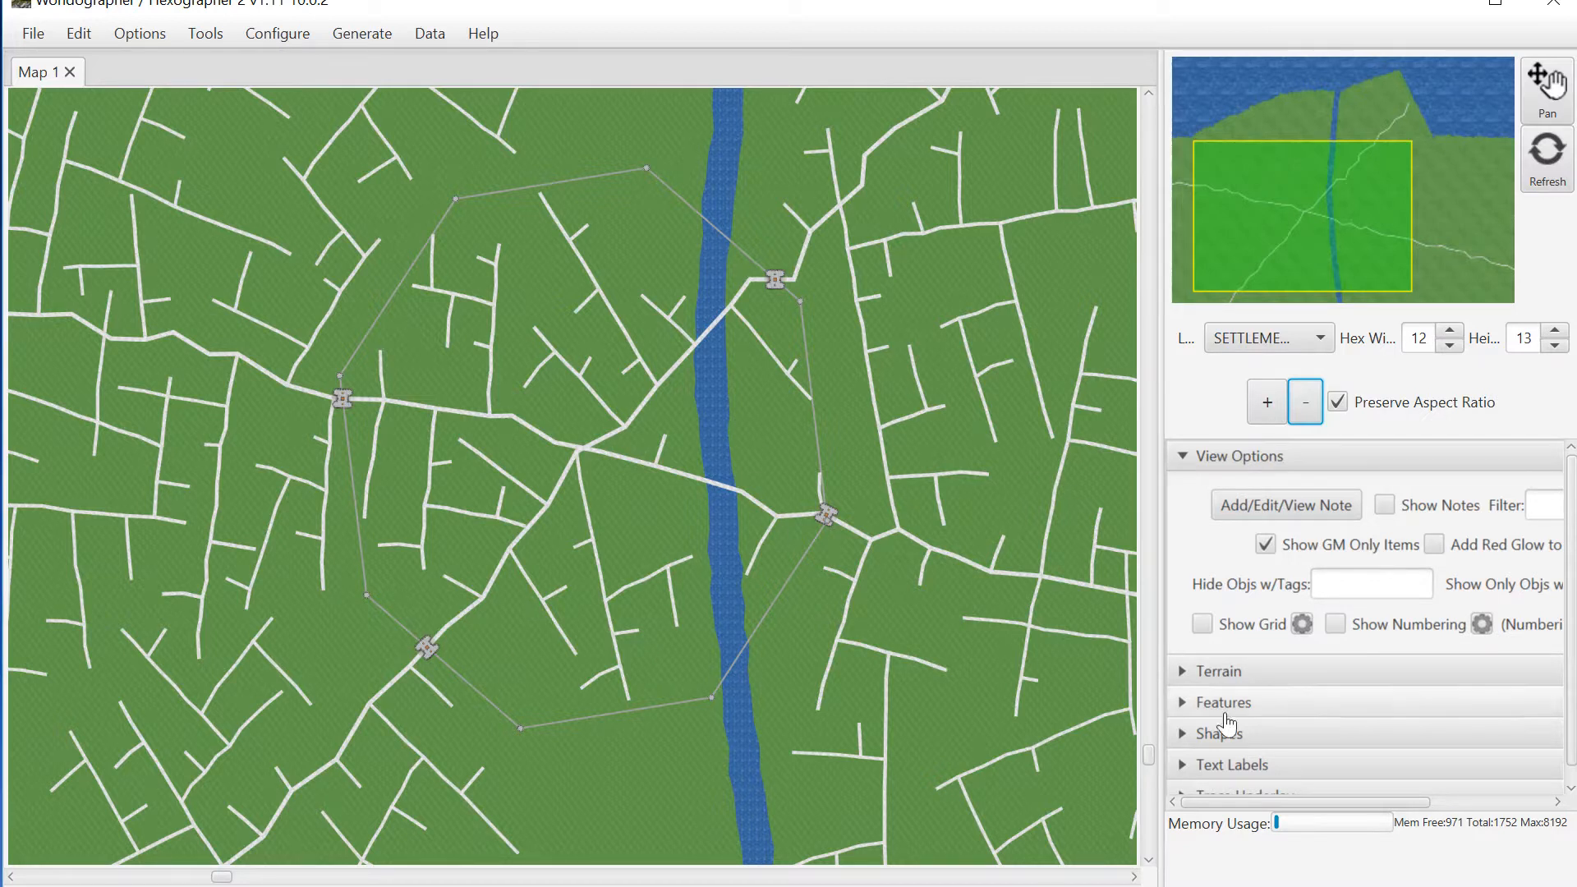
Step: Select the short dead-end street east of the main crossroads to load its line style, and deselect it
click(1232, 738)
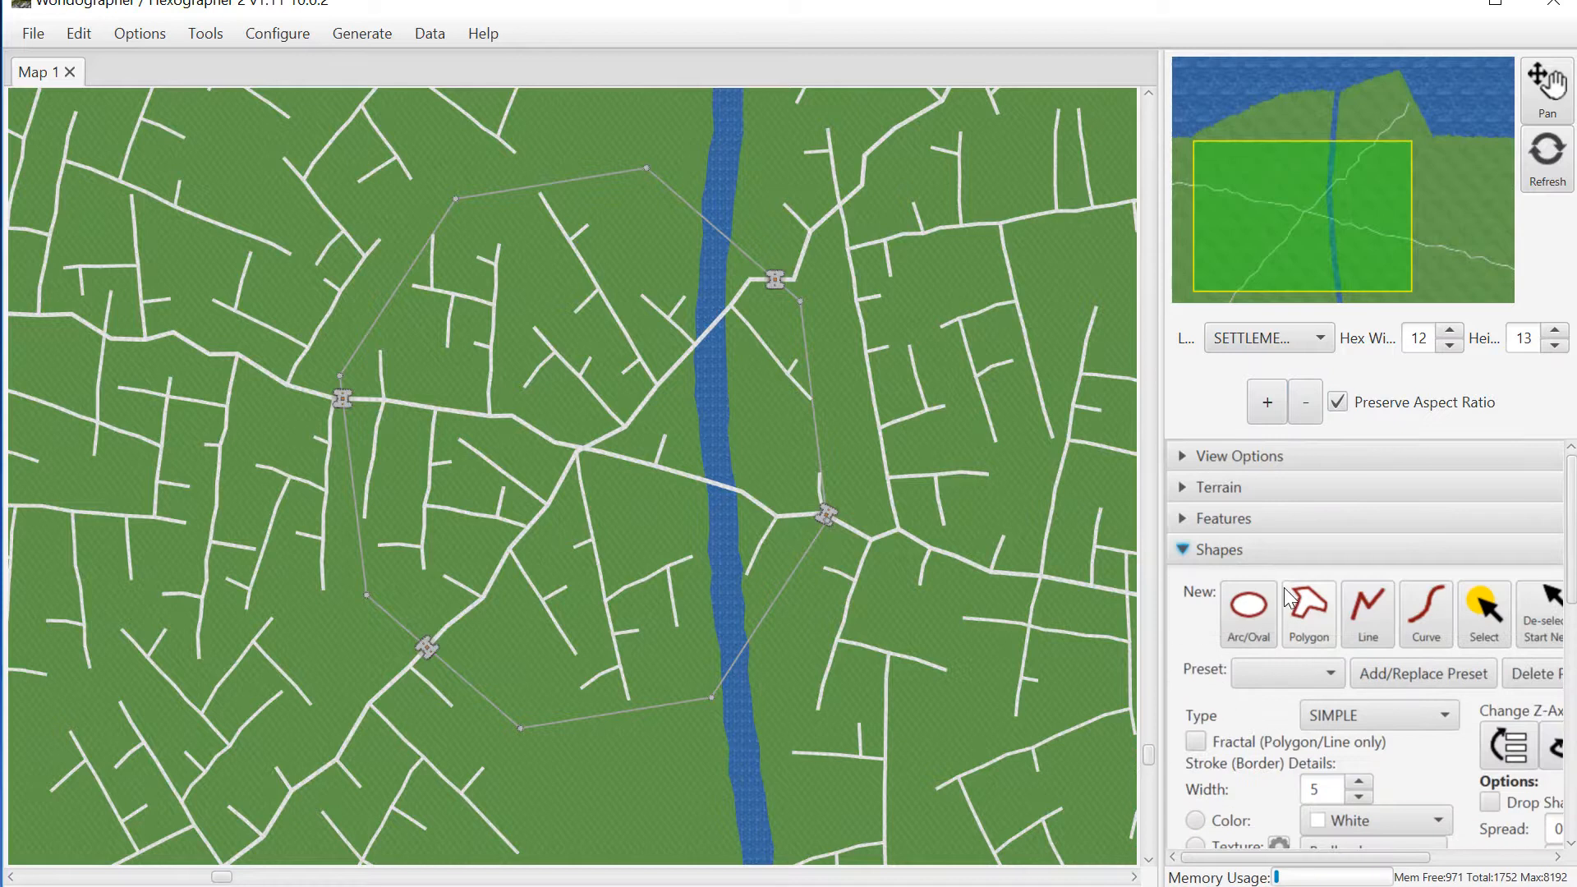
click(1483, 612)
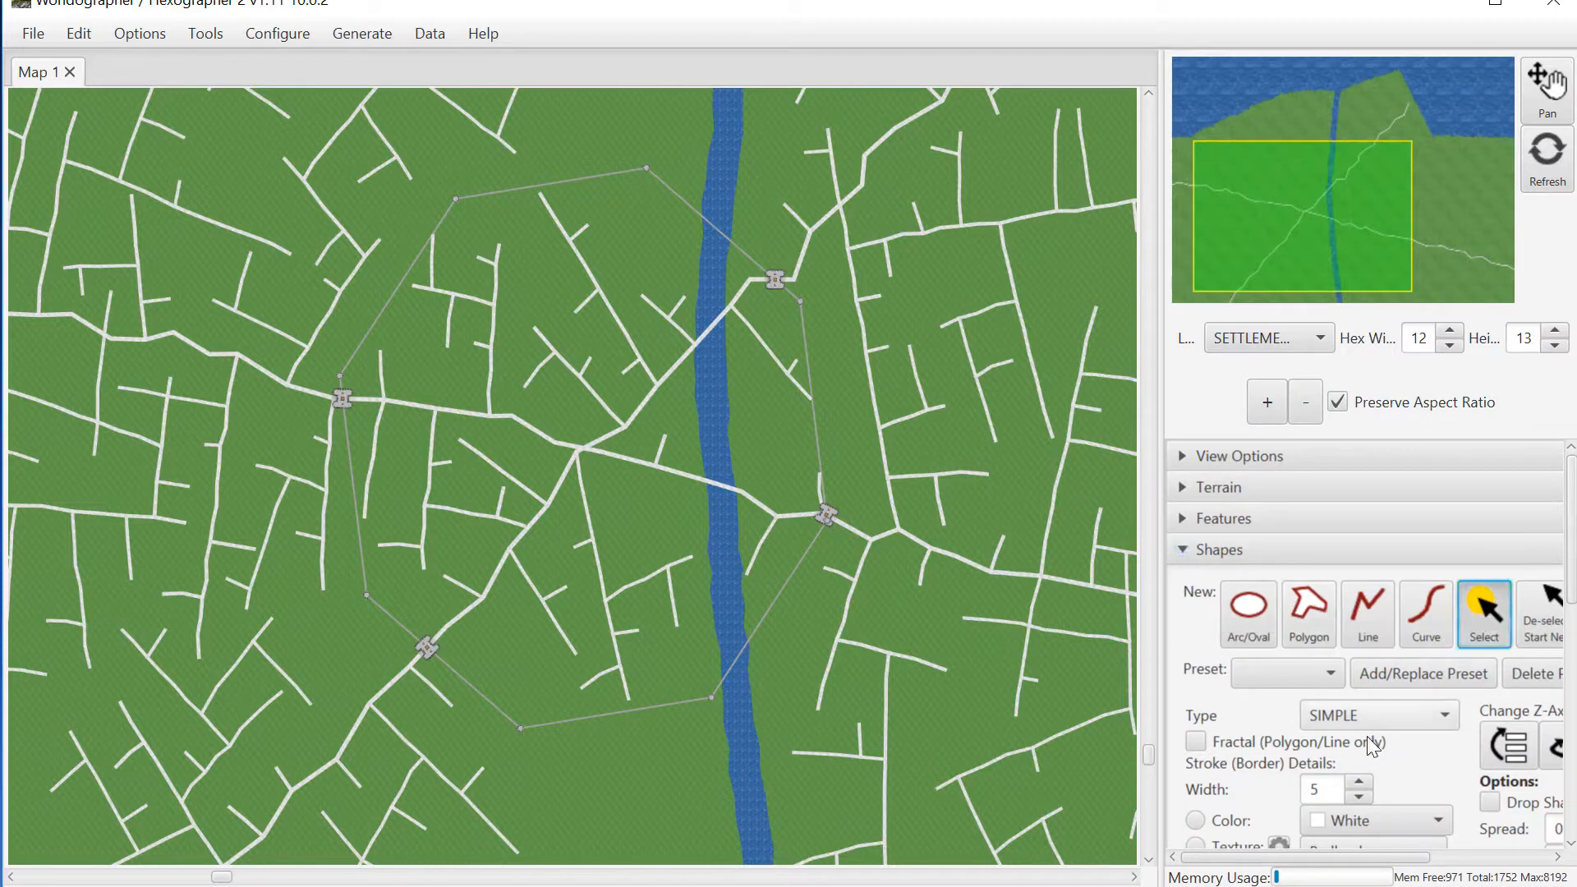
click(1269, 404)
click(1271, 405)
click(1273, 407)
click(1272, 407)
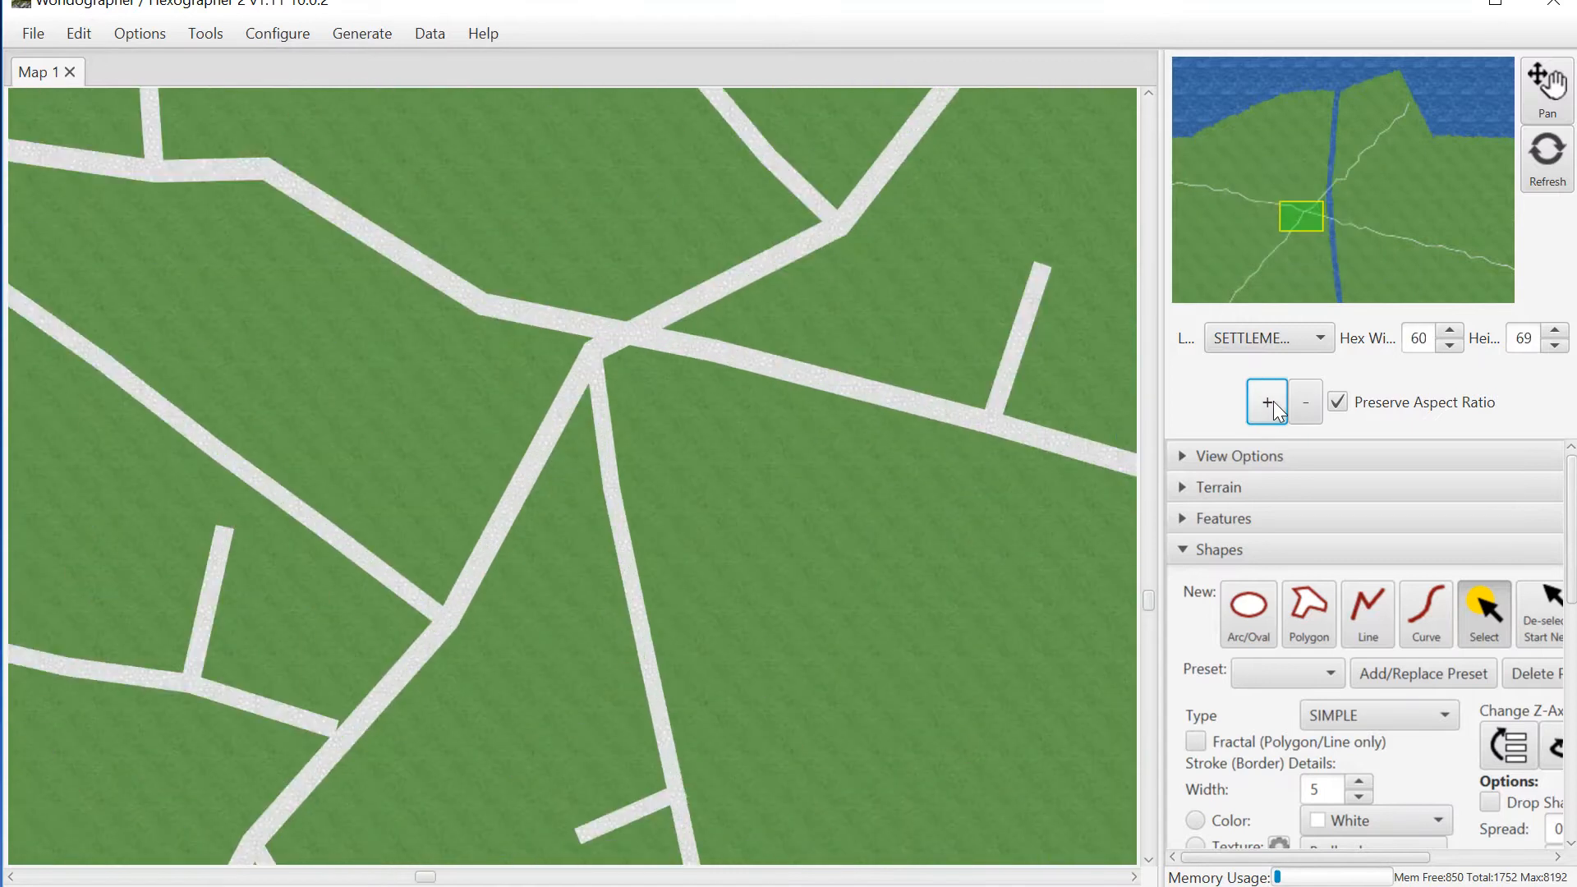
click(1041, 273)
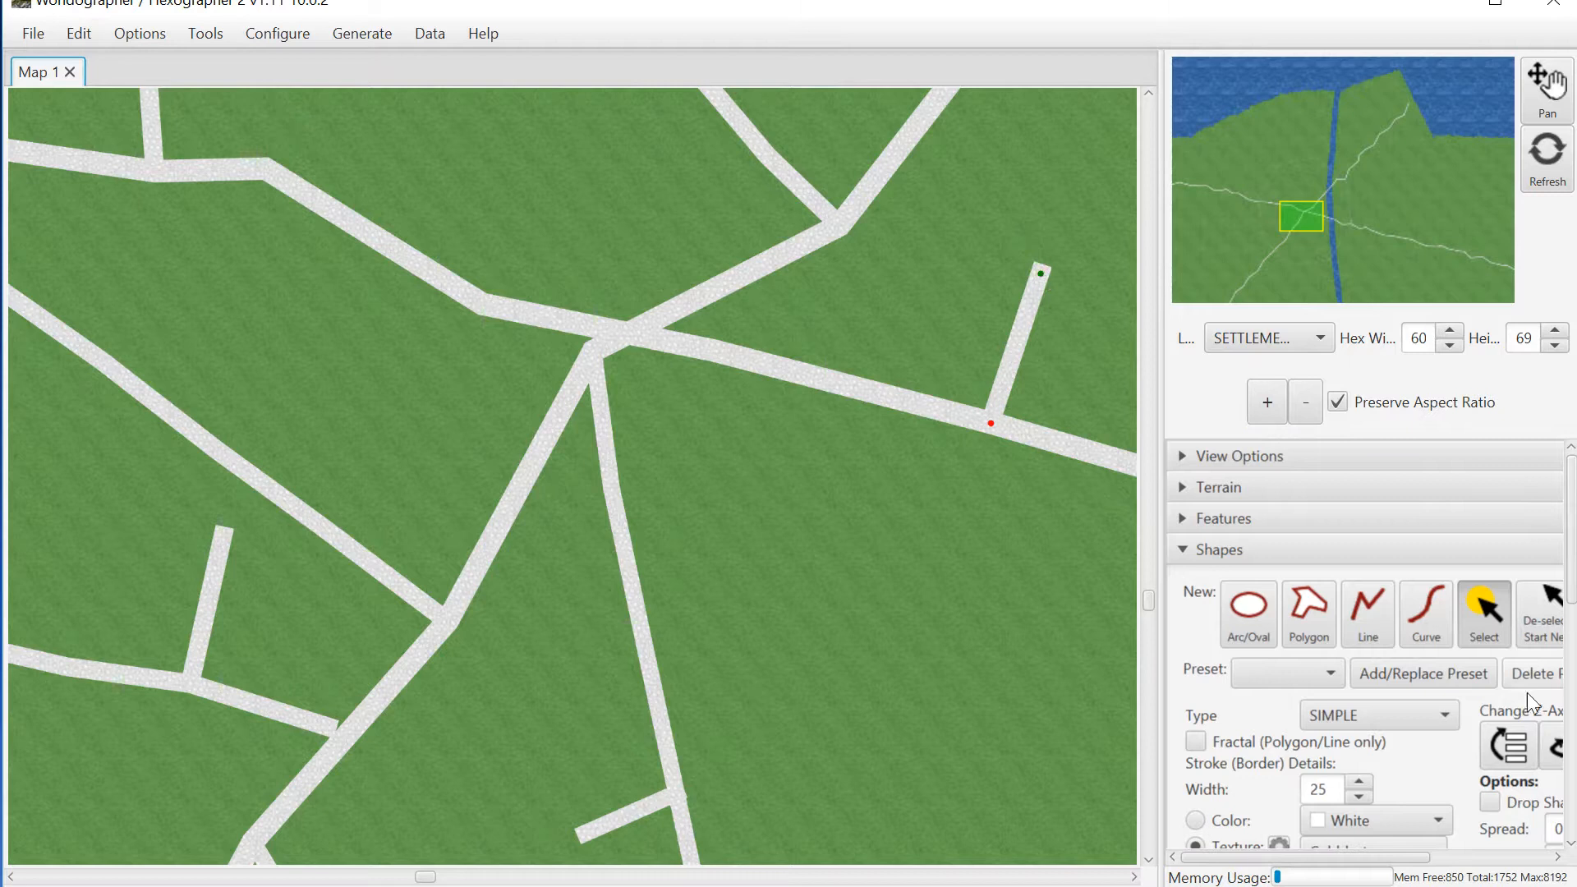
click(1530, 610)
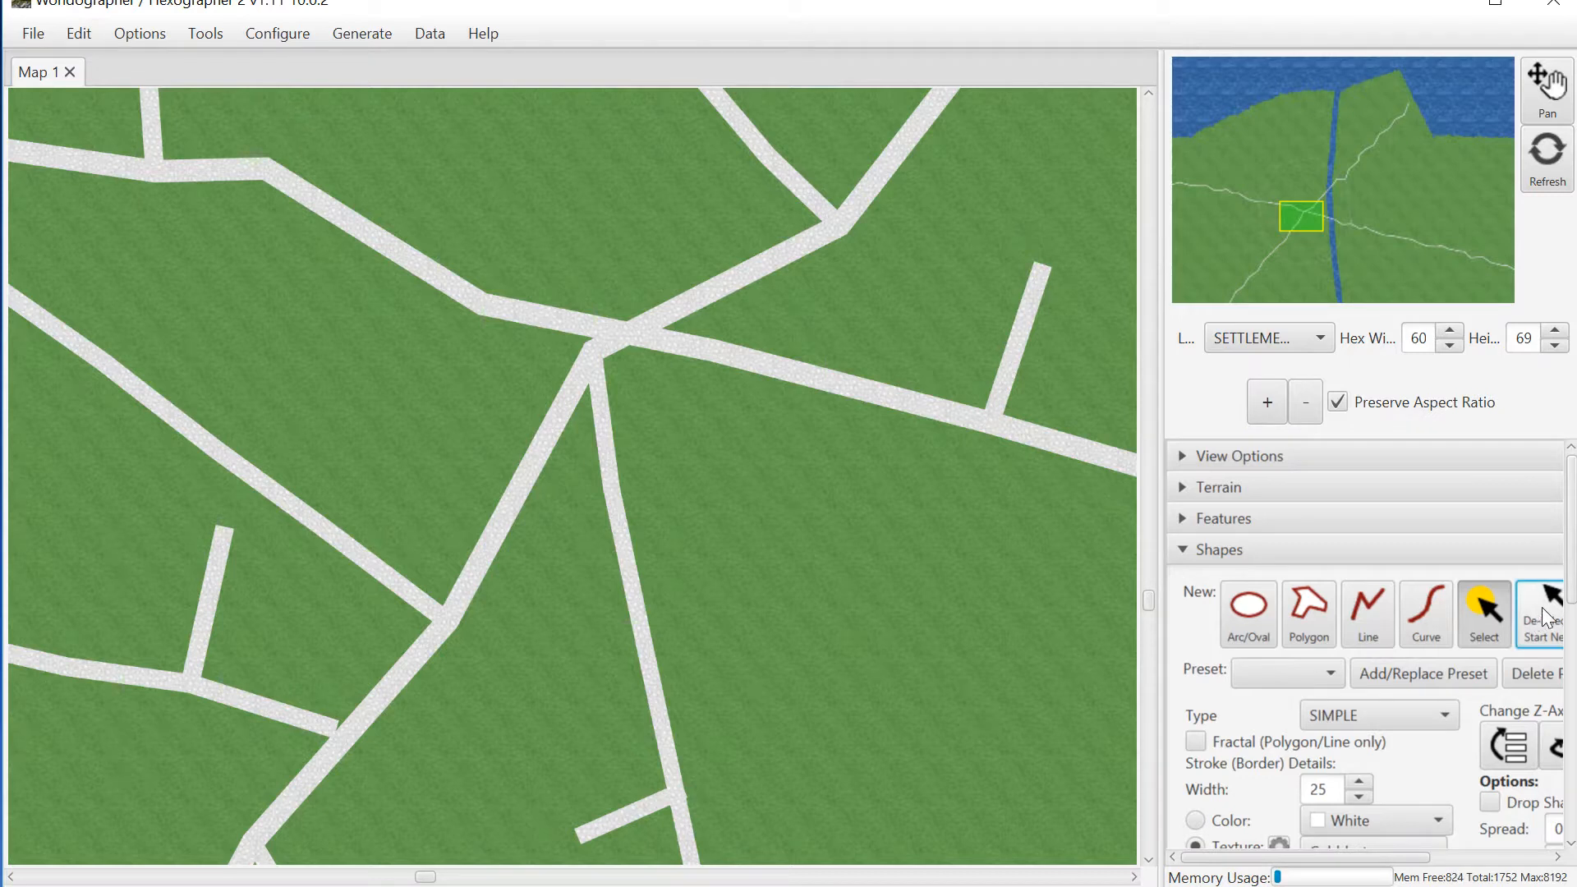
Step: Draw an extra street line in three segments running south from the eastern main road, using the loaded street style
click(1384, 616)
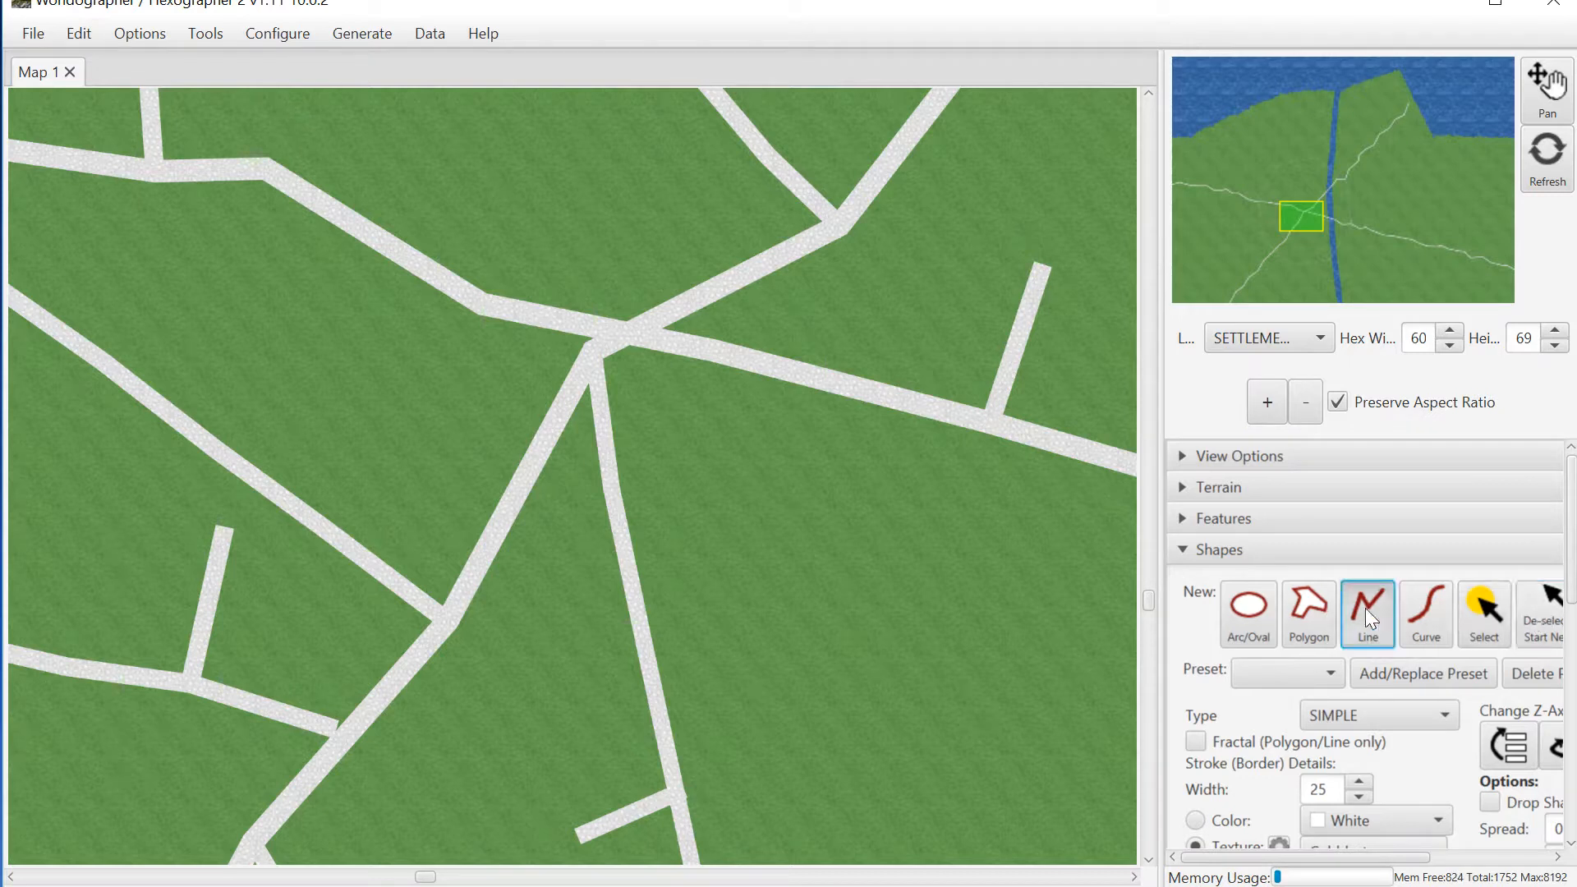
click(885, 397)
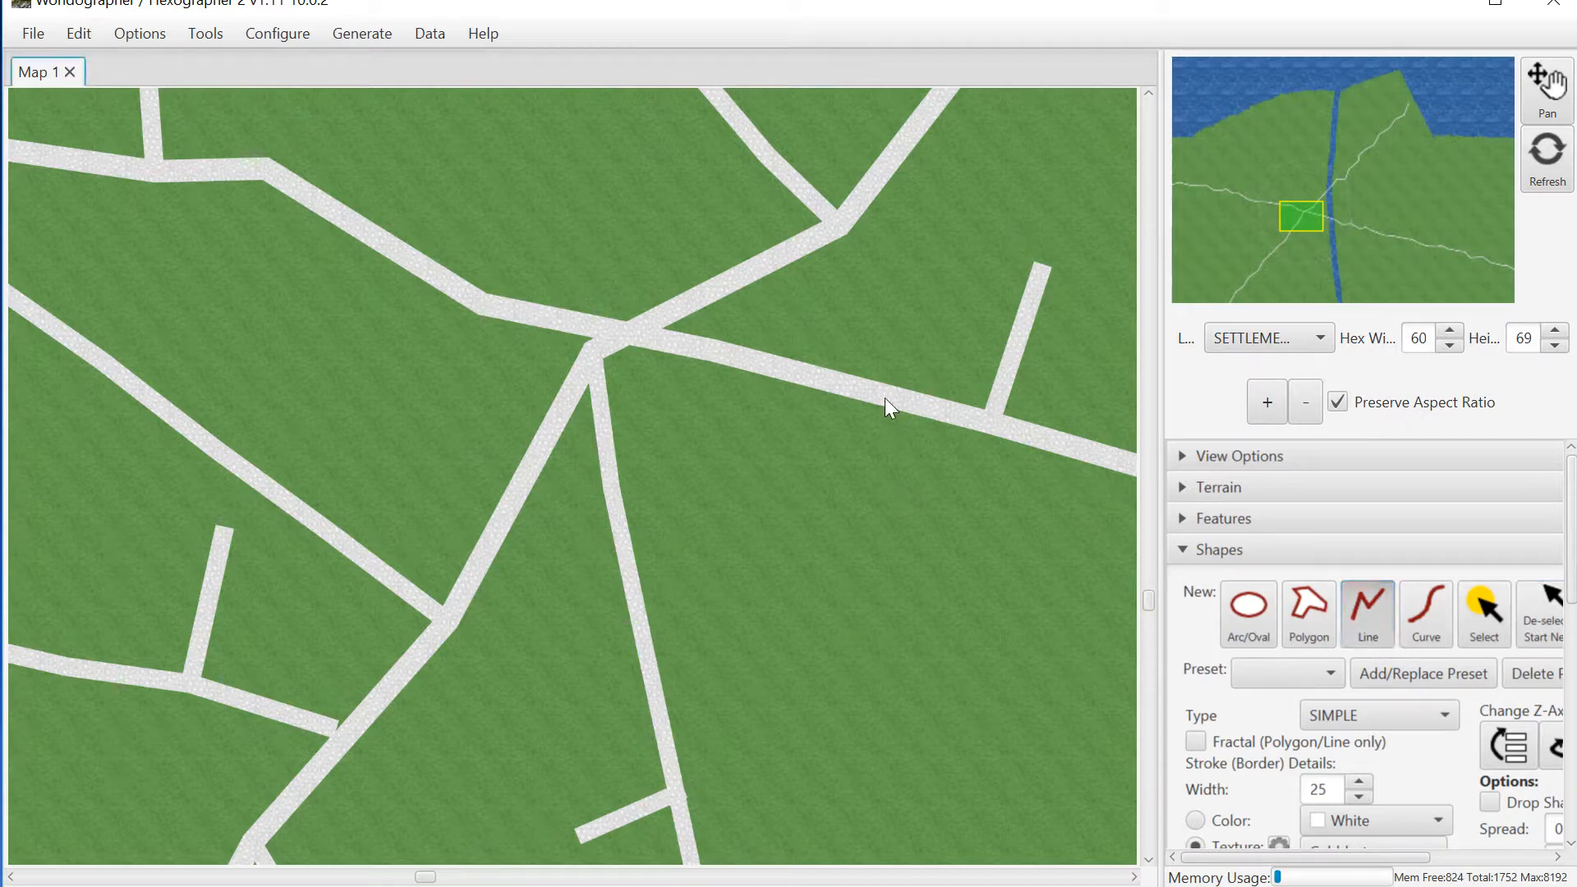
click(887, 625)
click(984, 759)
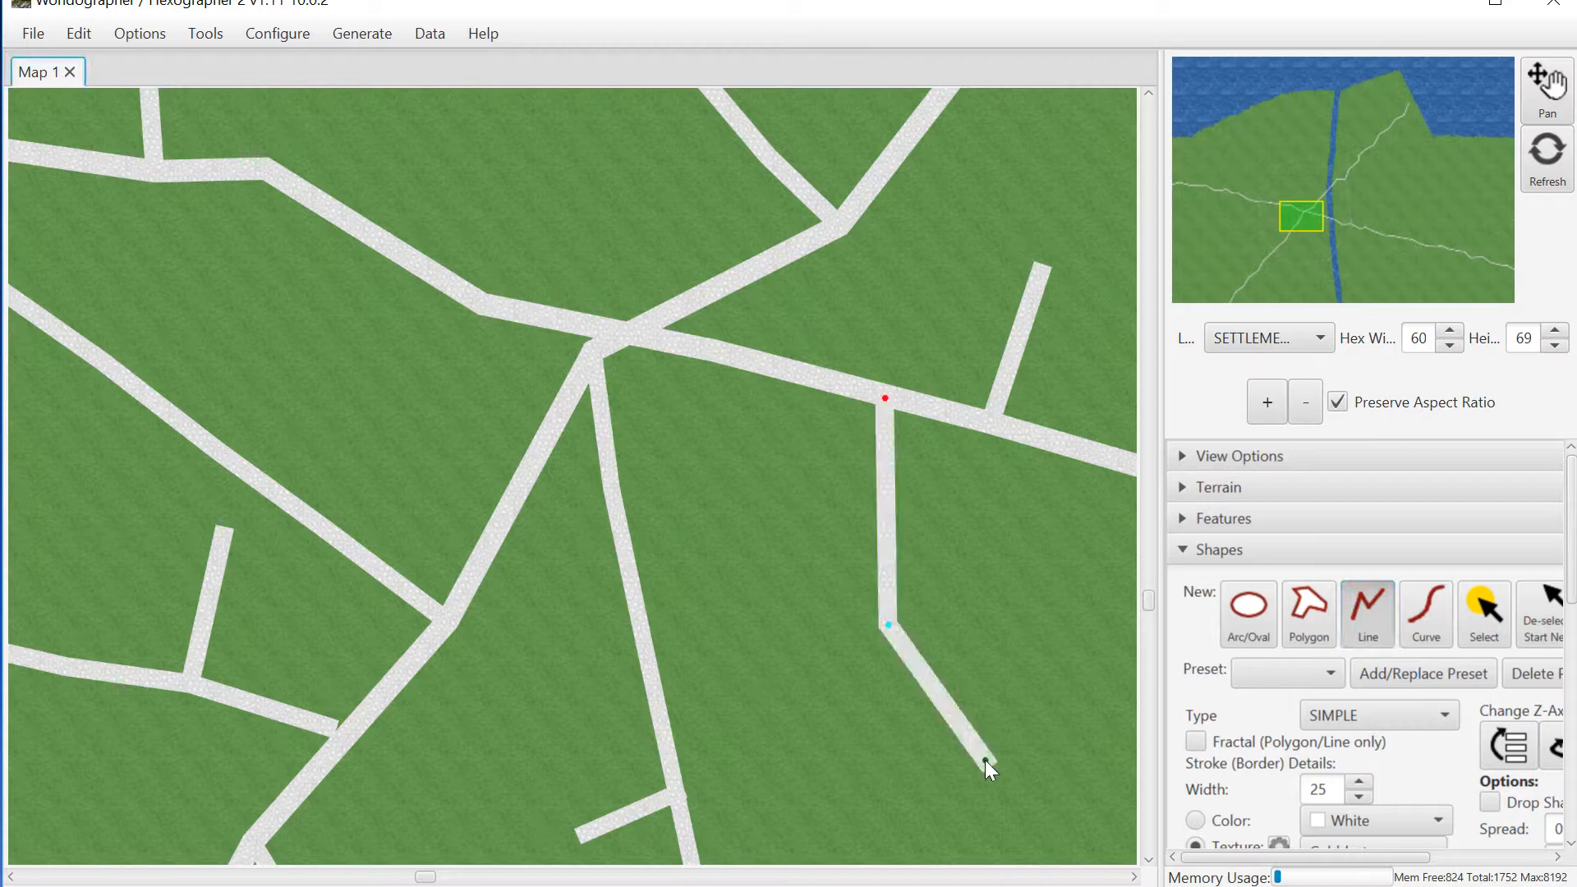
click(993, 842)
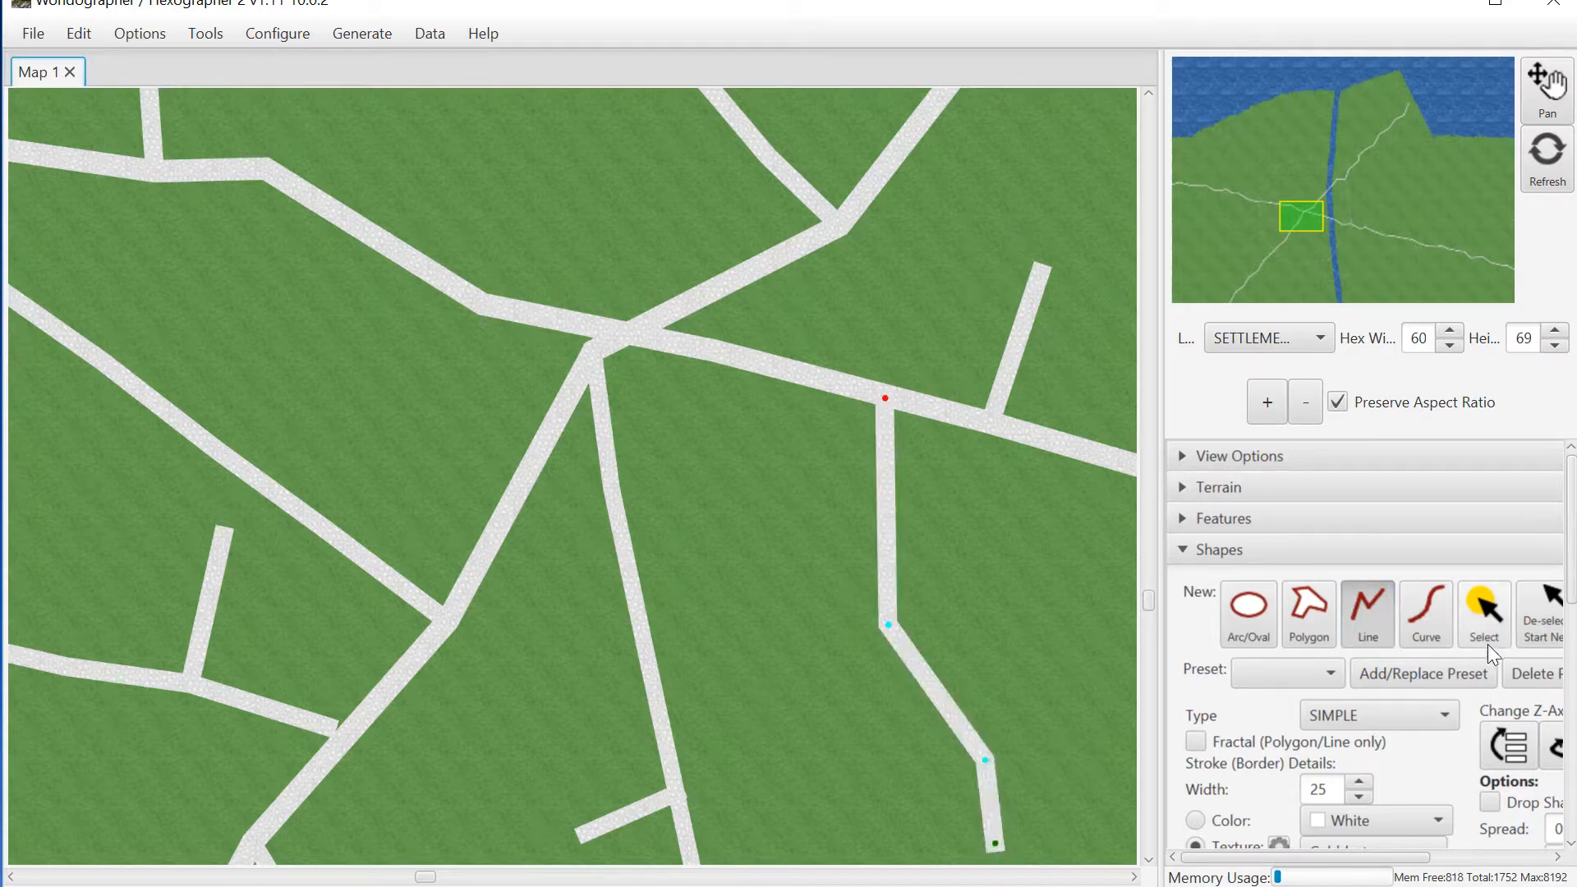
click(1520, 629)
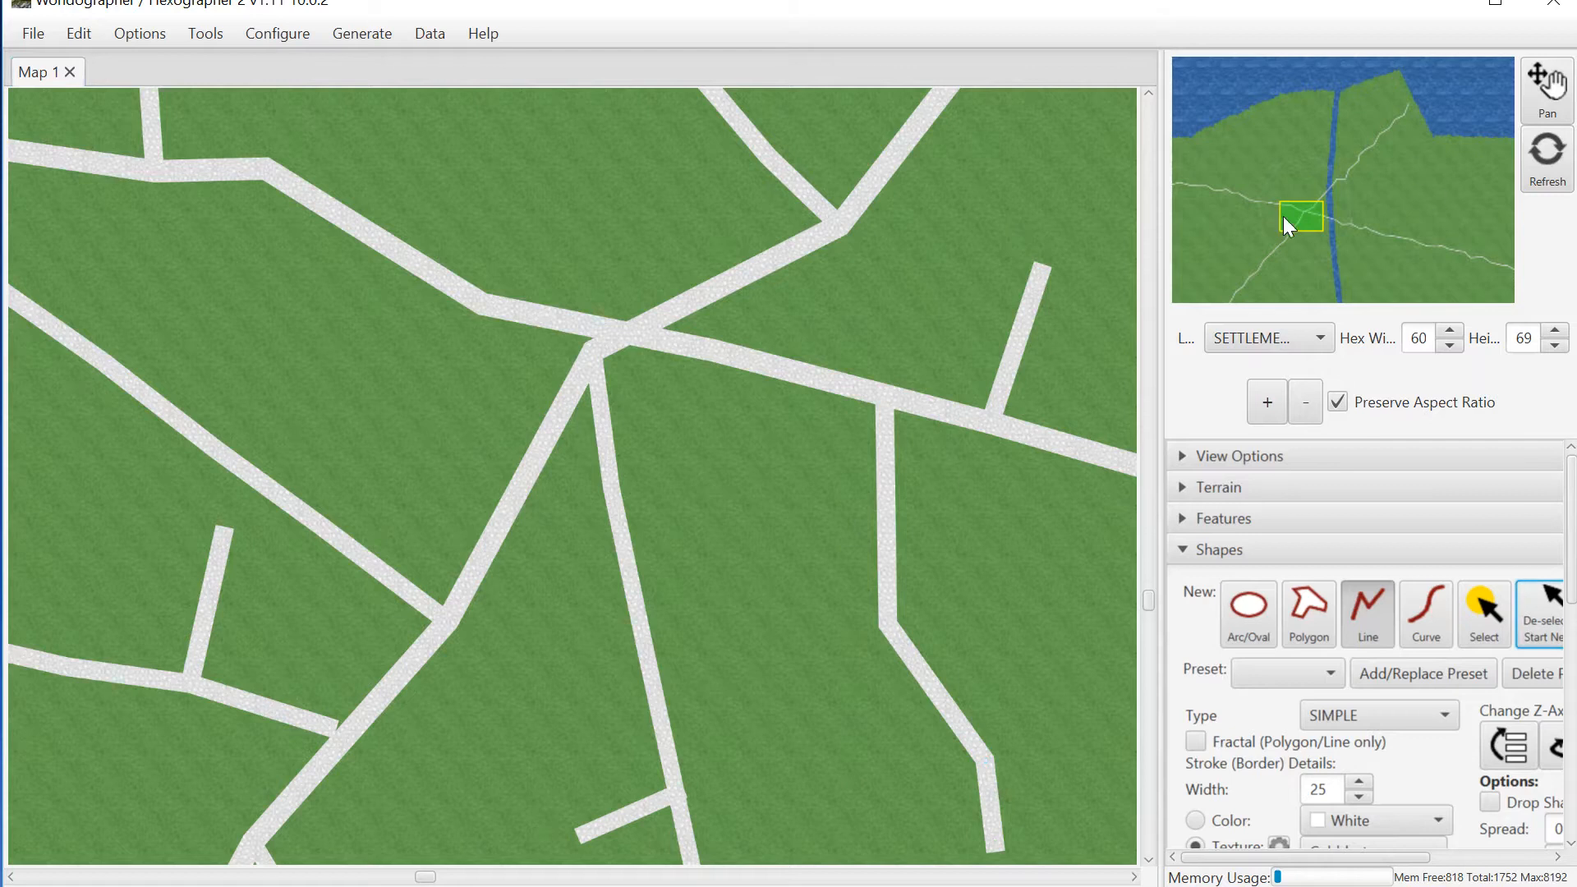
Step: Draw an extra street running southeast from the tip of the short dead-end street inside the wall, northwest of the crossroads
drag(1284, 217, 1308, 170)
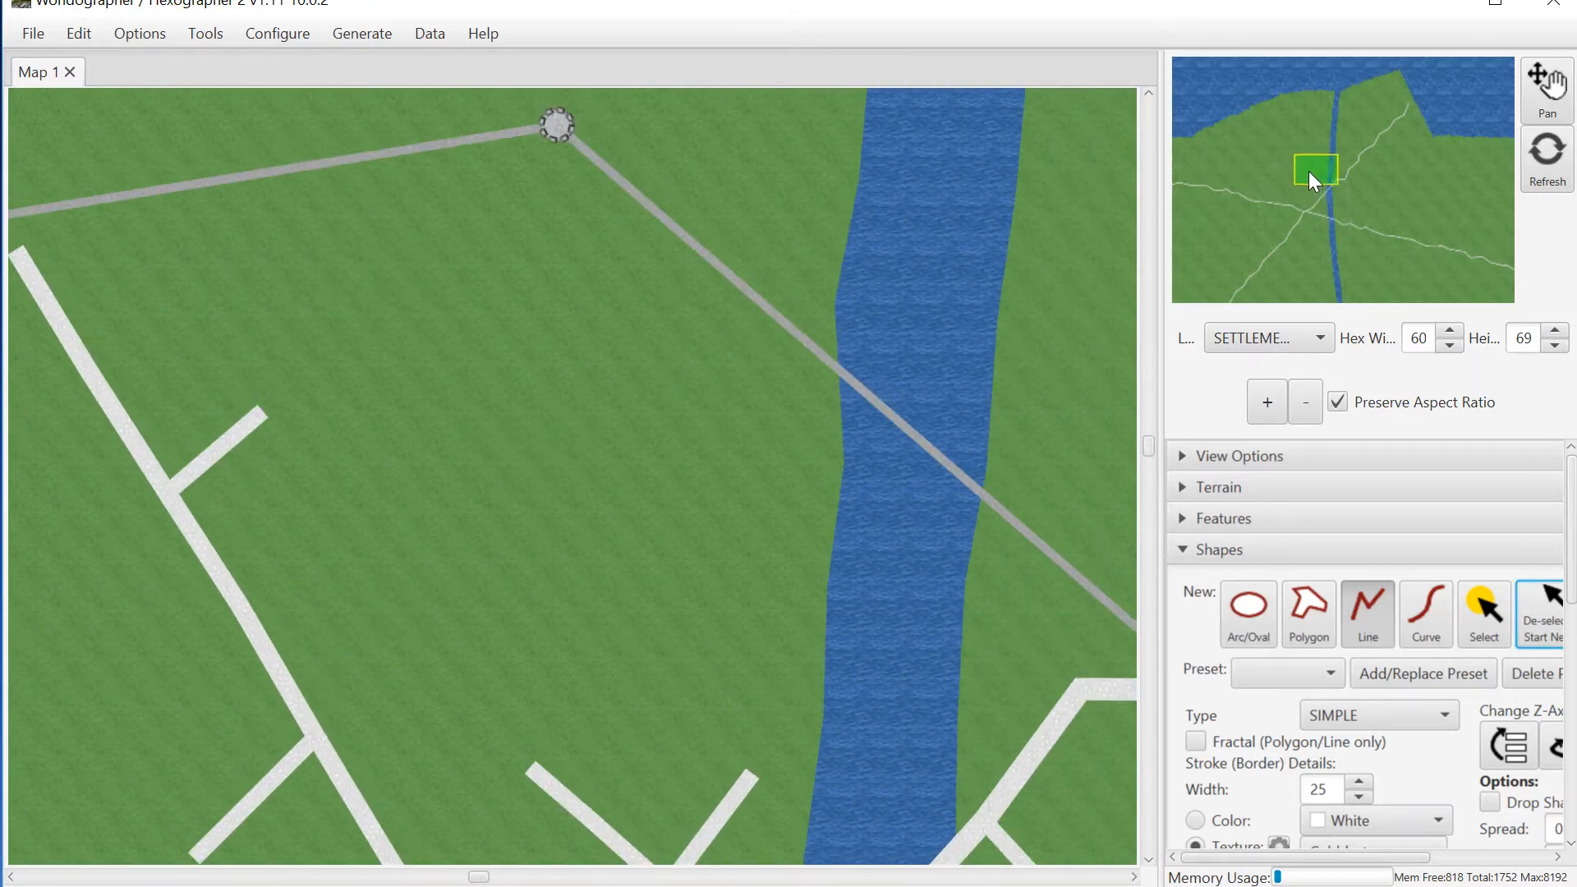
click(256, 417)
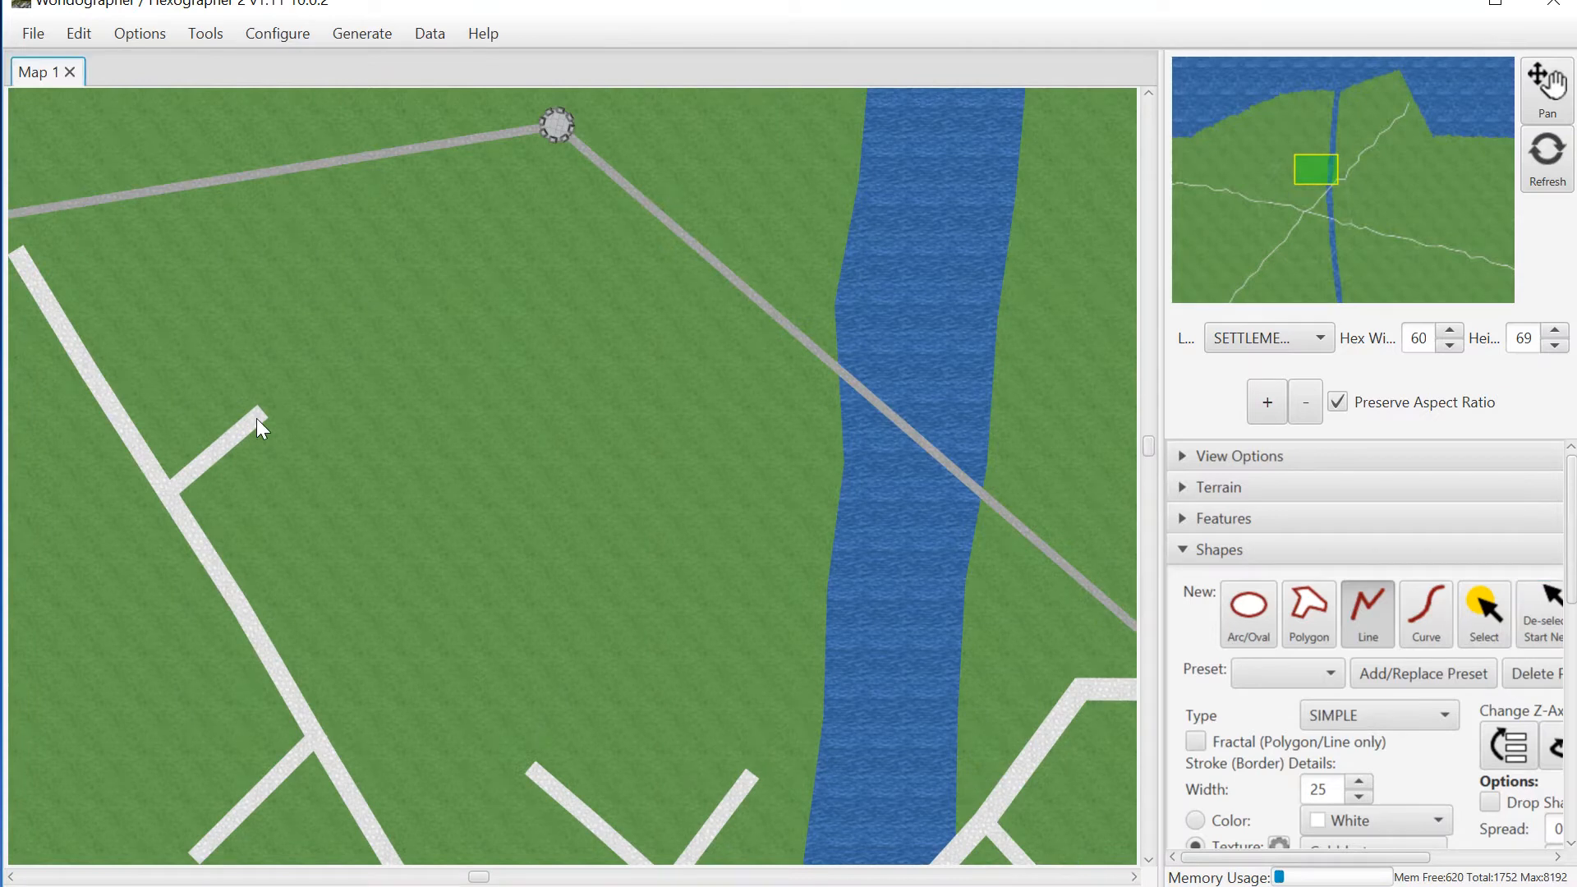
click(393, 569)
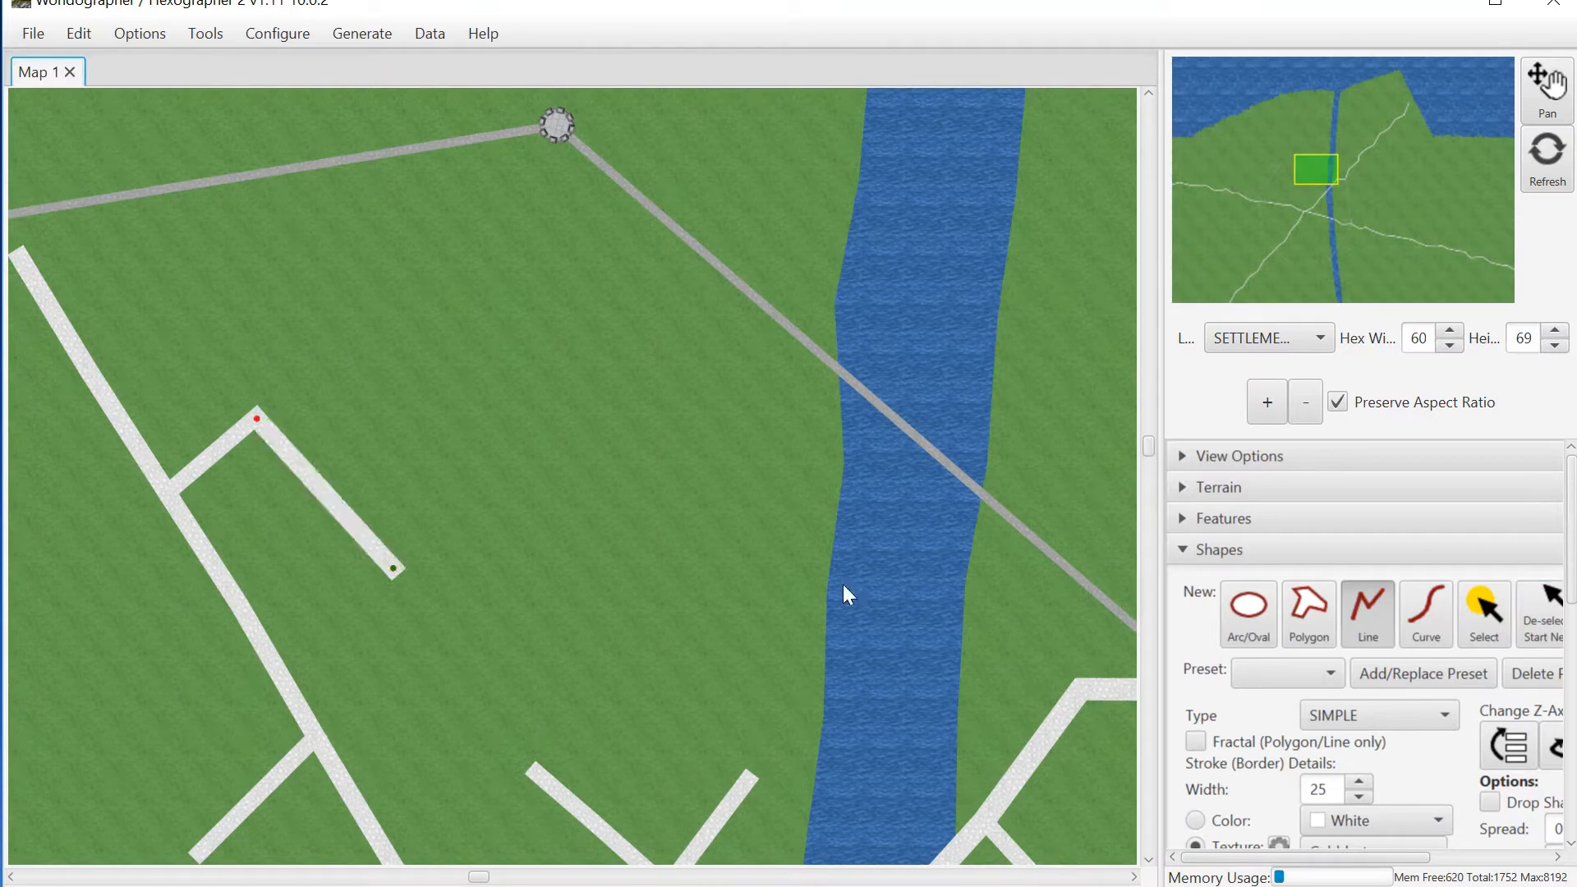
click(1528, 628)
Step: Draw a straight street northeast from the long diagonal street toward the river, passing the end of the extra street, and finish the line
click(277, 668)
click(683, 369)
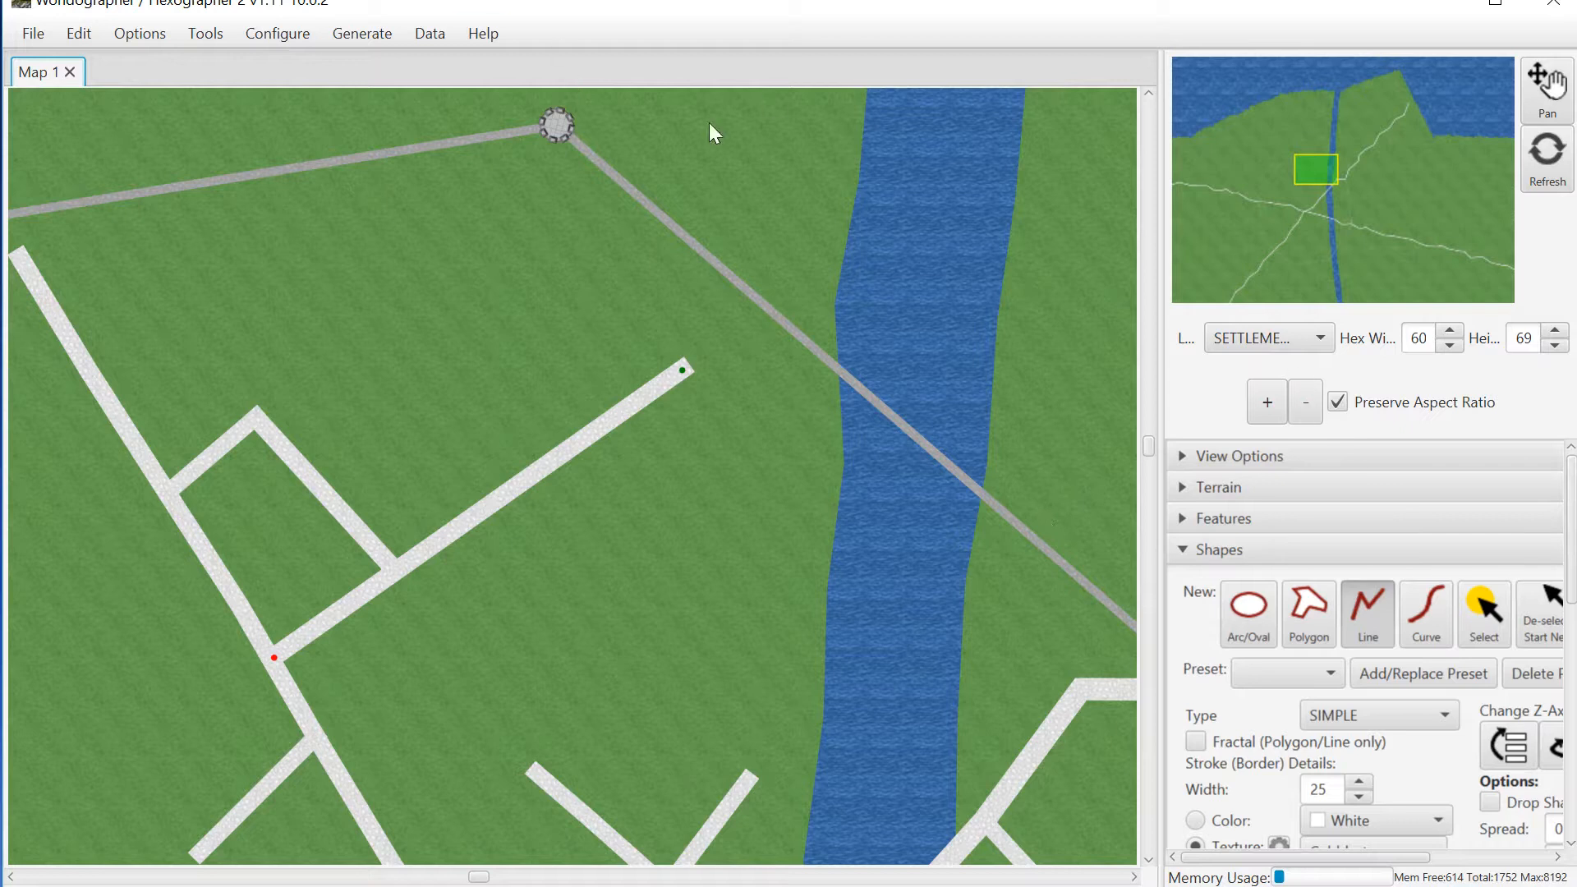
click(1538, 628)
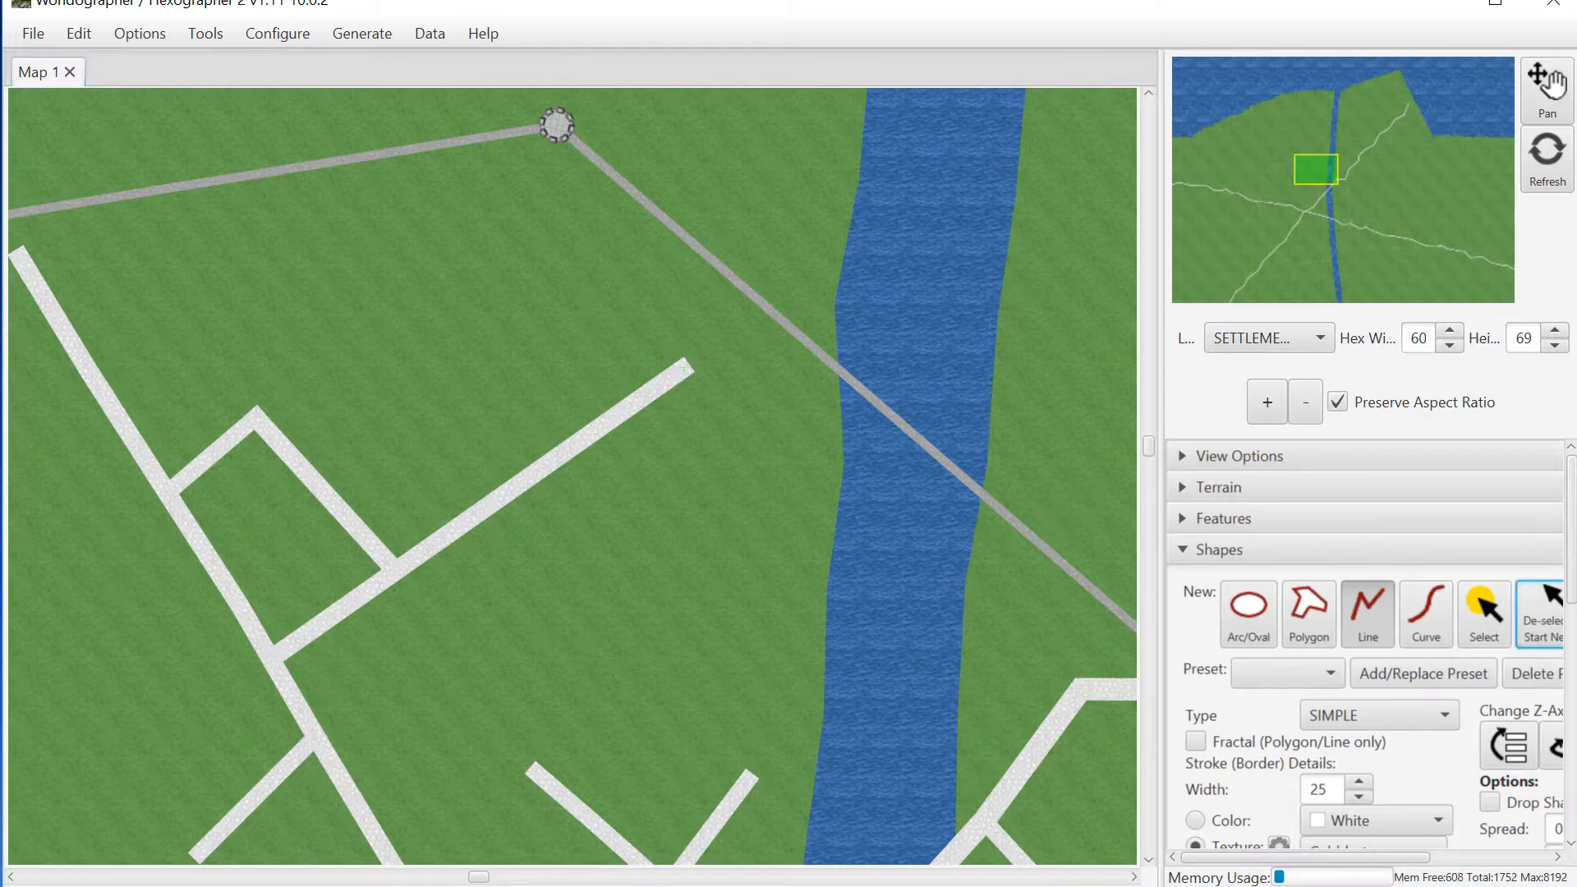
Step: Generate and place the settlement buildings for a population of 15,000 with Dense Buildings enabled
click(333, 41)
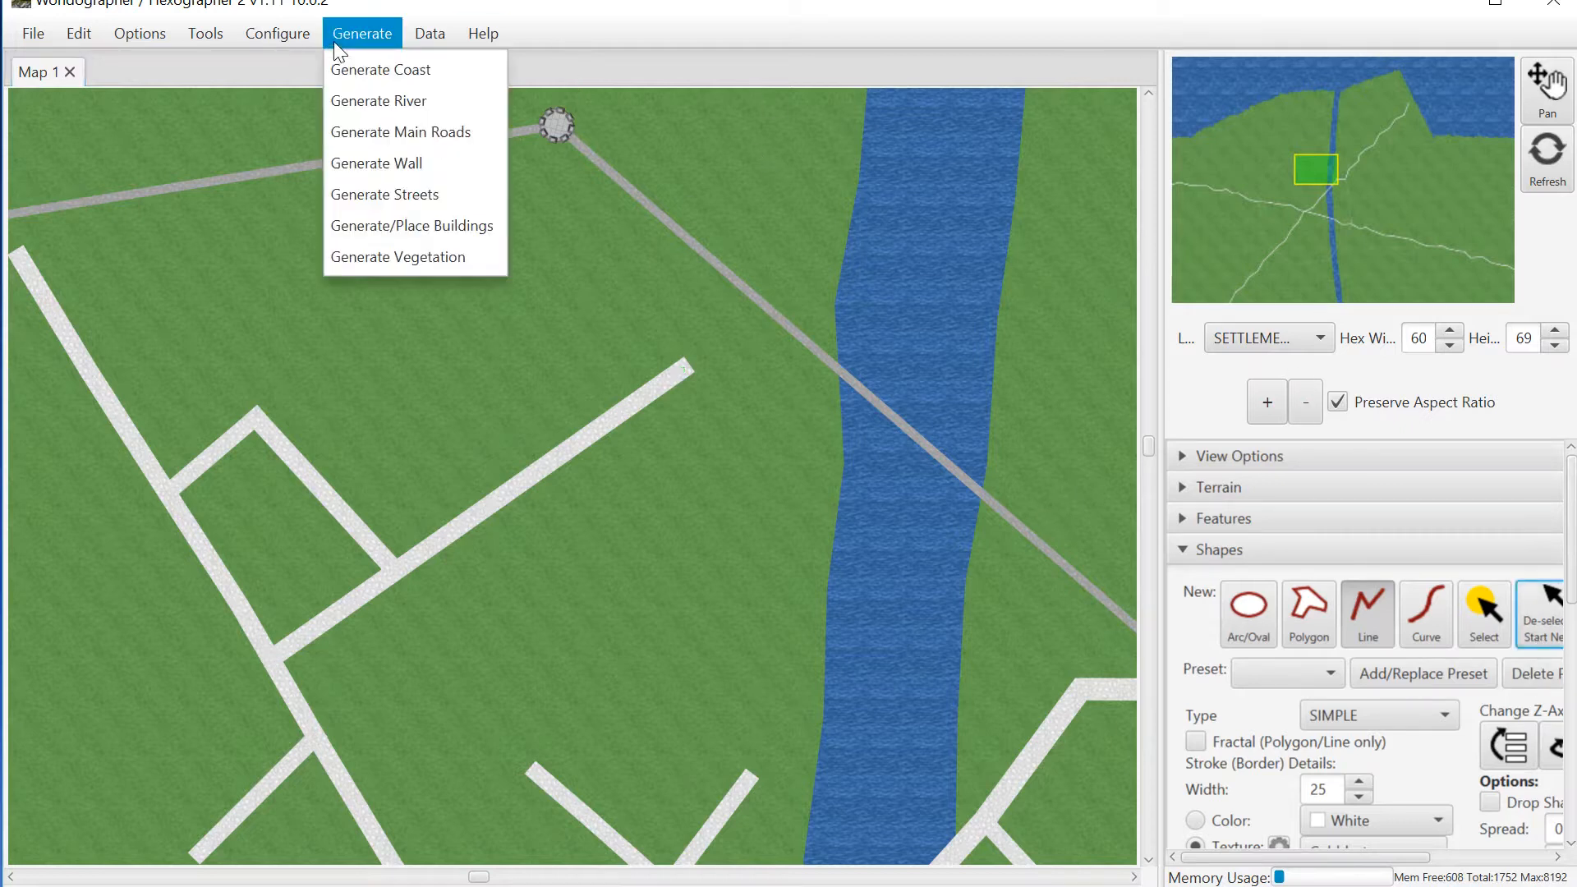
click(414, 228)
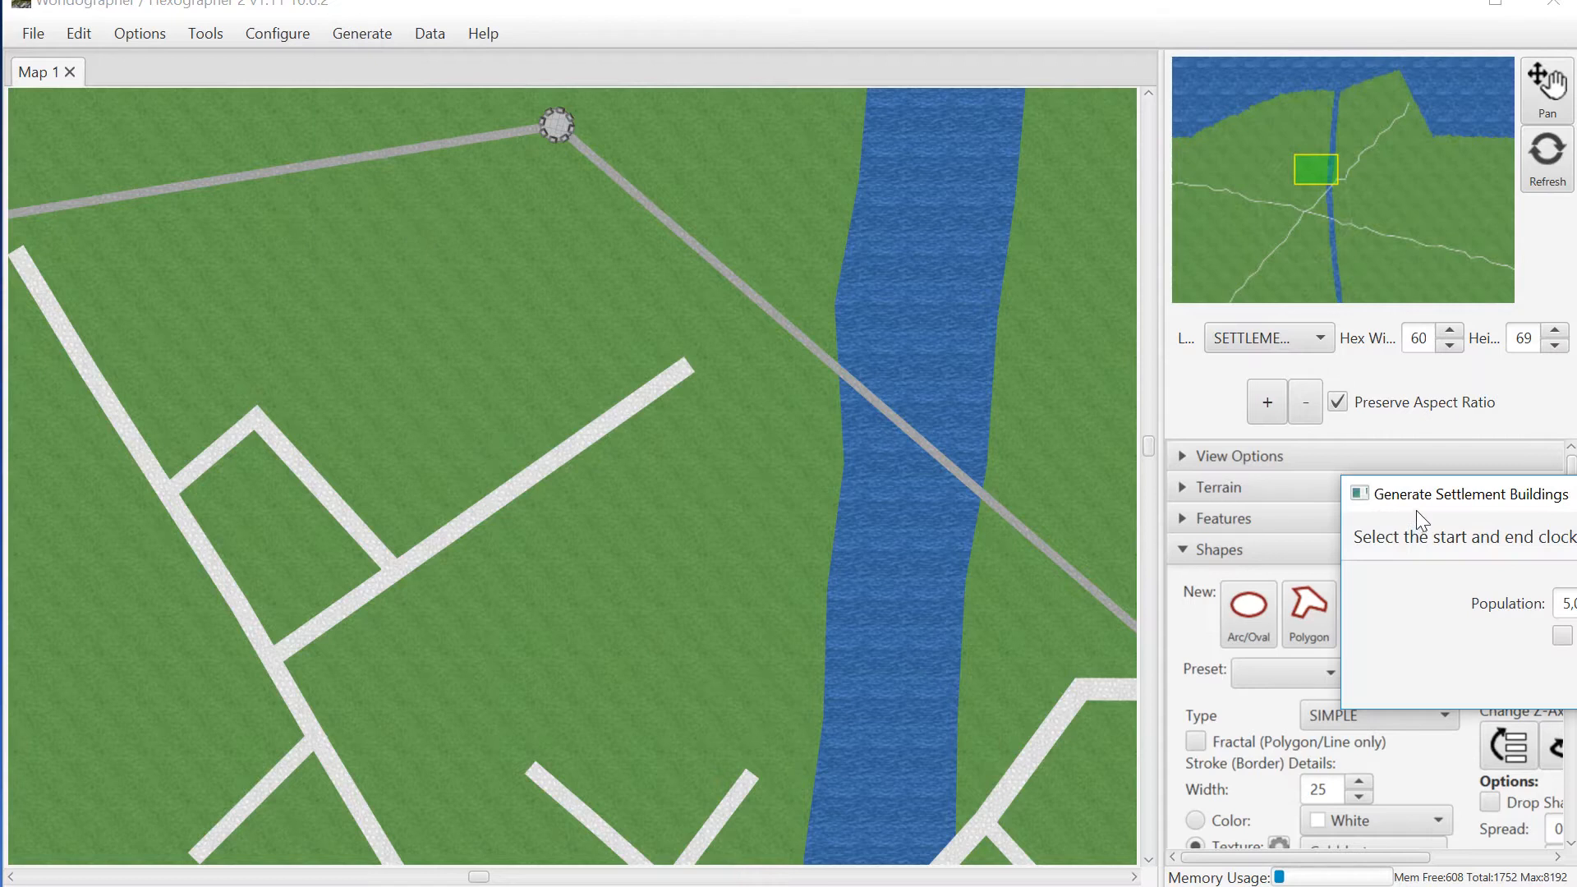
drag(1416, 510, 523, 297)
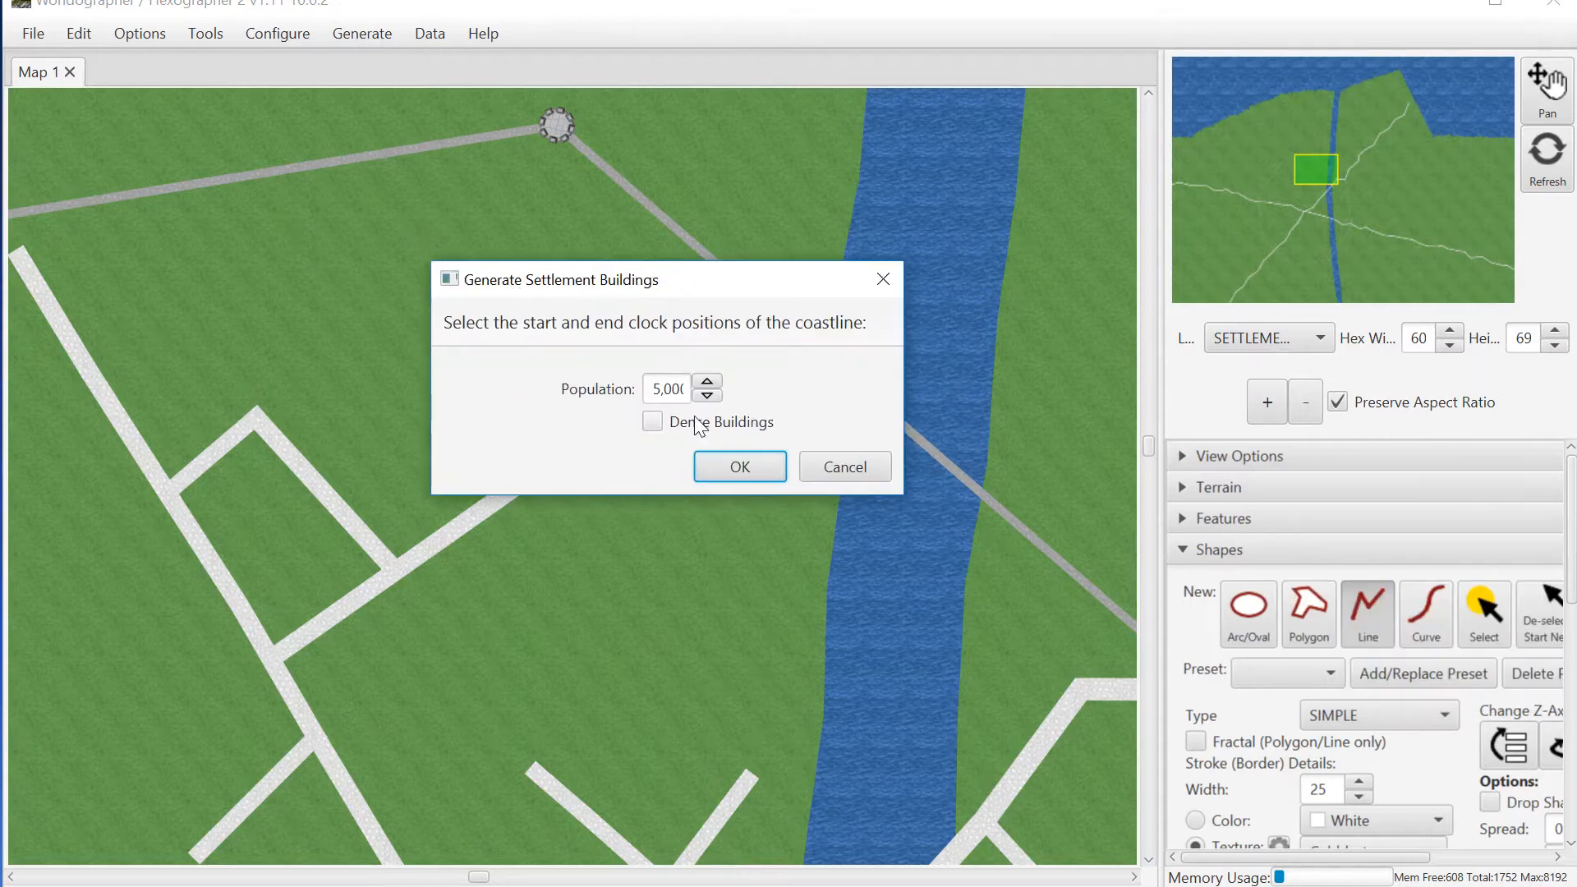
click(660, 420)
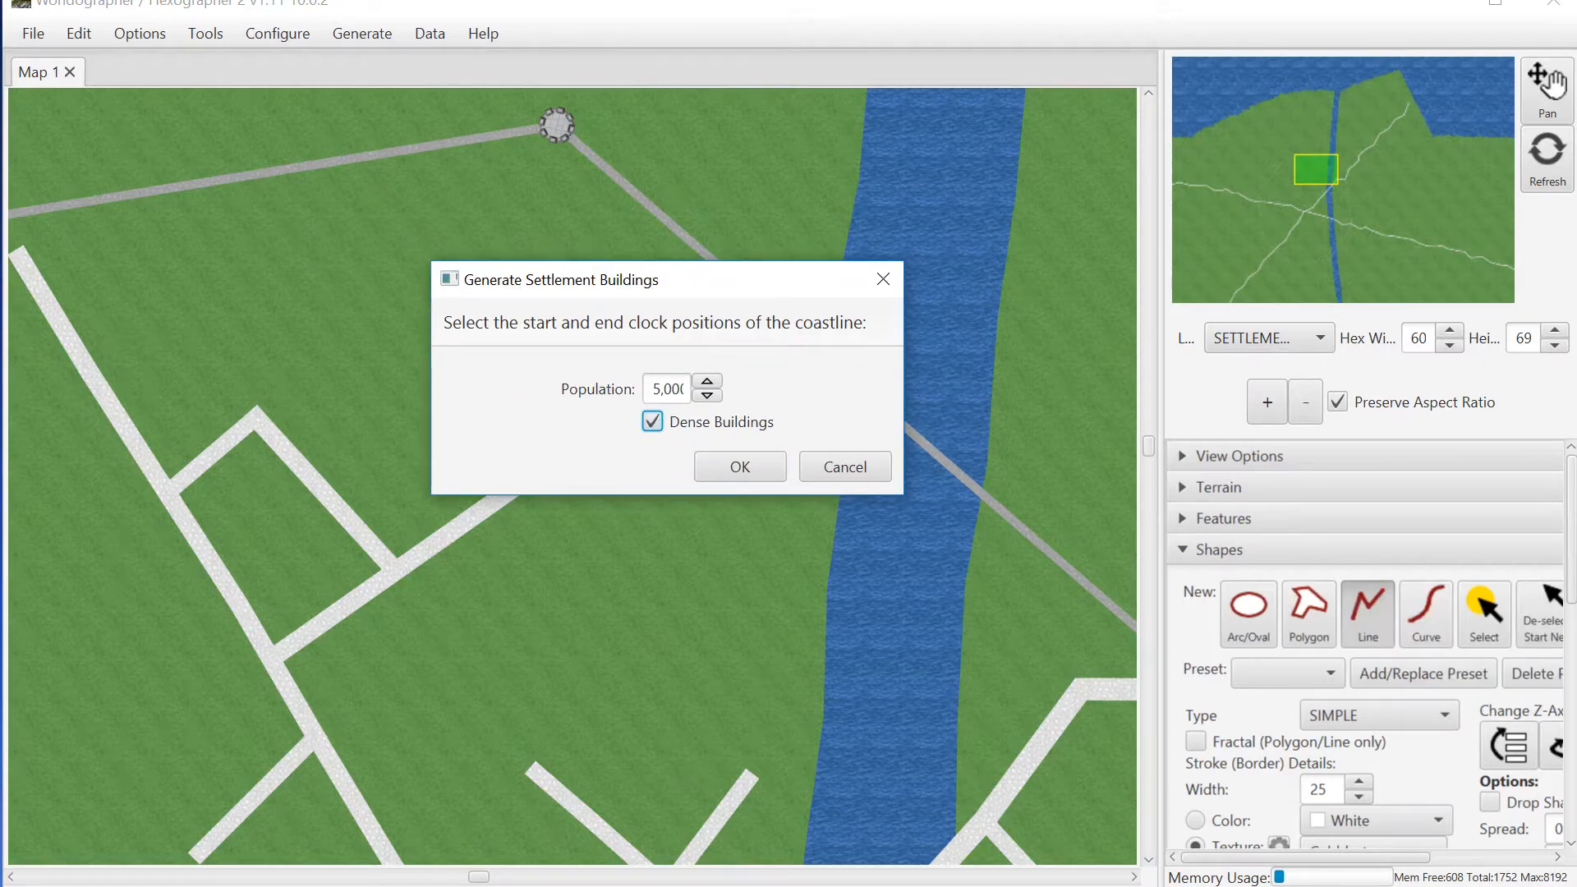
key(shift+Tab)
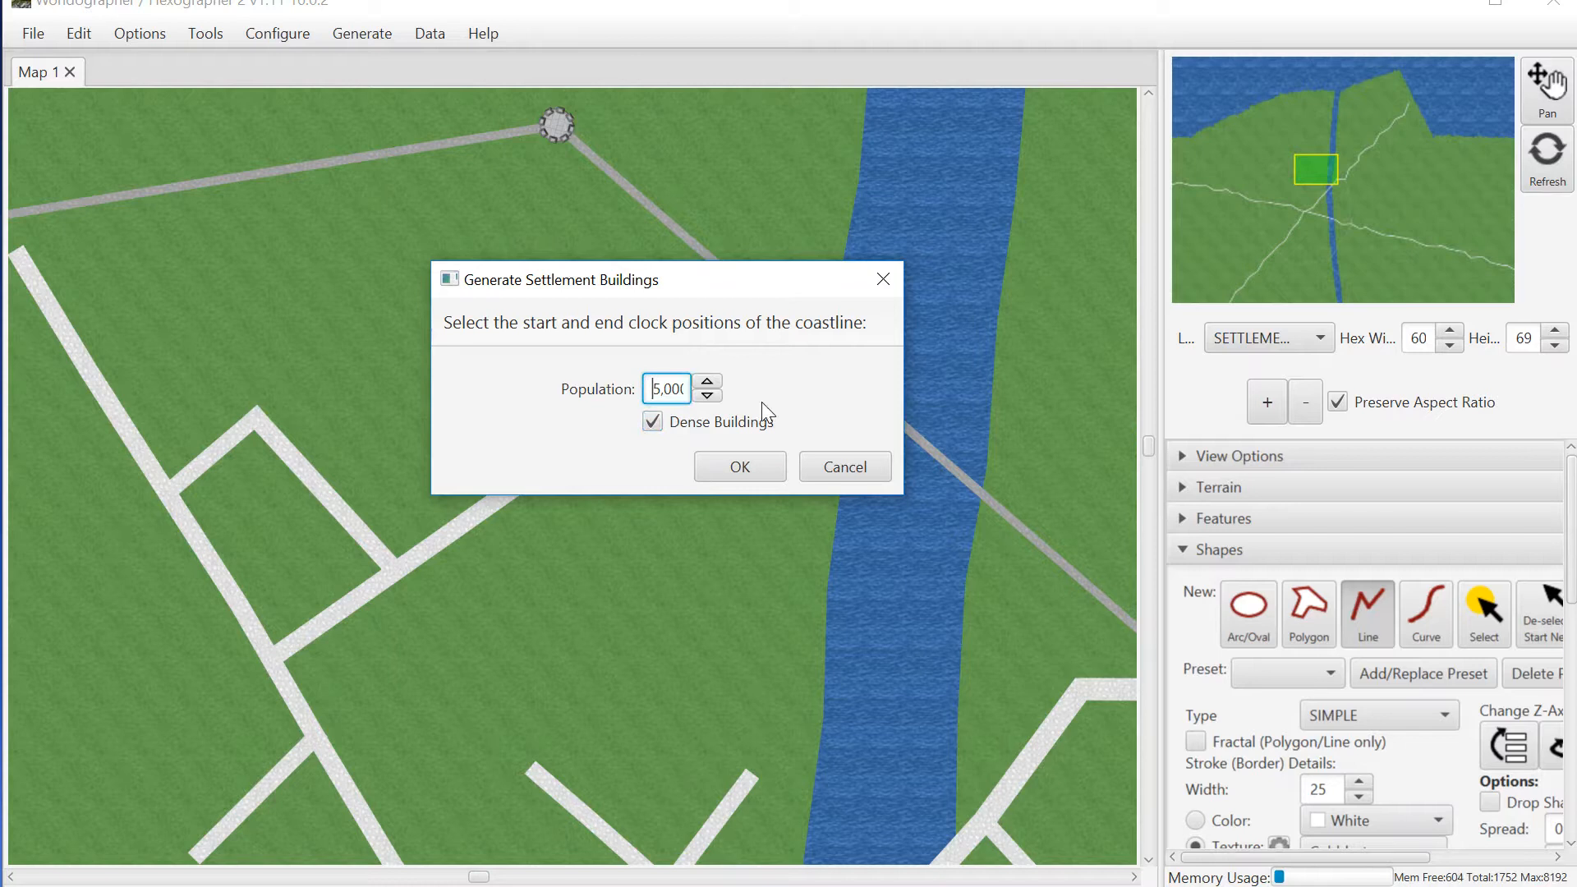
text(1)
click(752, 471)
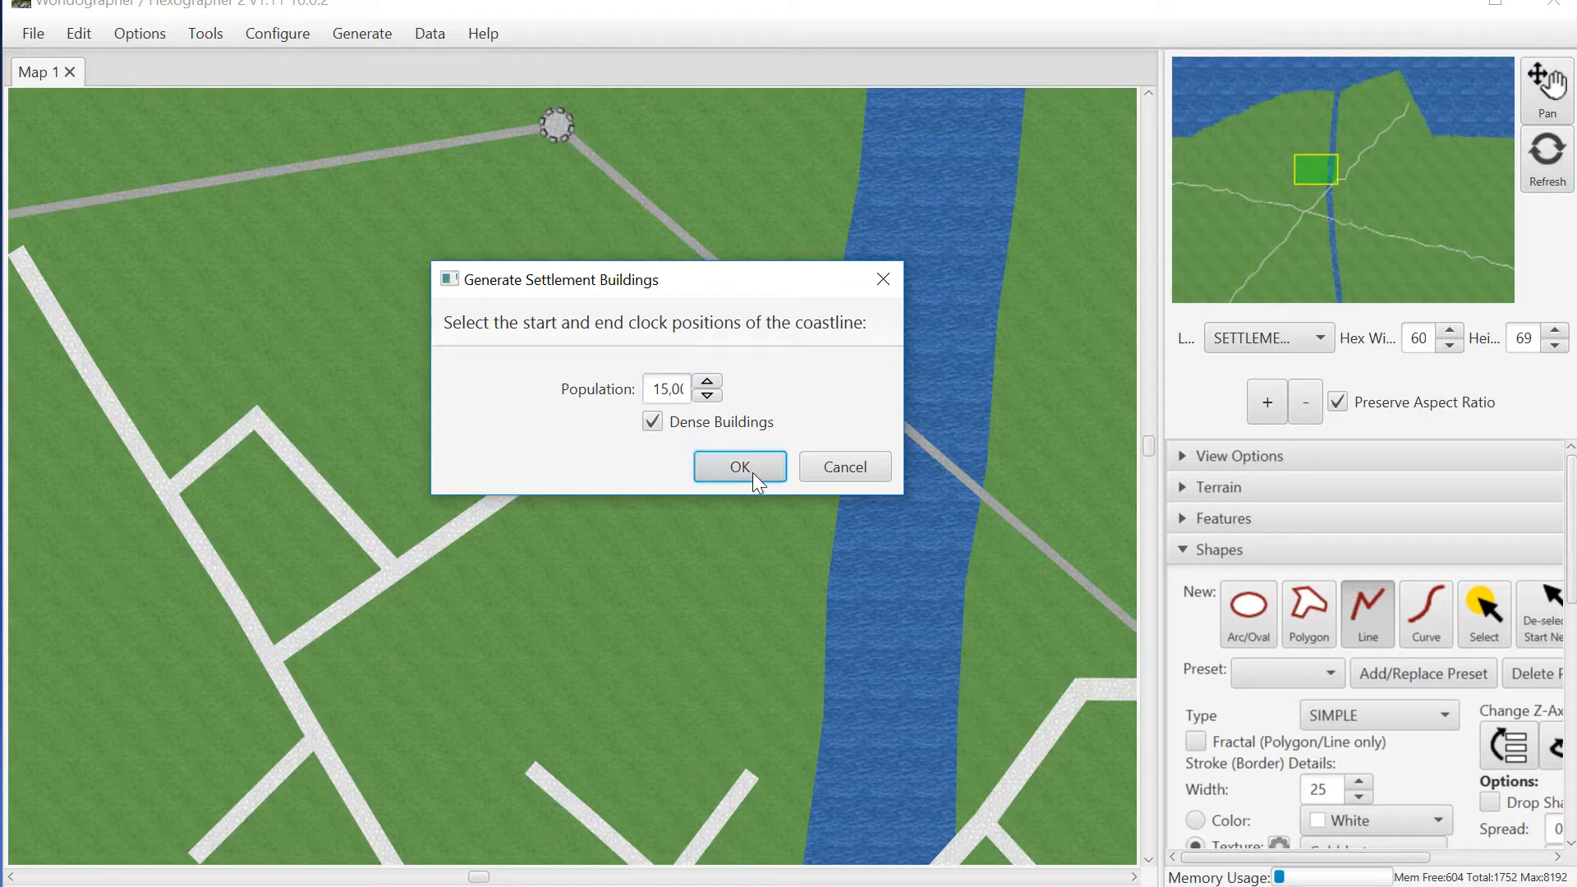
drag(1513, 526, 802, 402)
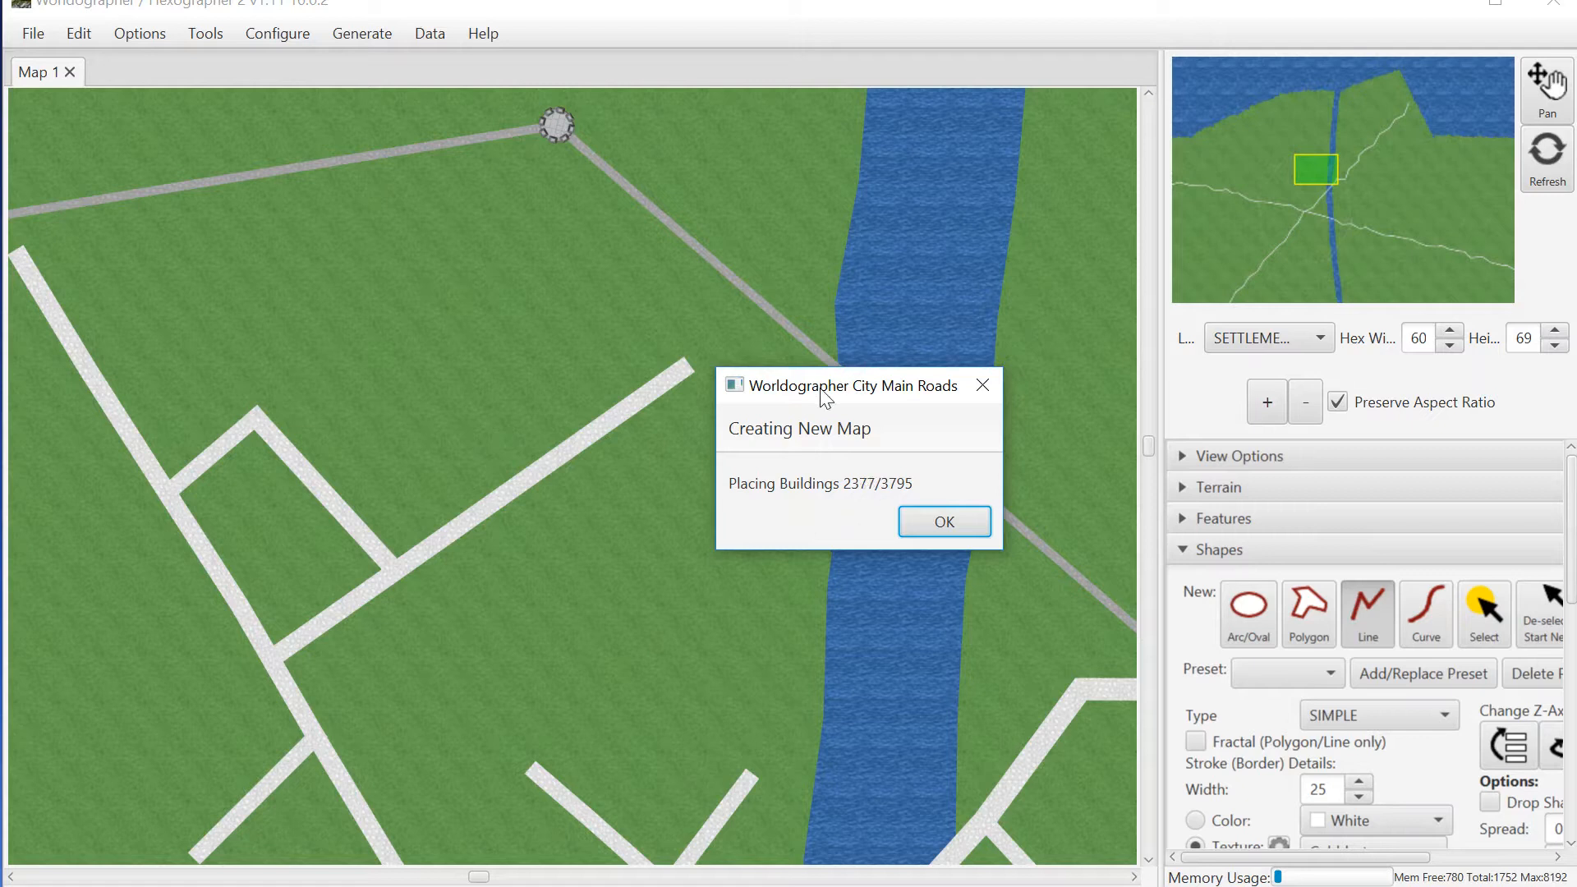
drag(825, 398, 745, 239)
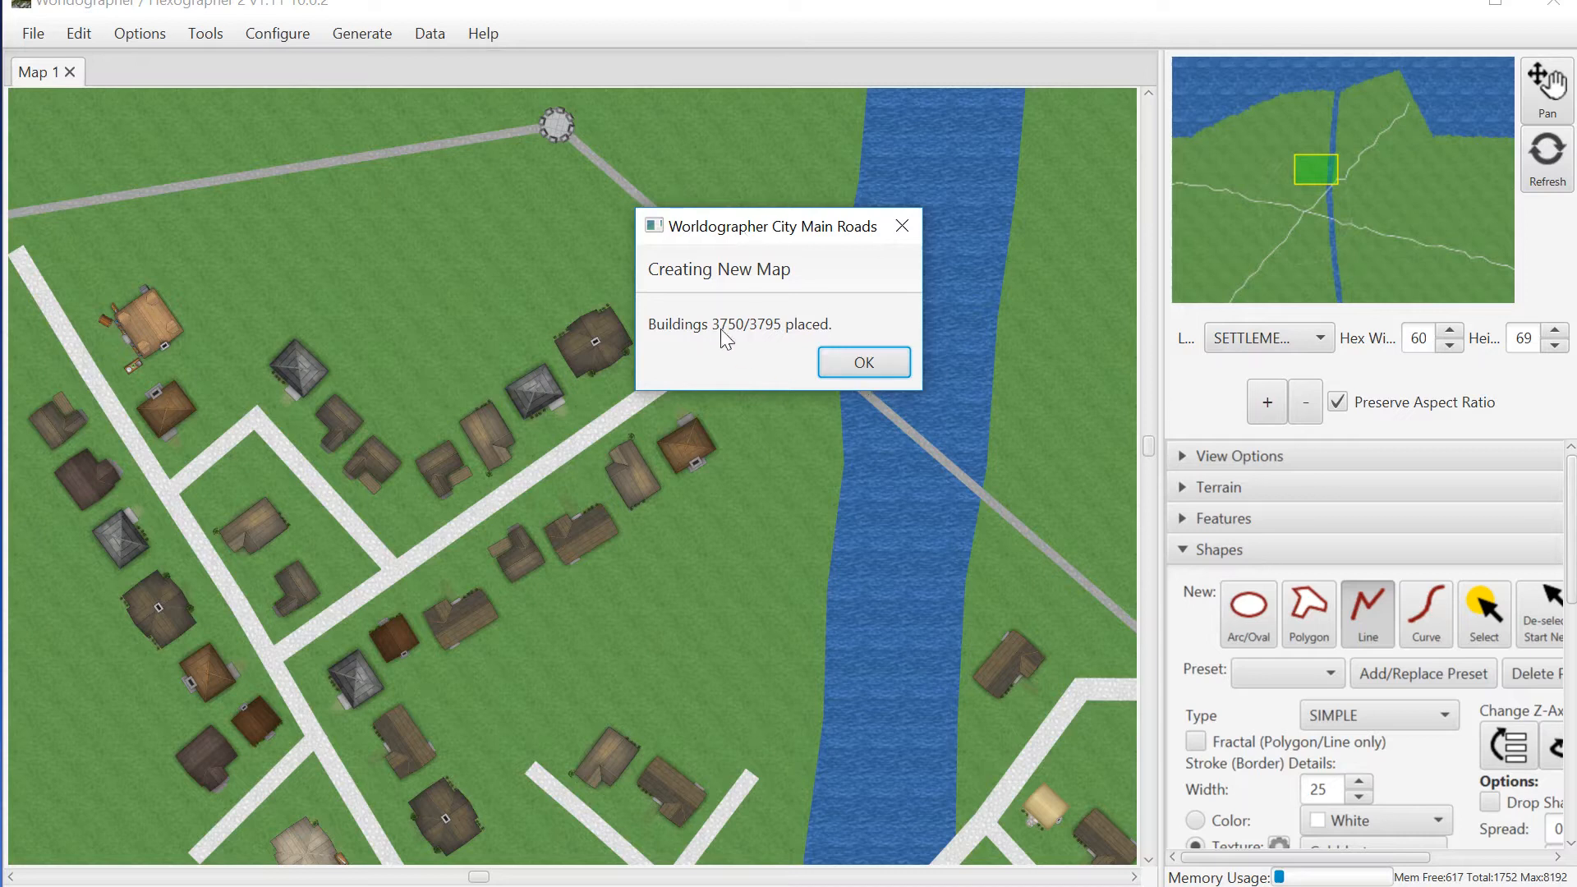
click(863, 362)
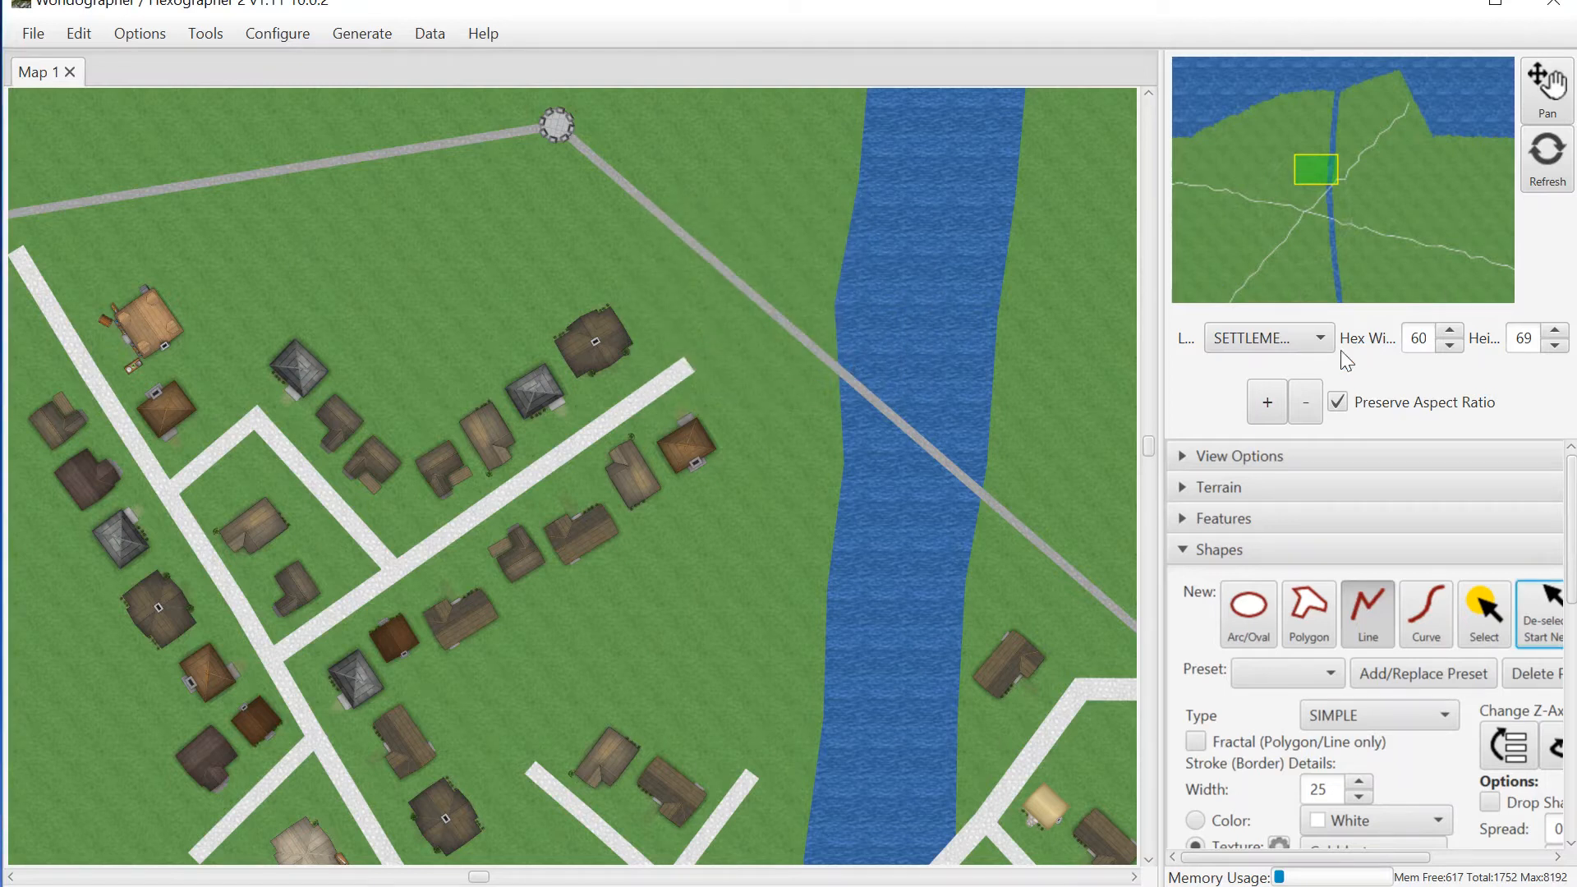
Step: Inspect the placed buildings along the streets on both sides of the river and around the wall
click(1307, 401)
click(1306, 402)
click(1307, 402)
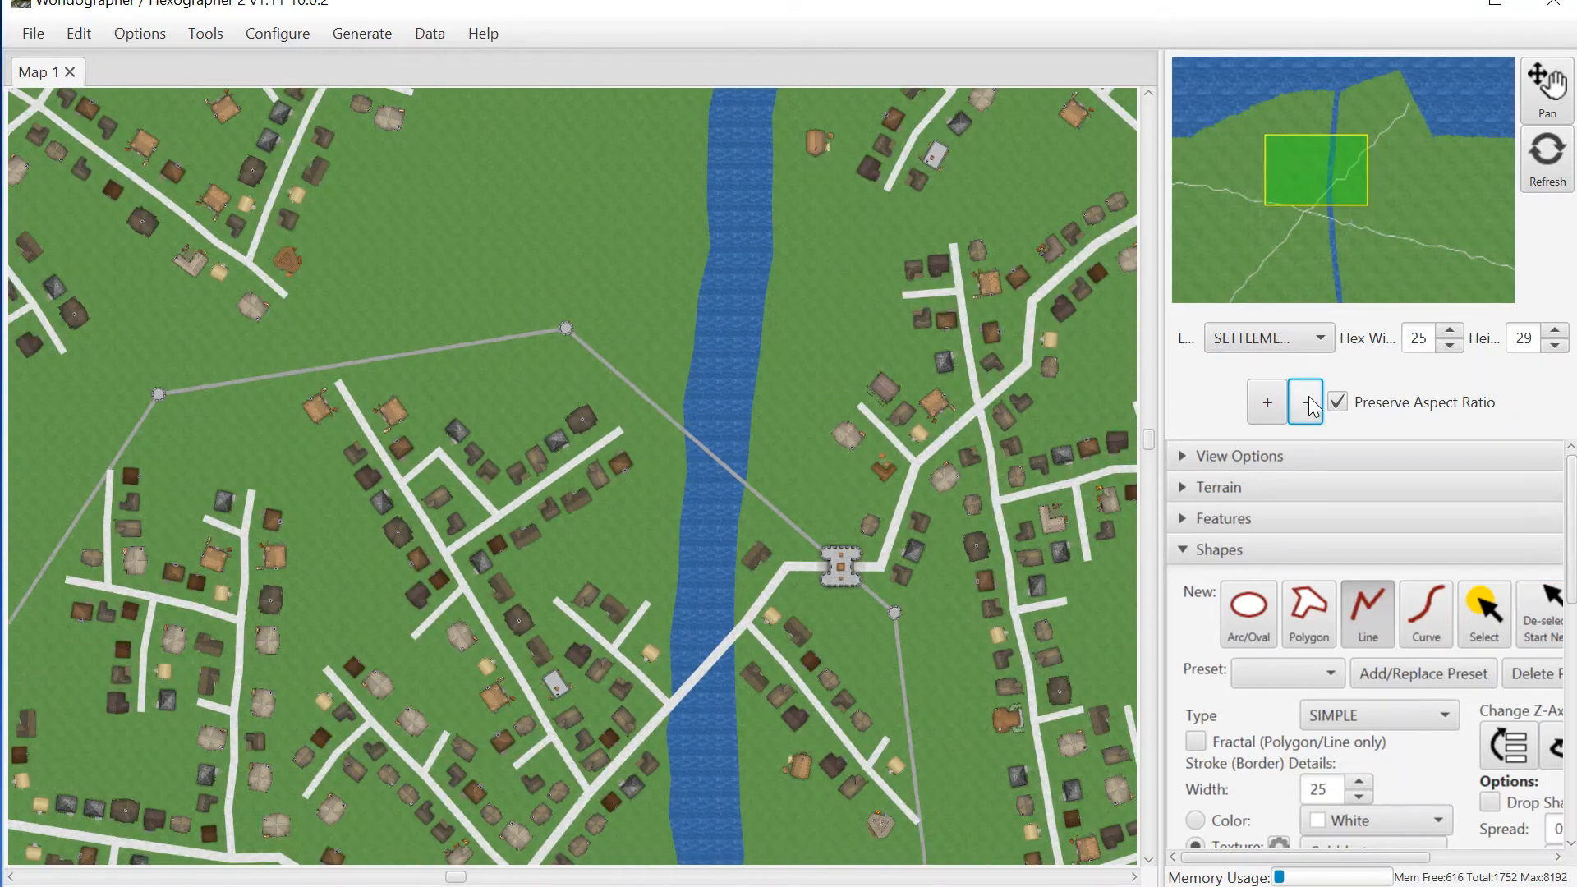
click(1307, 401)
drag(1324, 179, 1359, 221)
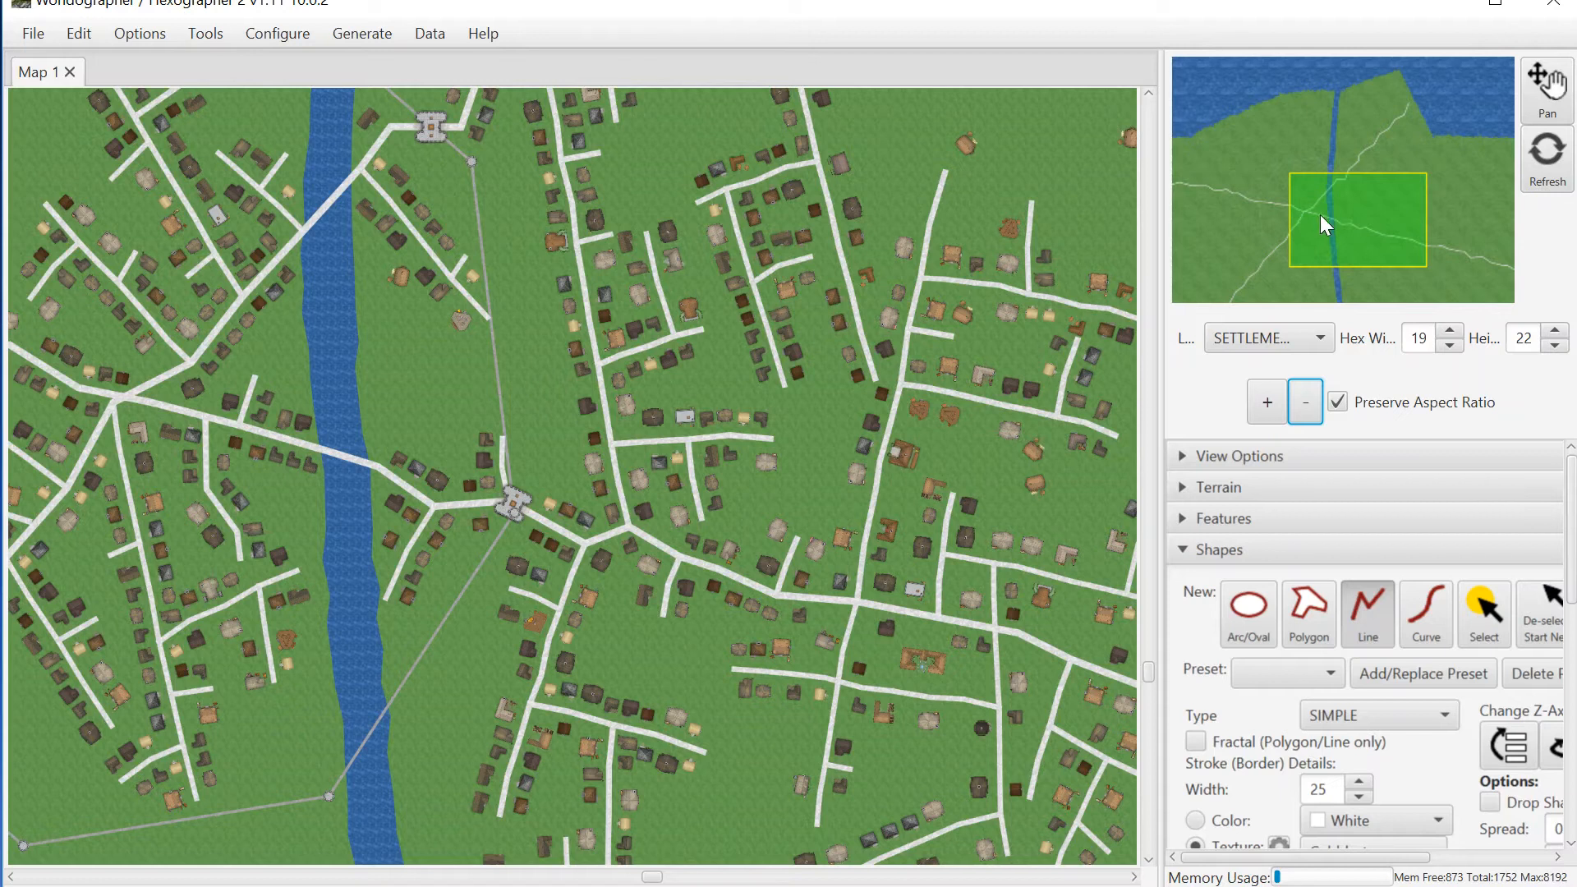
click(1290, 213)
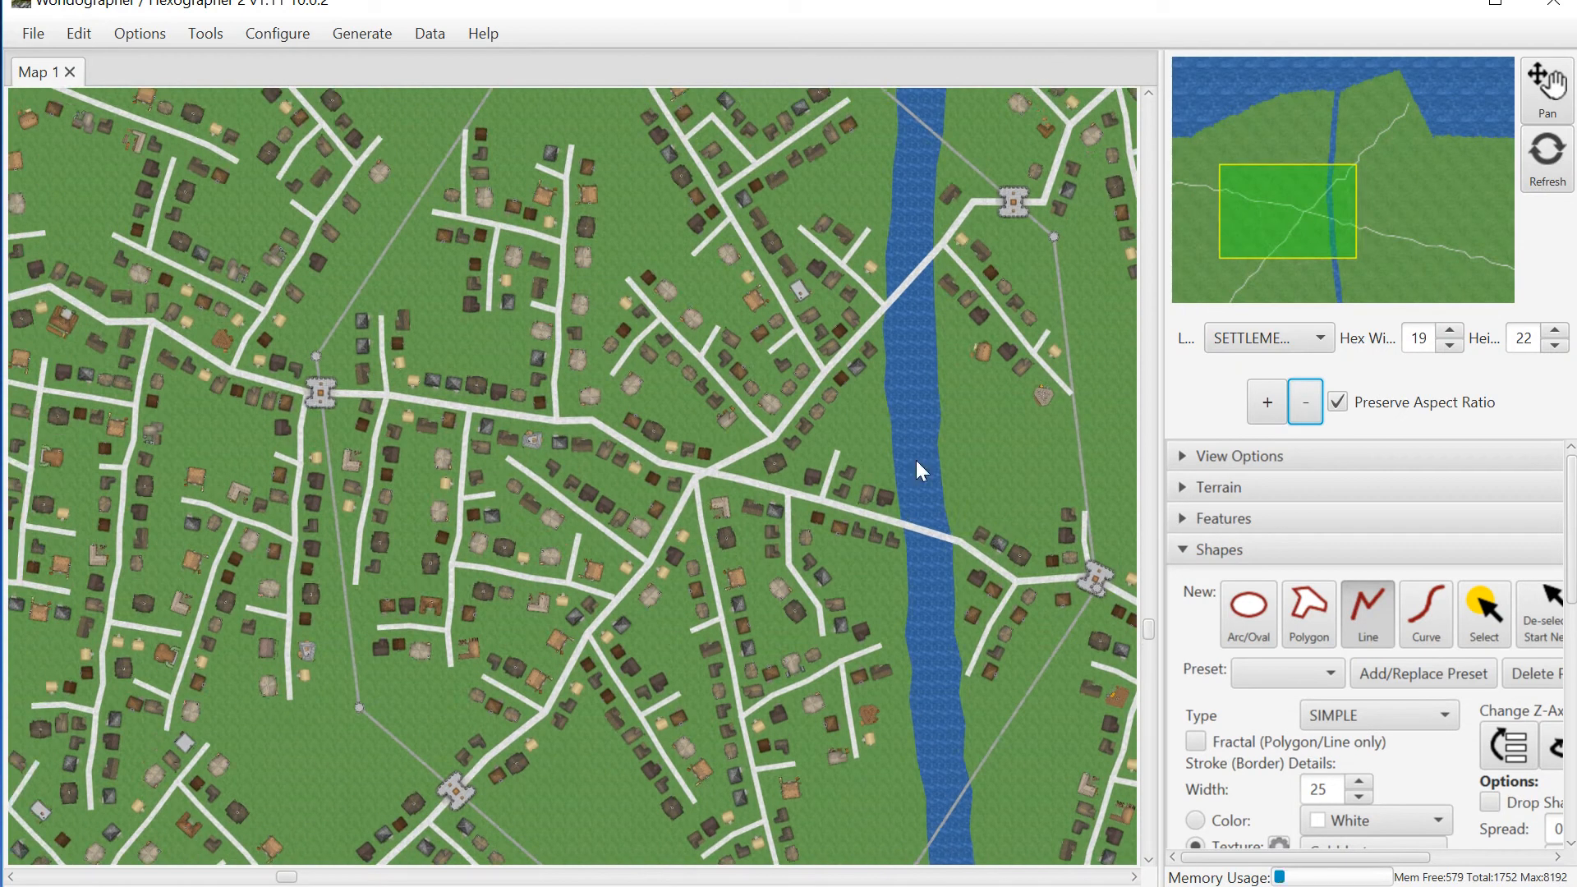
Step: Generate vegetation with 20% deciduous, 5% evergreen and 0% tropical, refresh the overview map, and inspect the trees along the coast
click(367, 33)
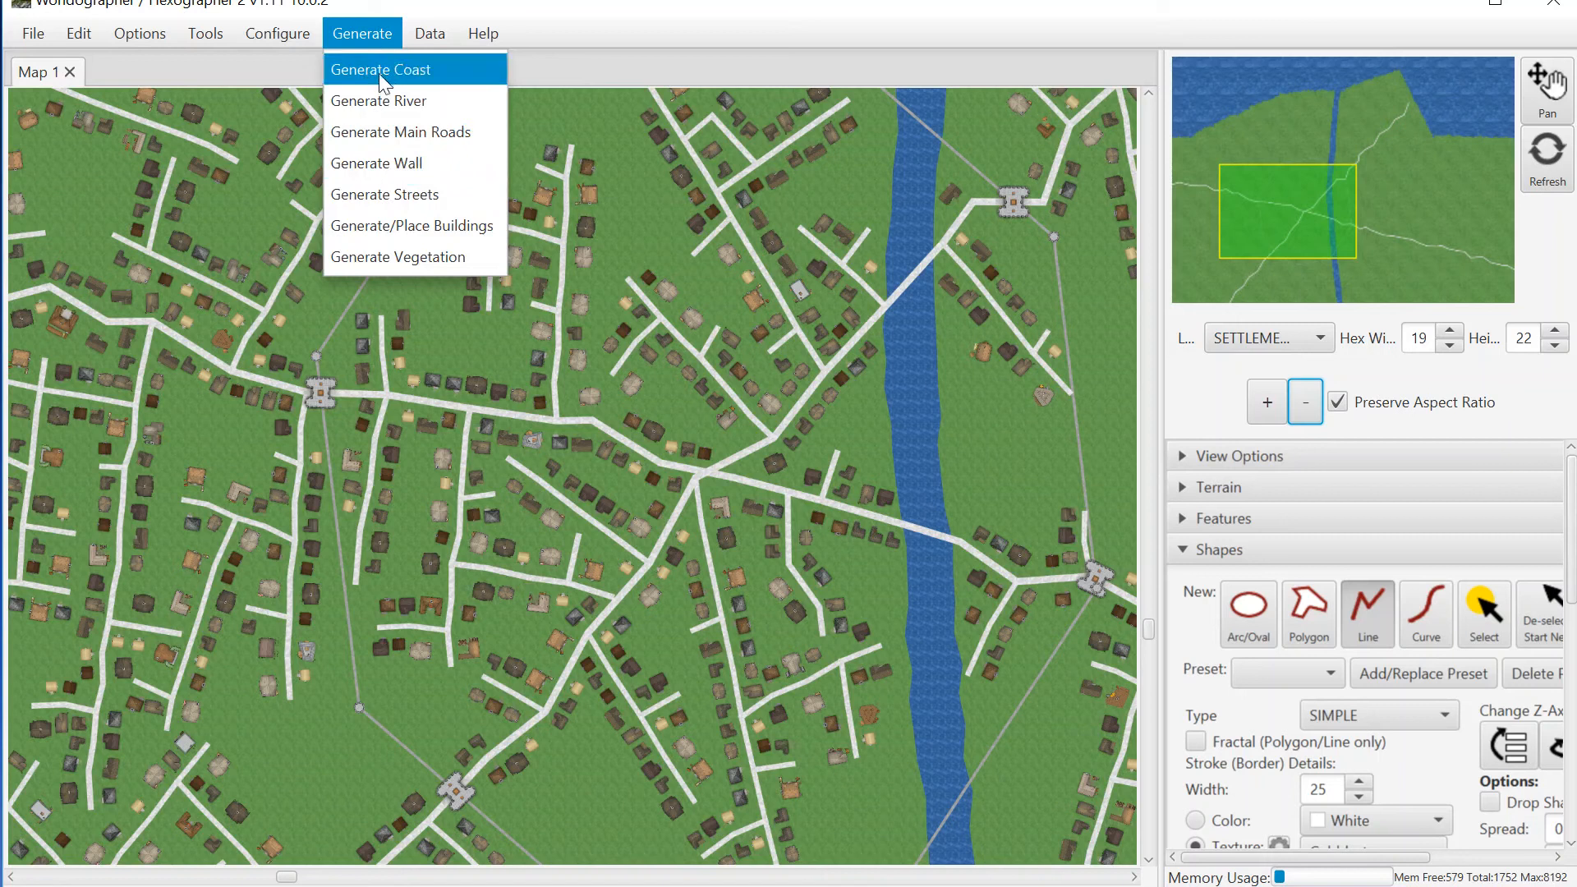
click(408, 261)
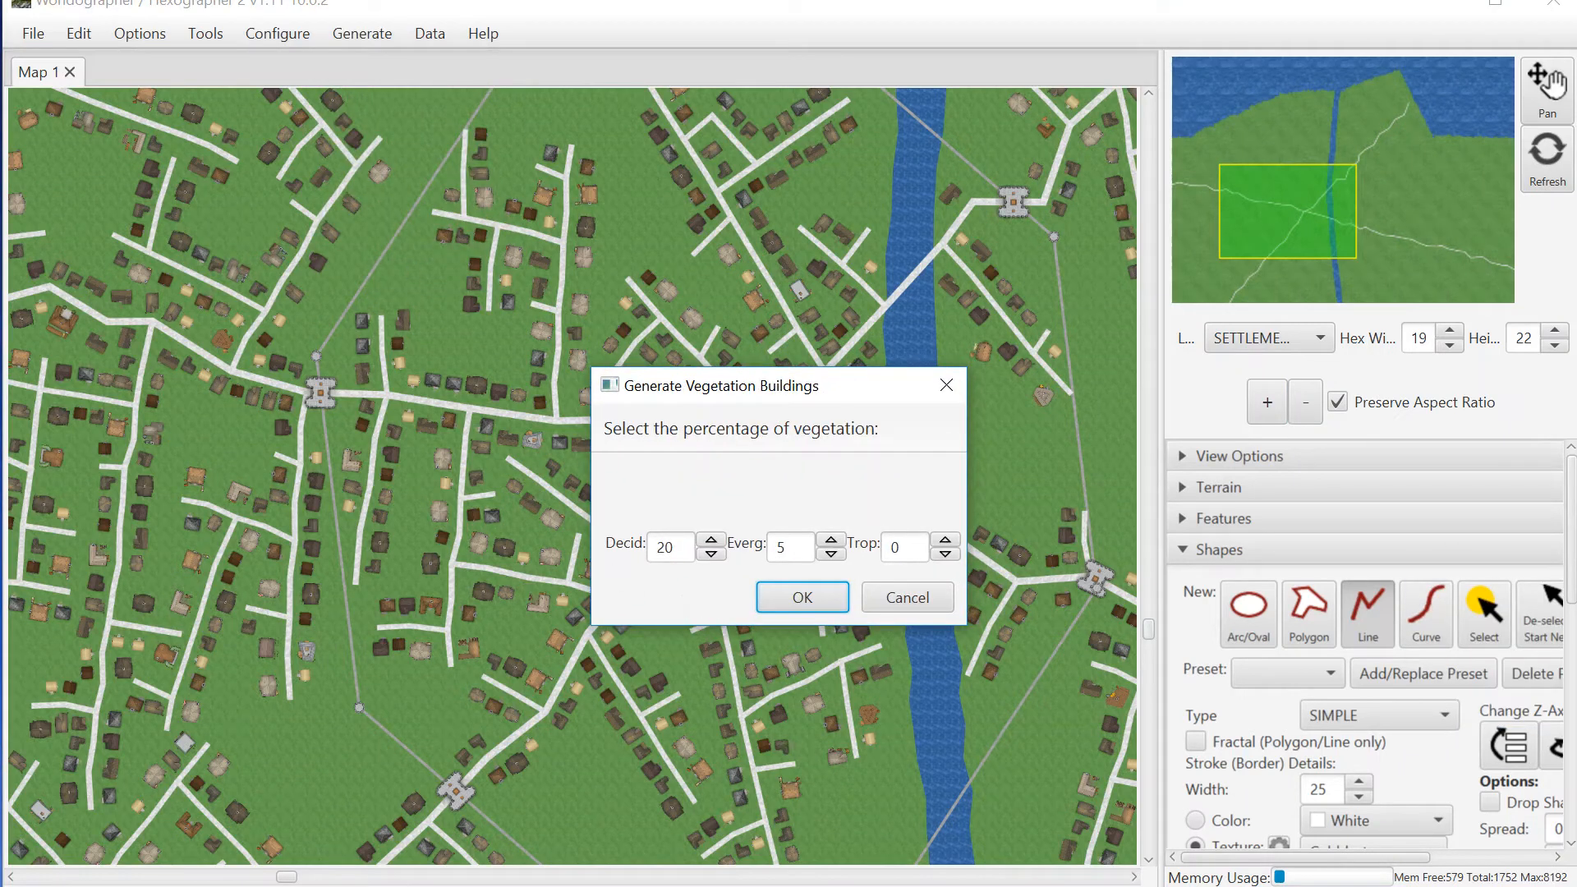
click(802, 598)
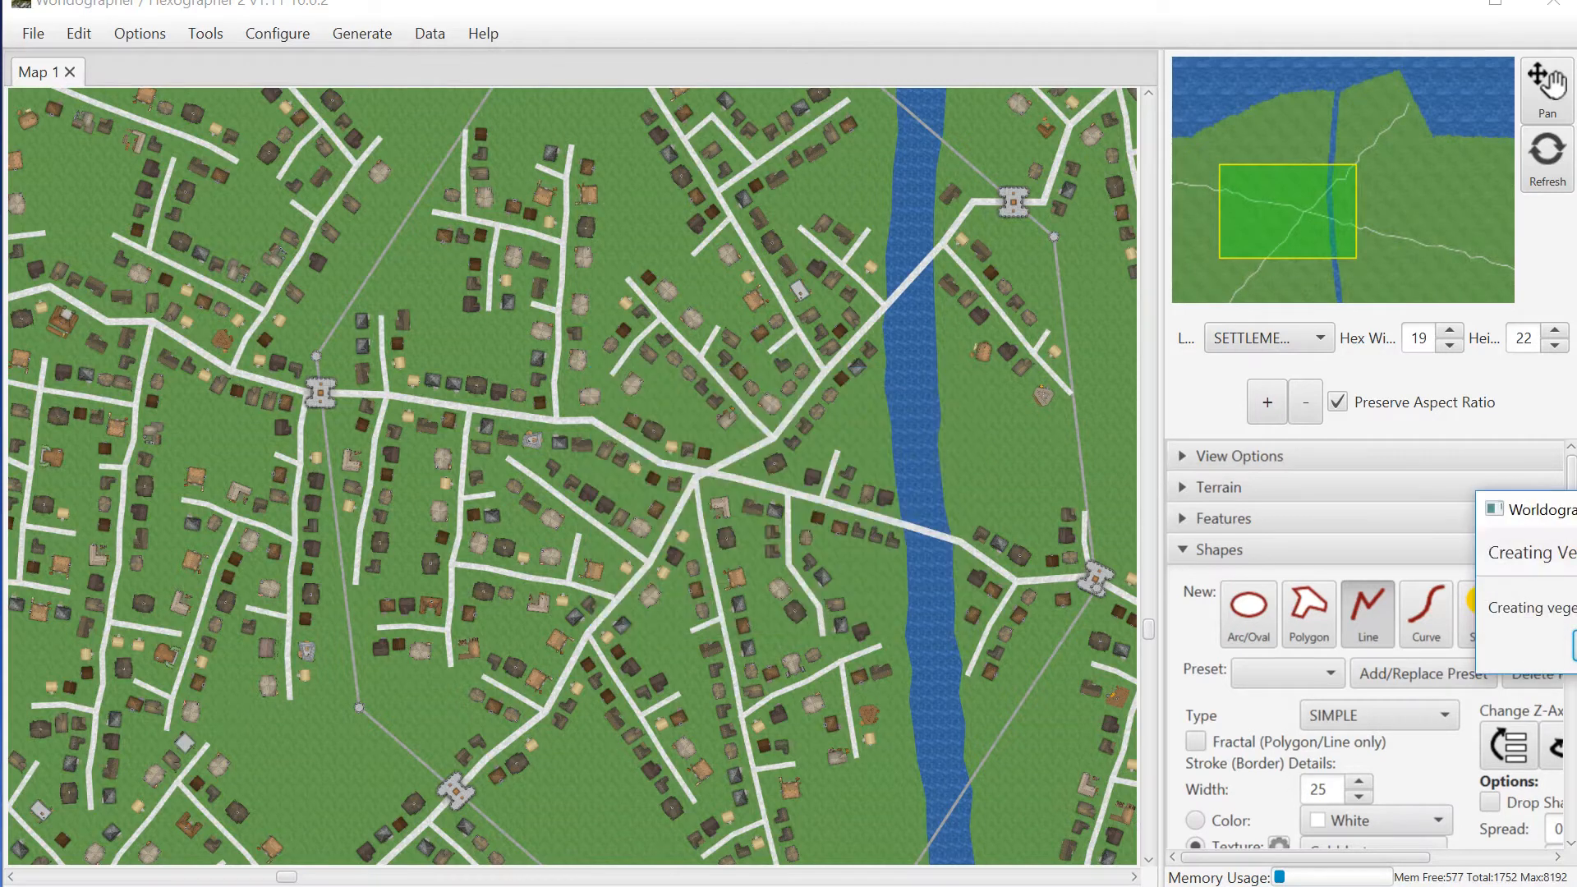
drag(1560, 511, 1180, 391)
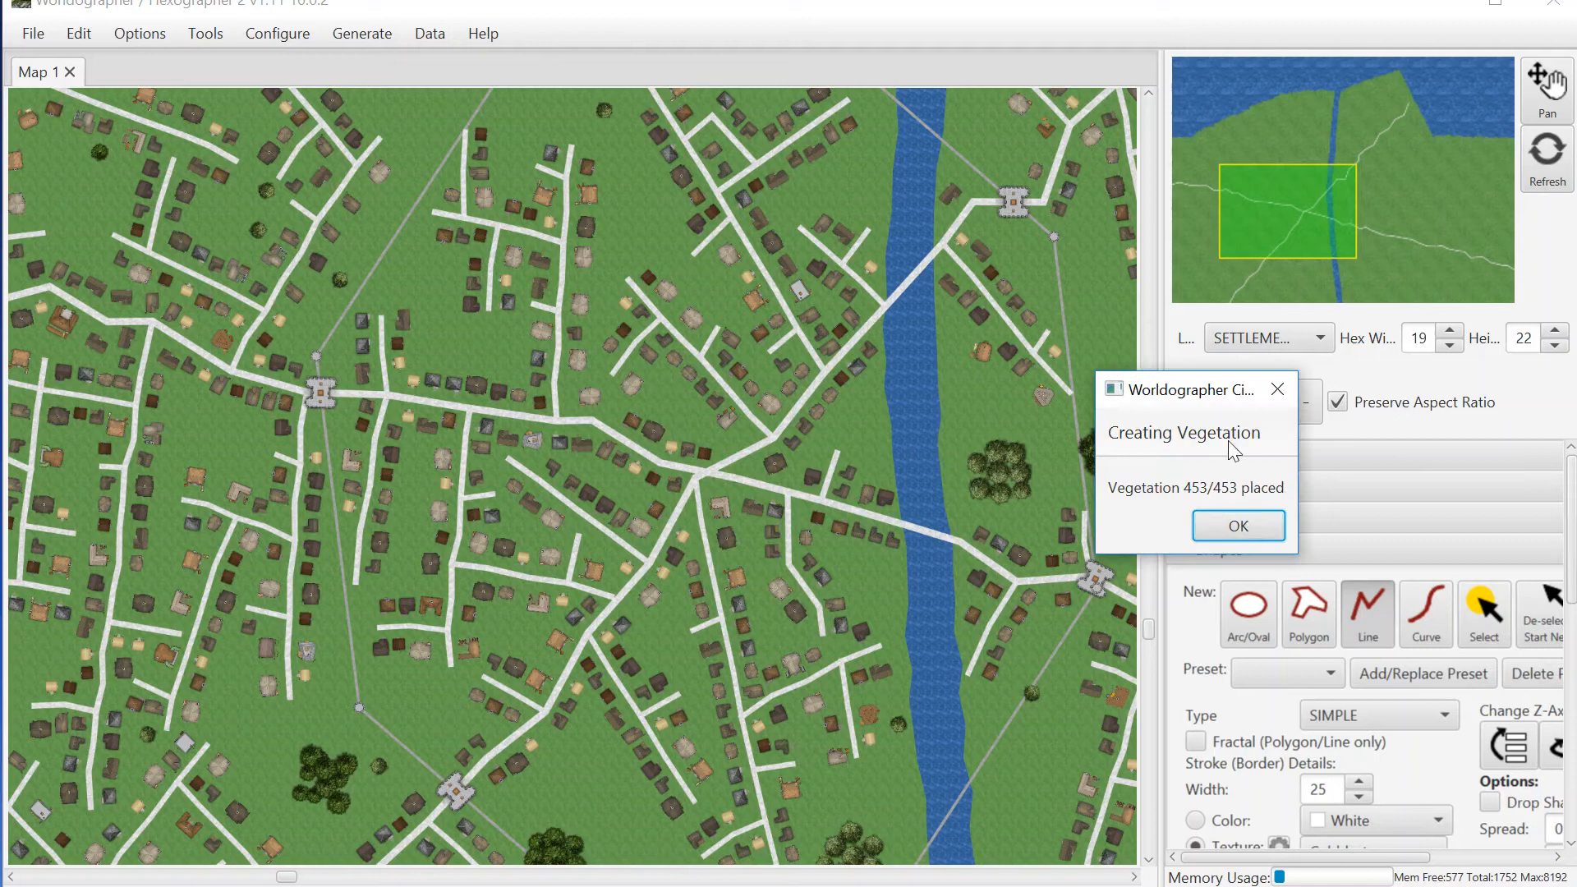
click(1238, 525)
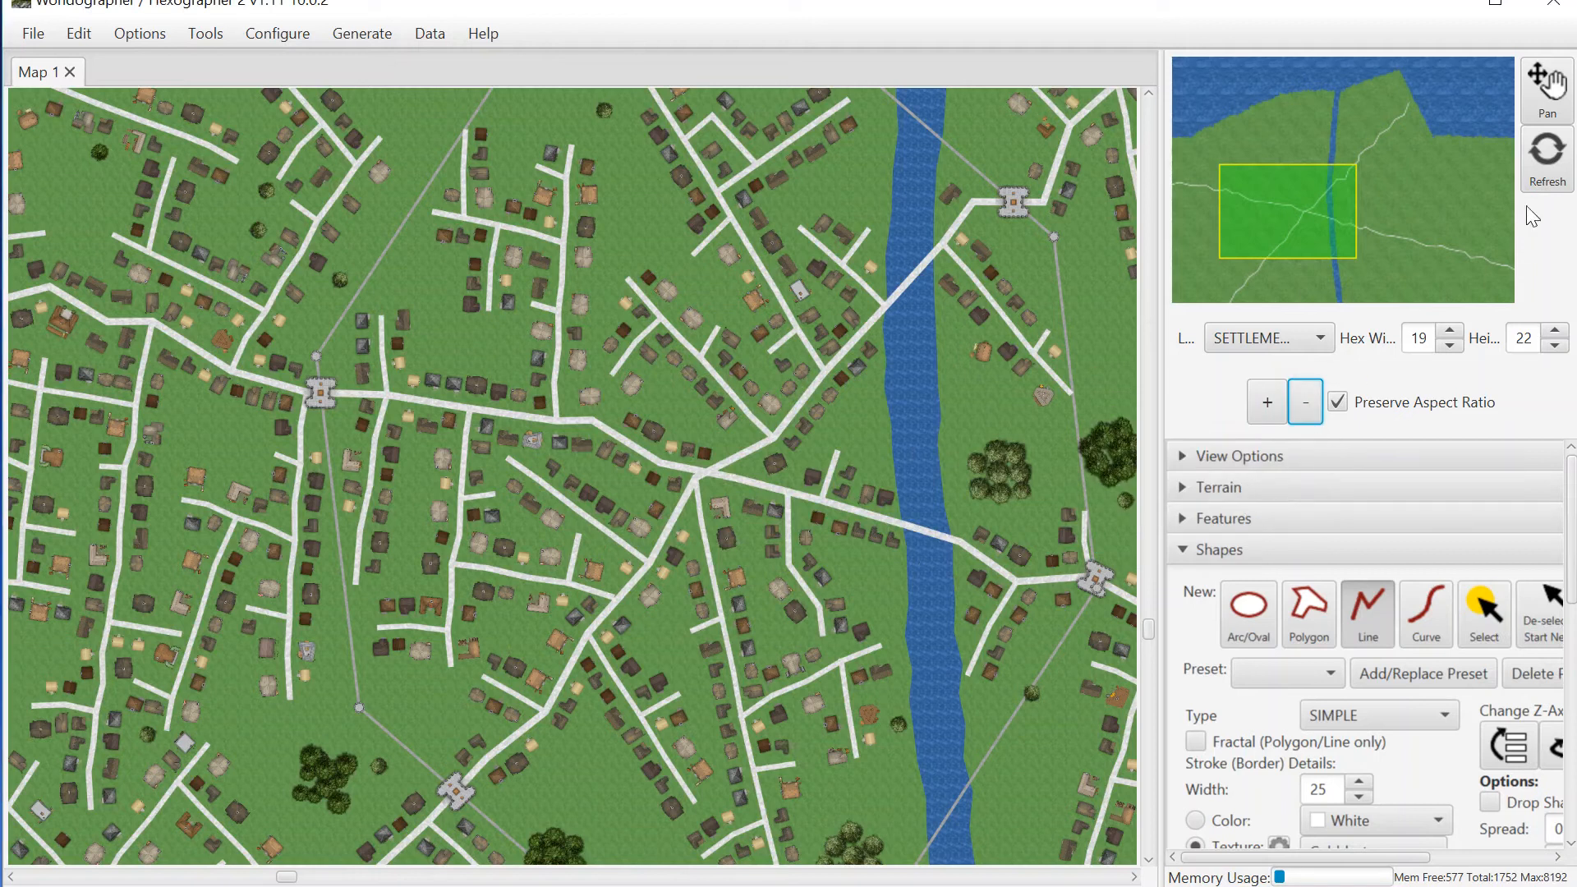
click(1547, 160)
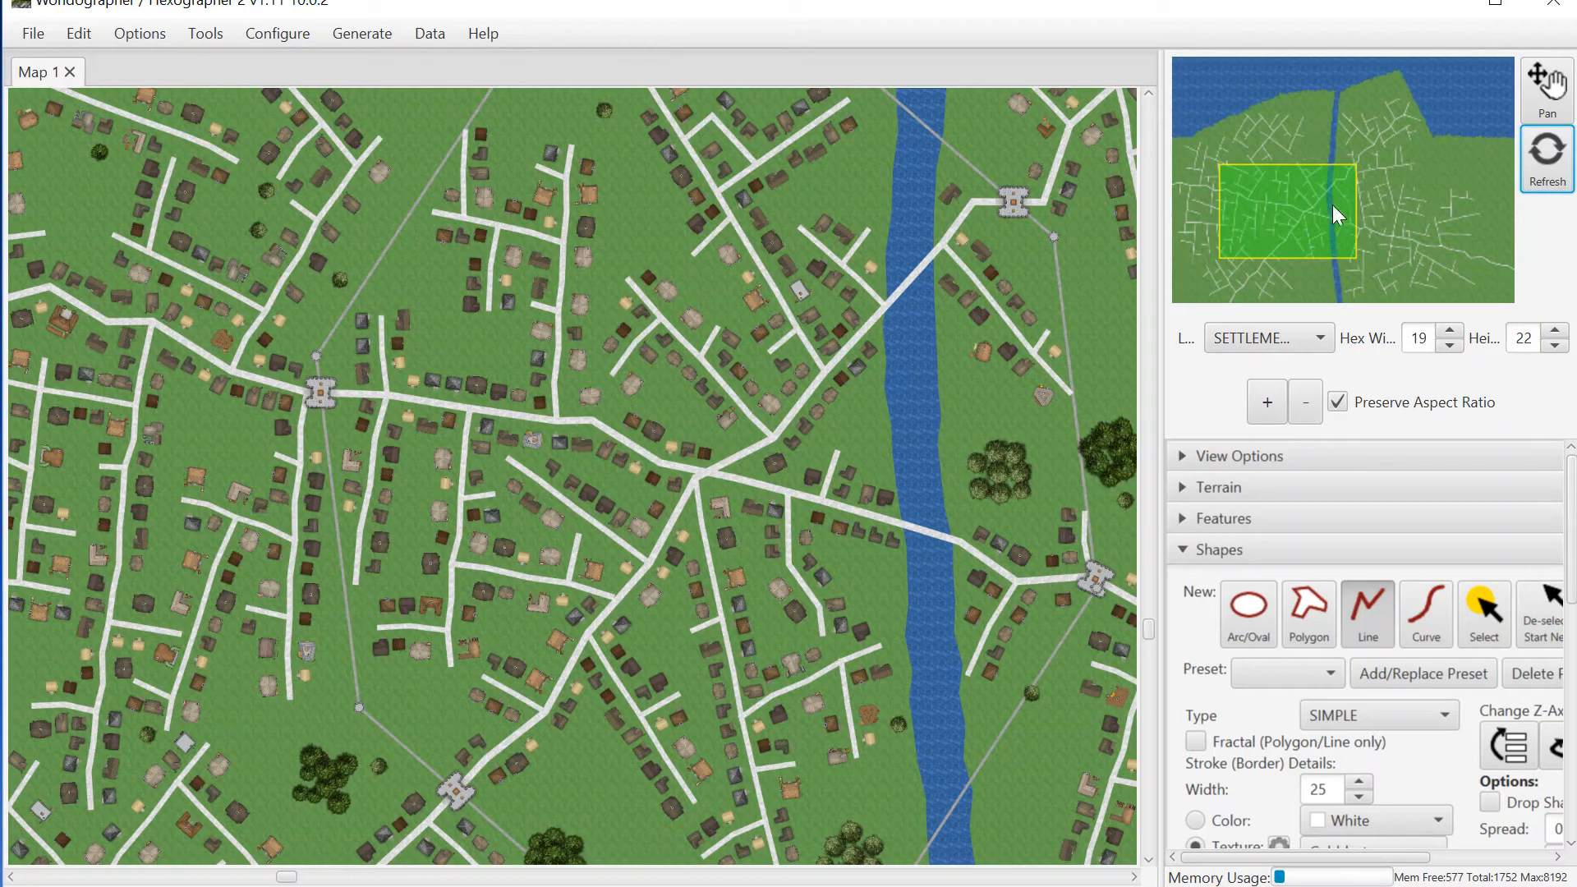
drag(1294, 207, 1312, 124)
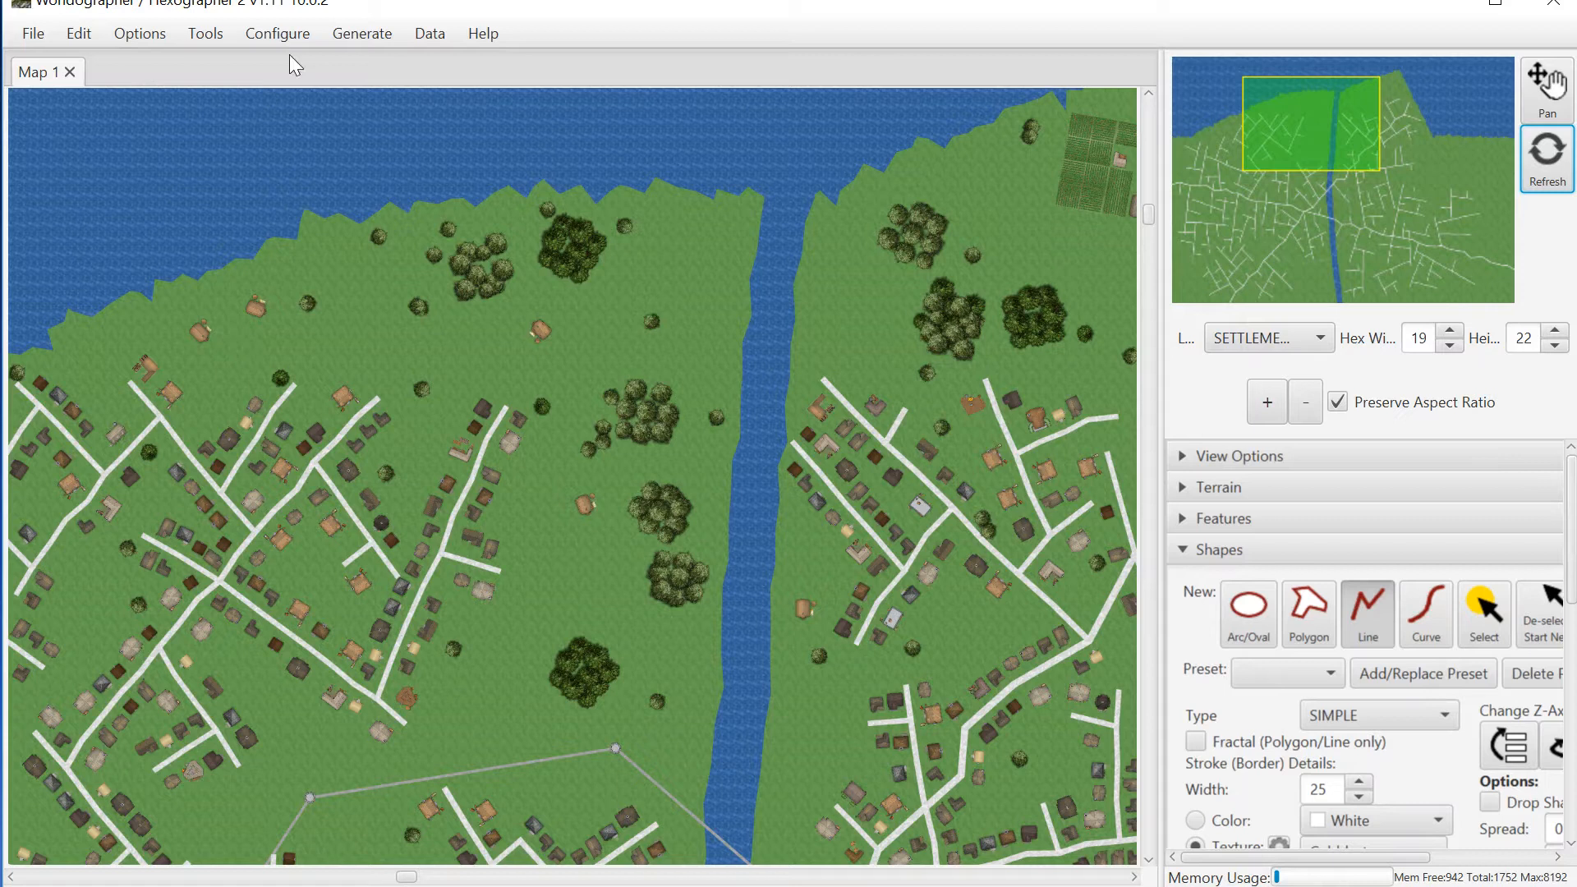
click(345, 32)
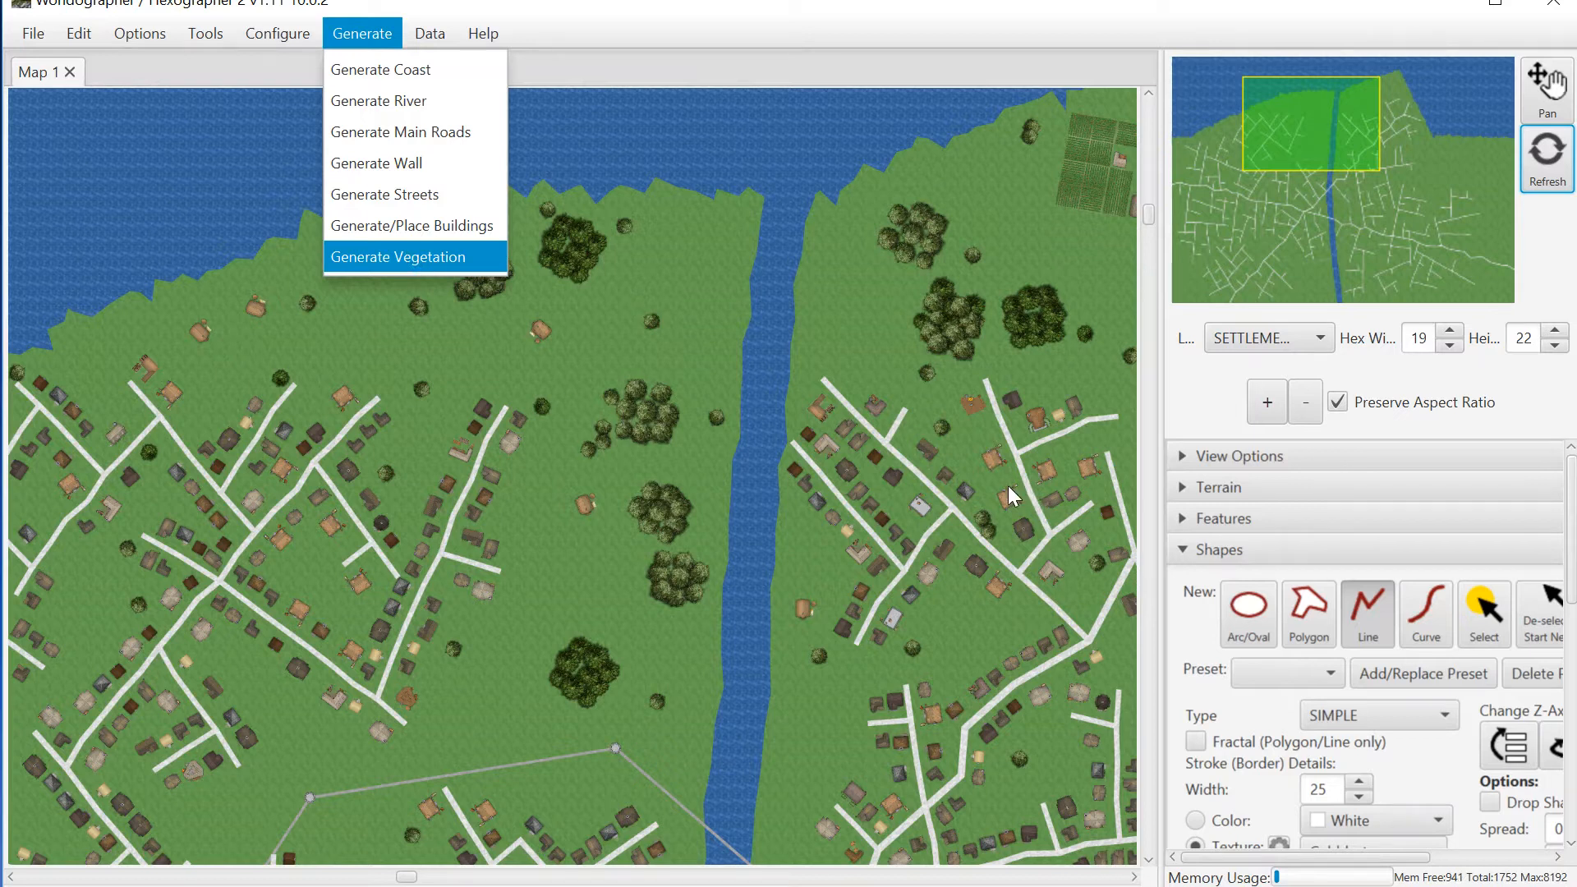
click(803, 29)
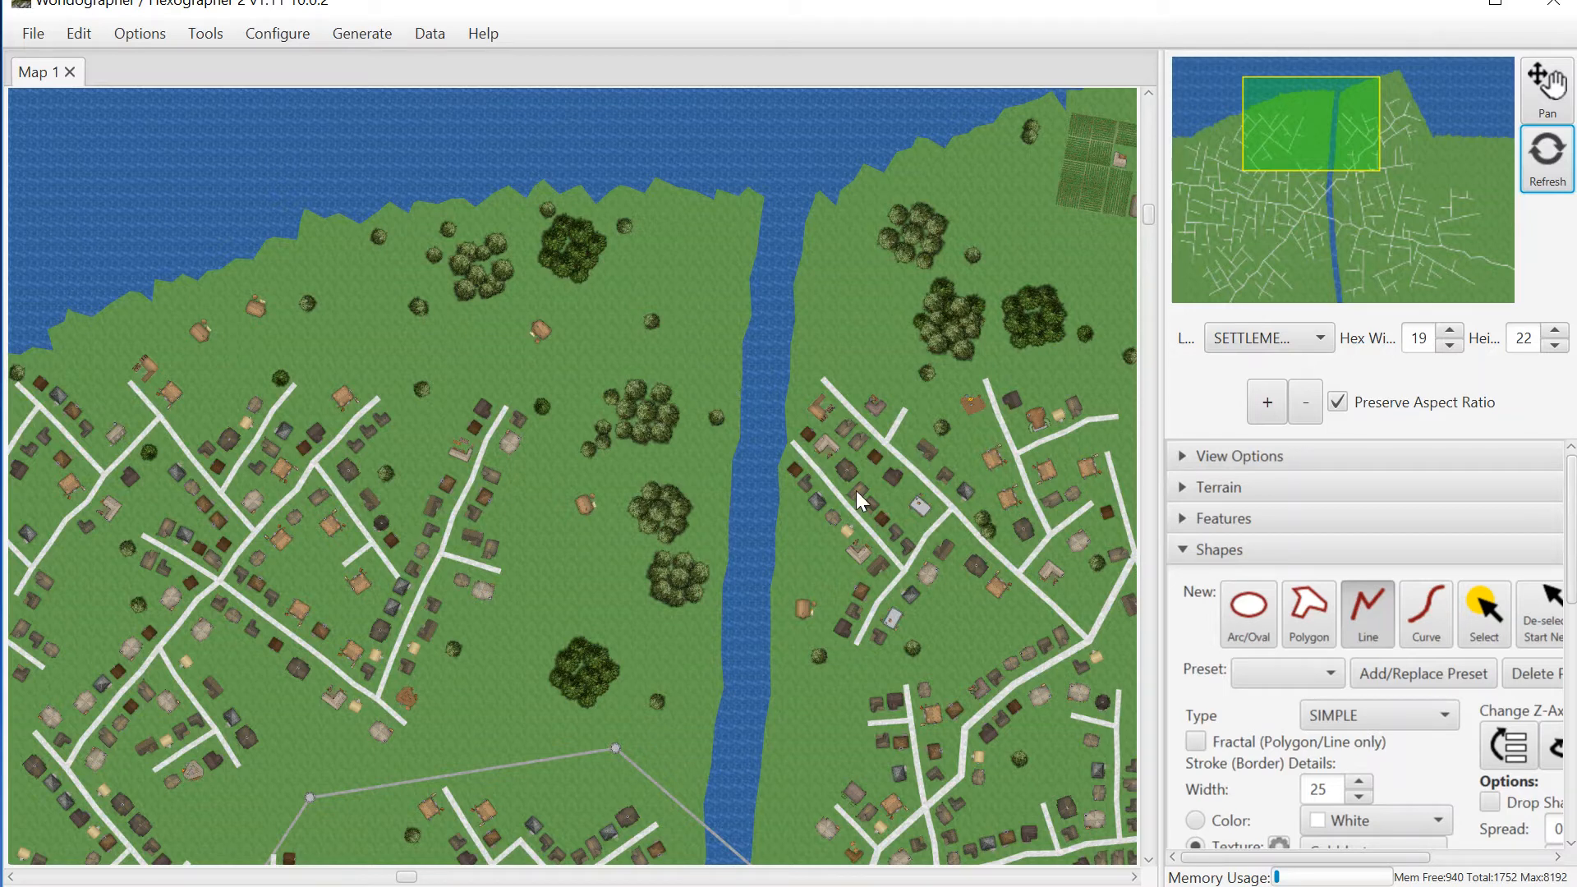
Step: Show the notes on the map and review the items and staff in the note of the brewery east of the river
click(1290, 457)
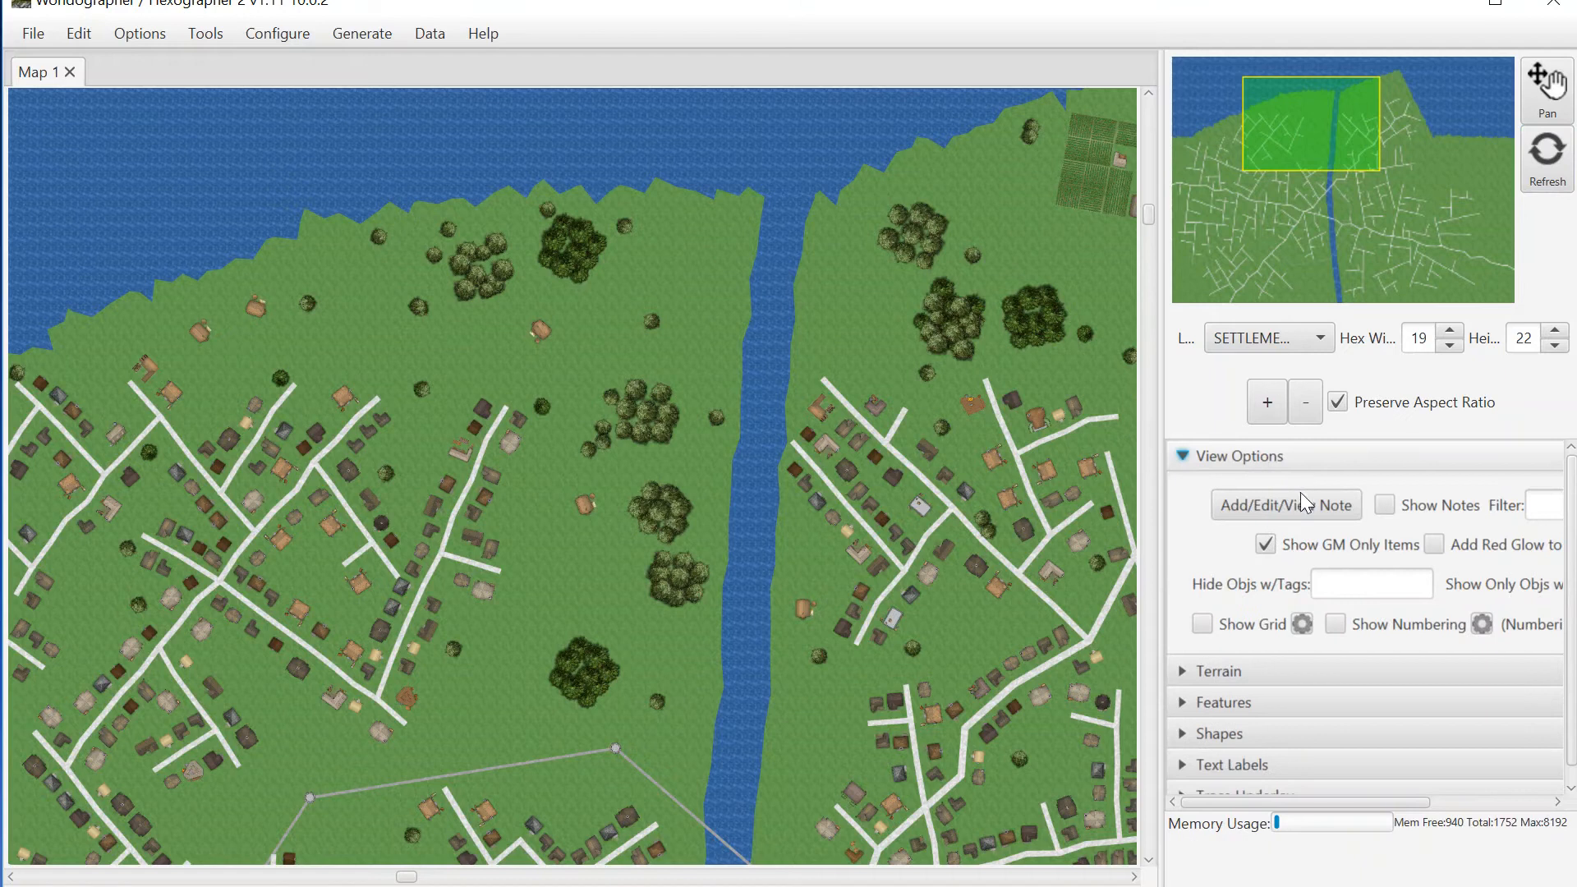
click(1383, 505)
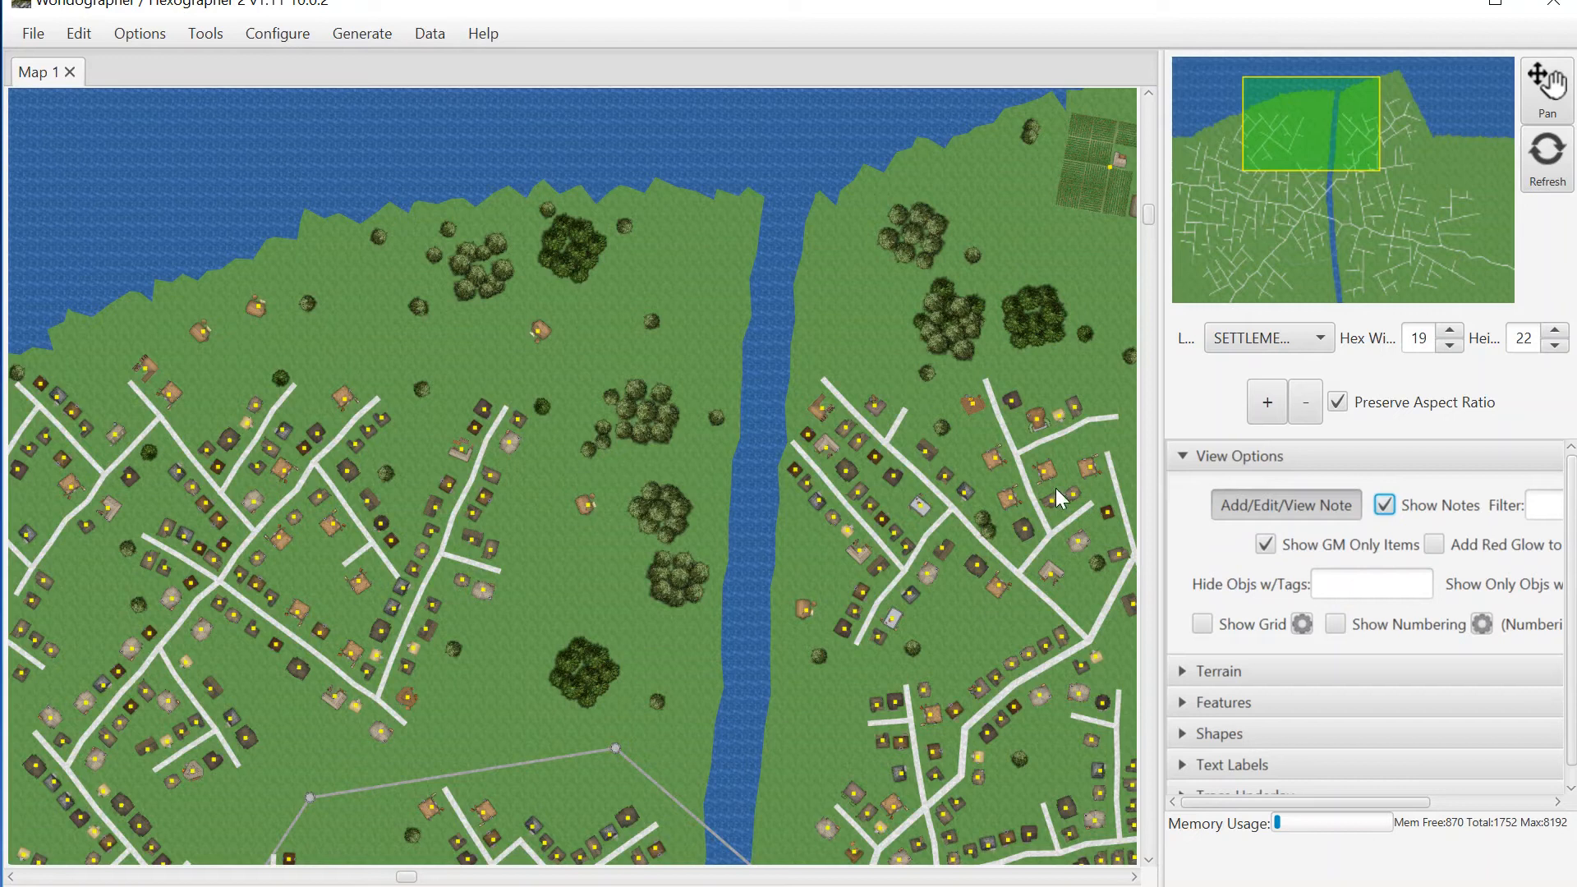
click(823, 408)
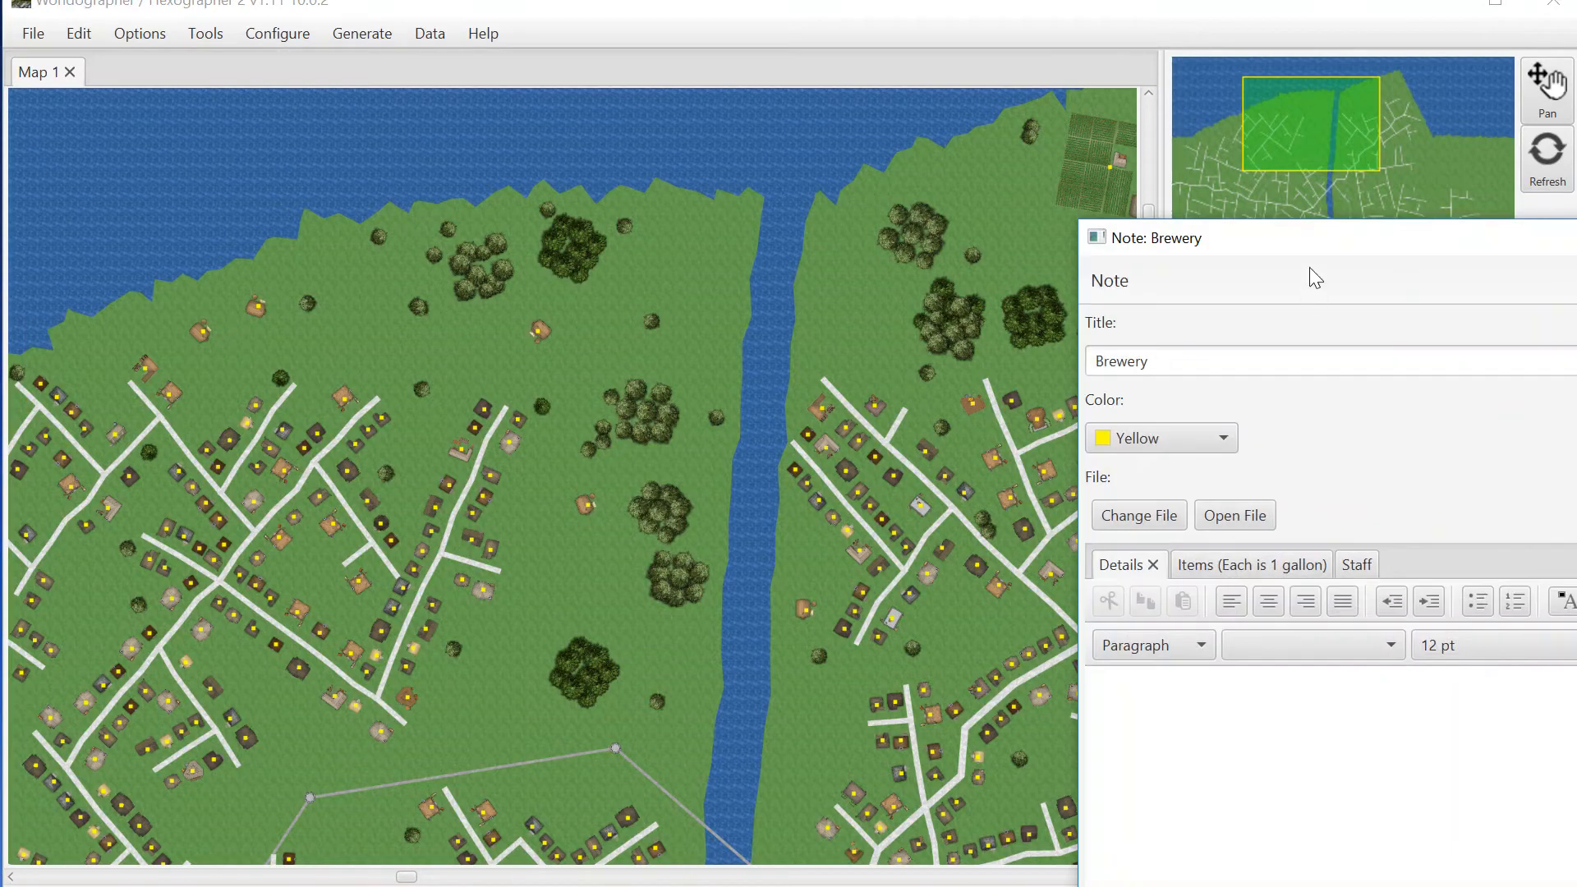
drag(1271, 246, 643, 70)
click(626, 382)
click(716, 381)
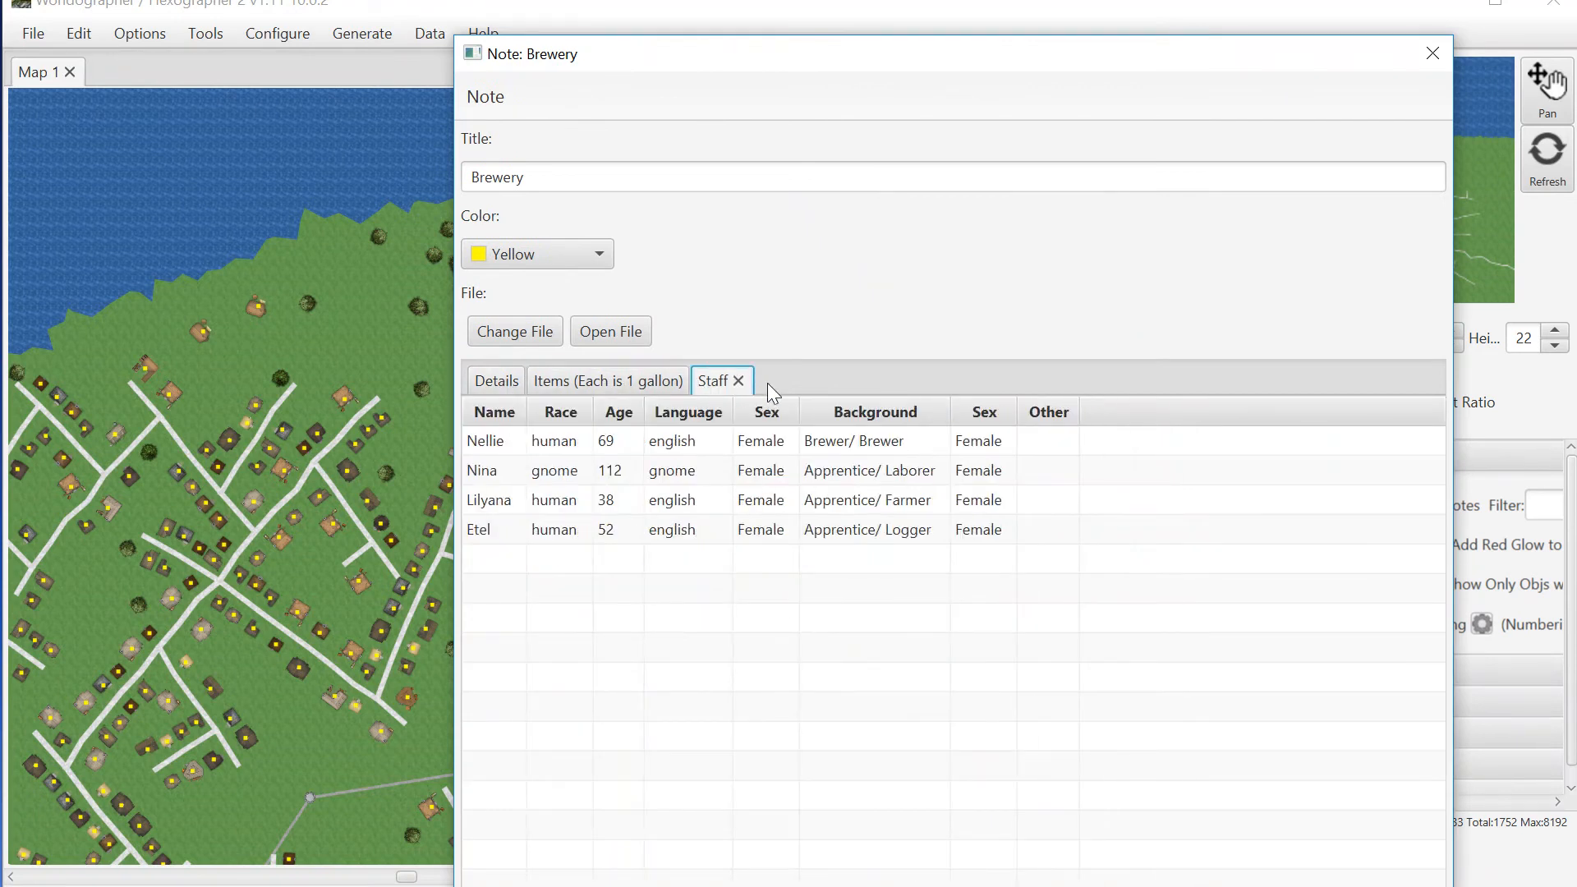
click(1433, 55)
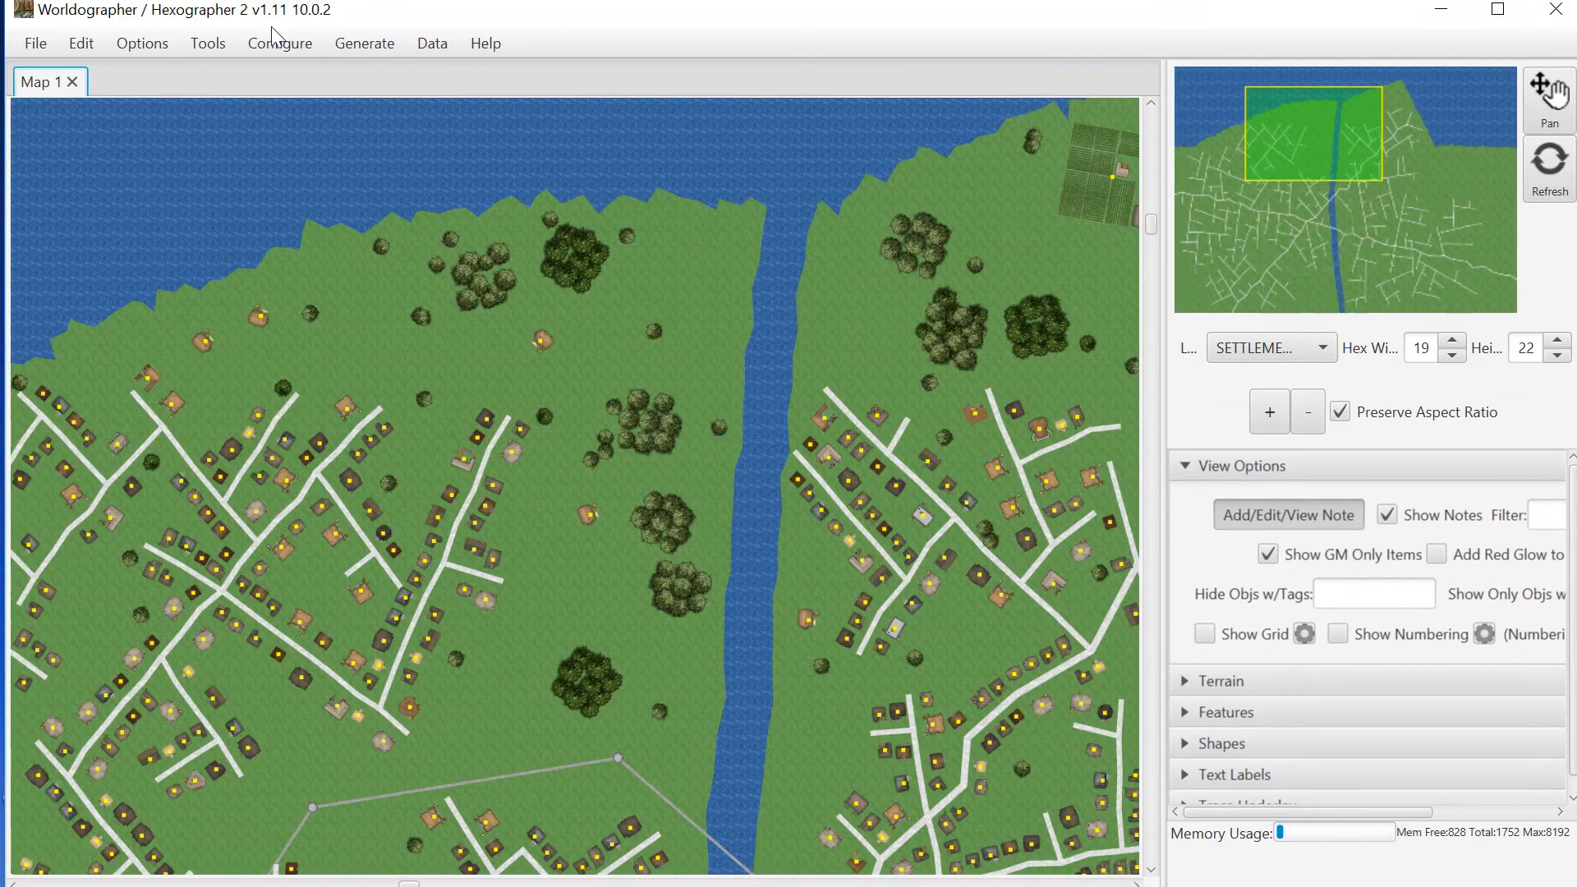
Step: Review the Building Placement settings in the settlement data configuration and close it without changes
click(276, 33)
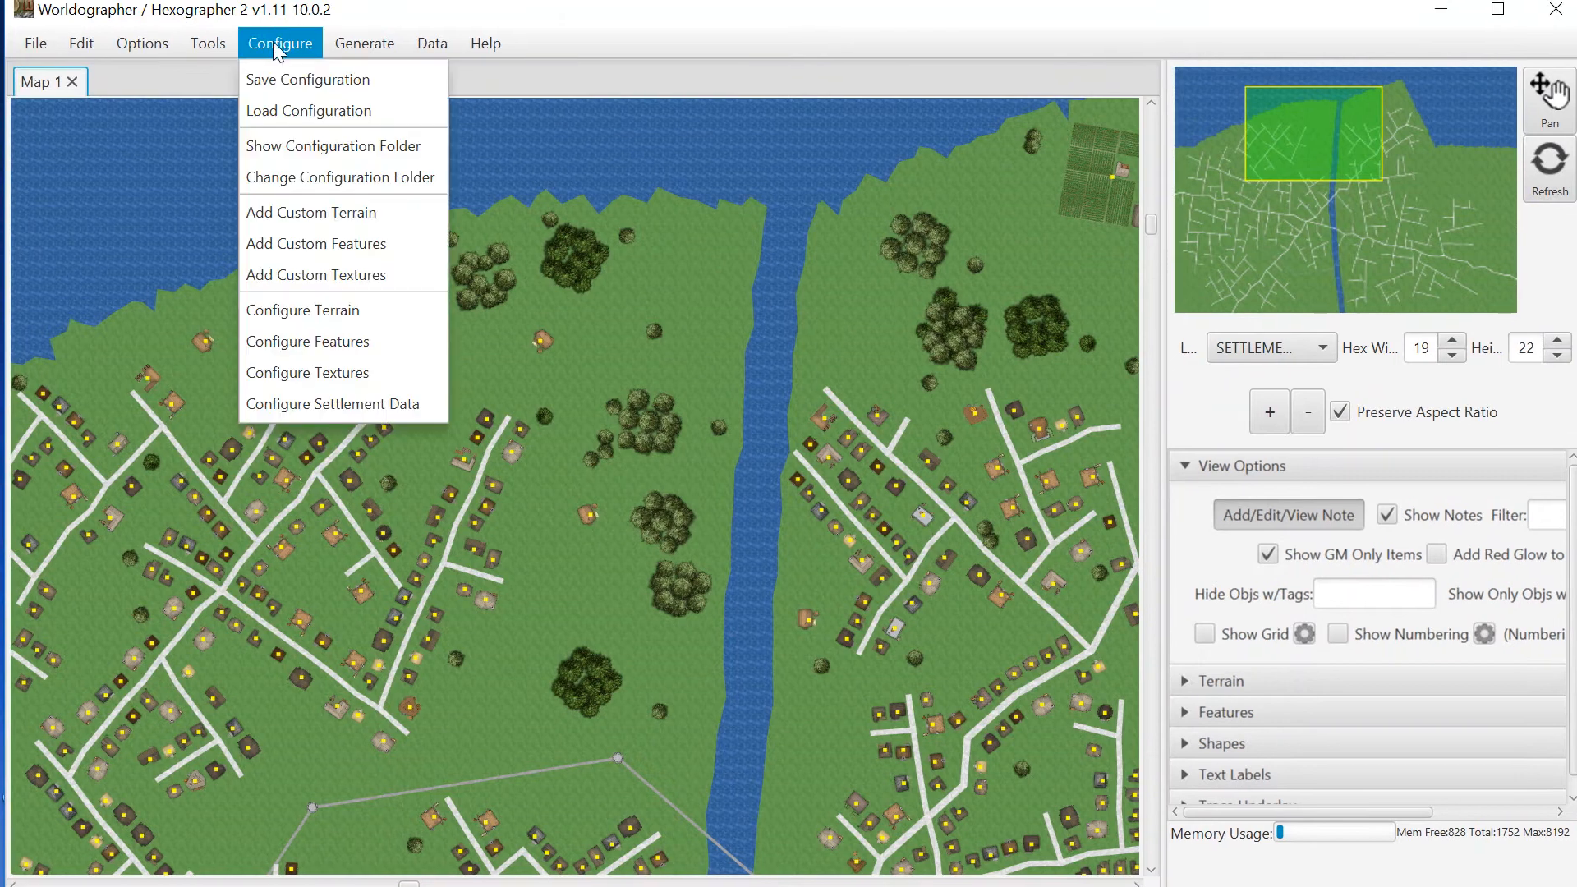
click(339, 400)
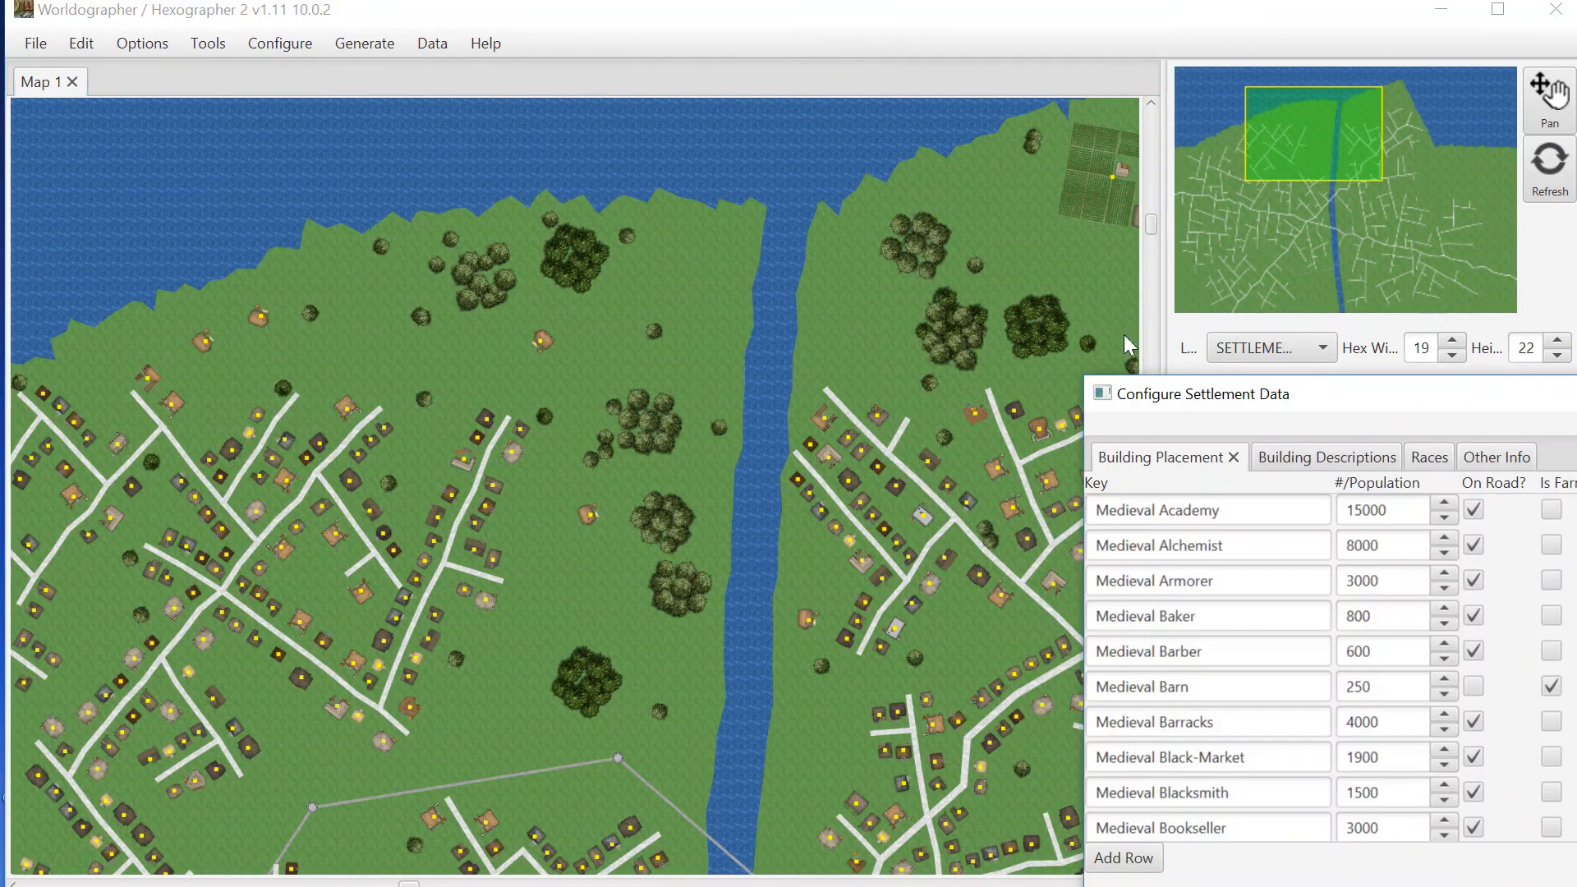
drag(1170, 400, 231, 233)
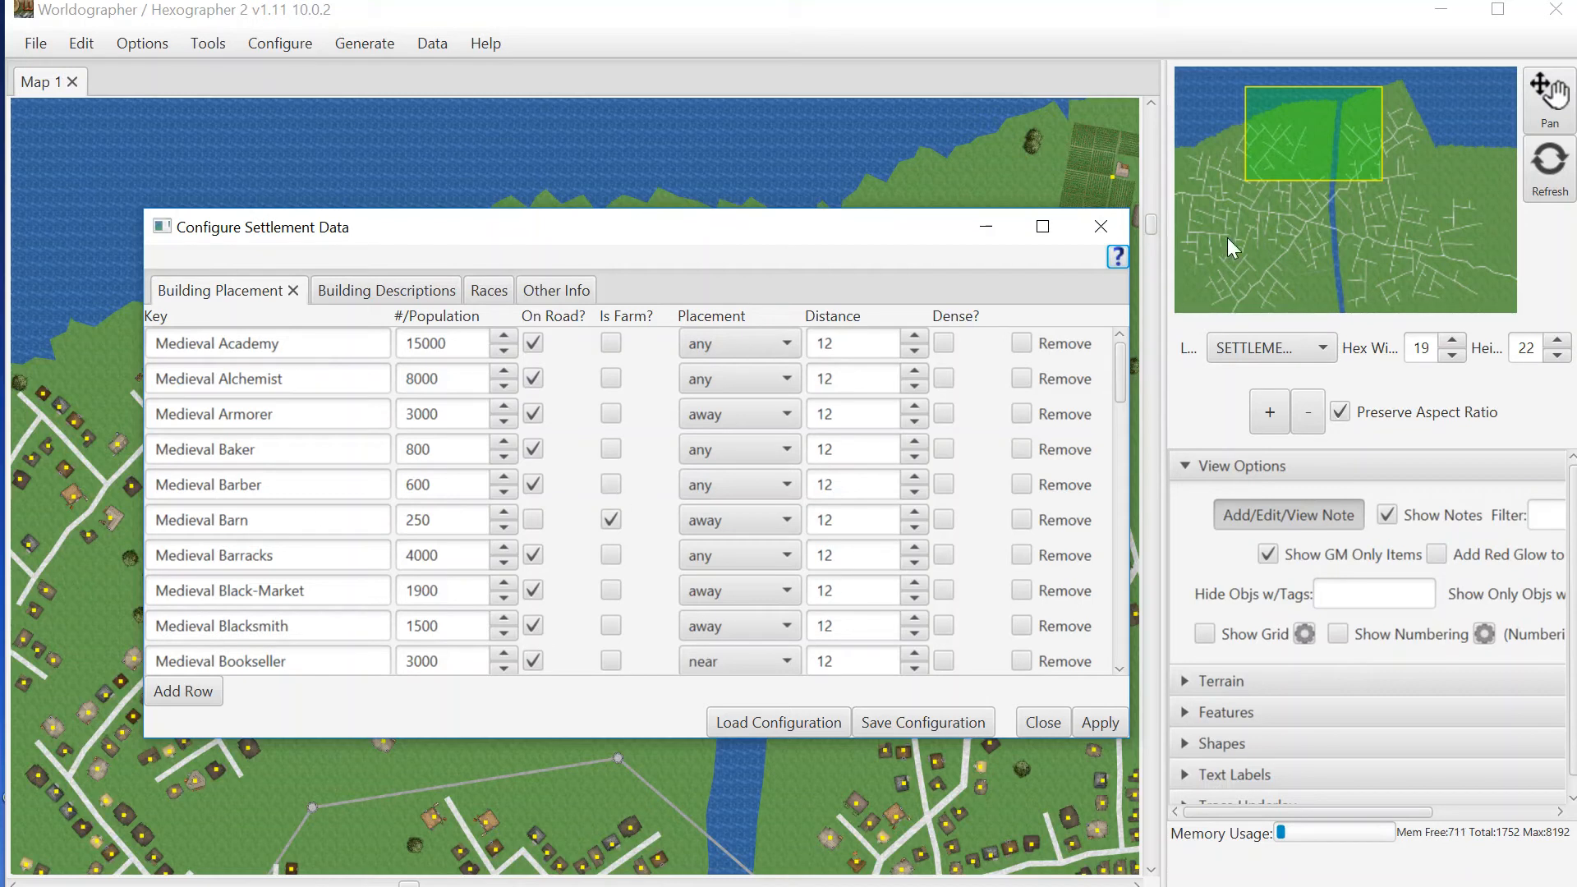
click(1103, 225)
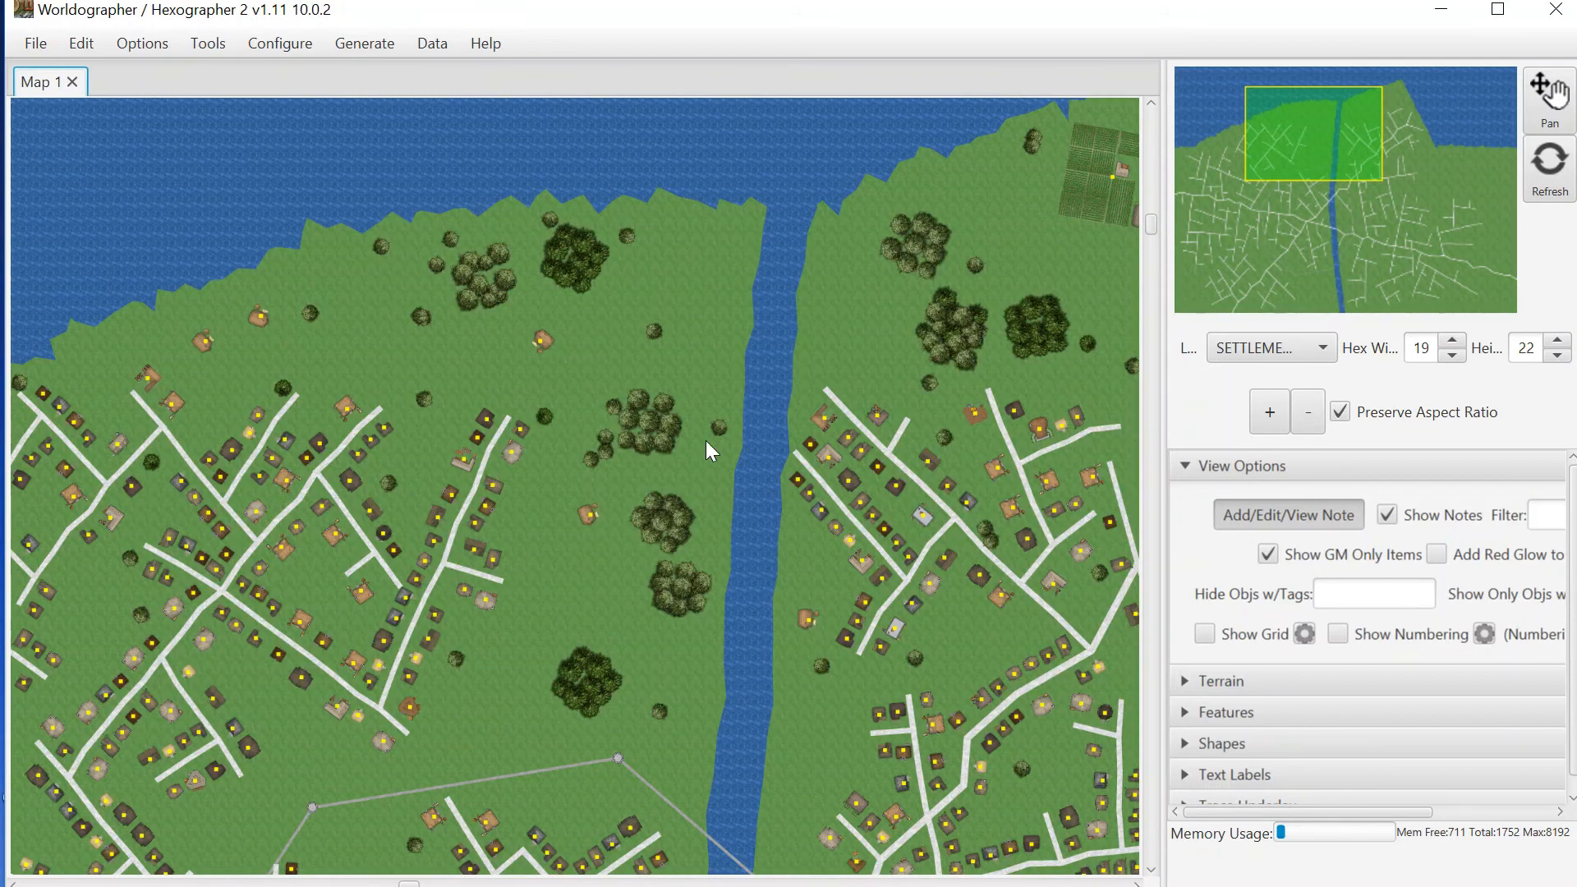
Step: Open the setup screen for a new city/town/village map to review its settlement generation options
click(35, 42)
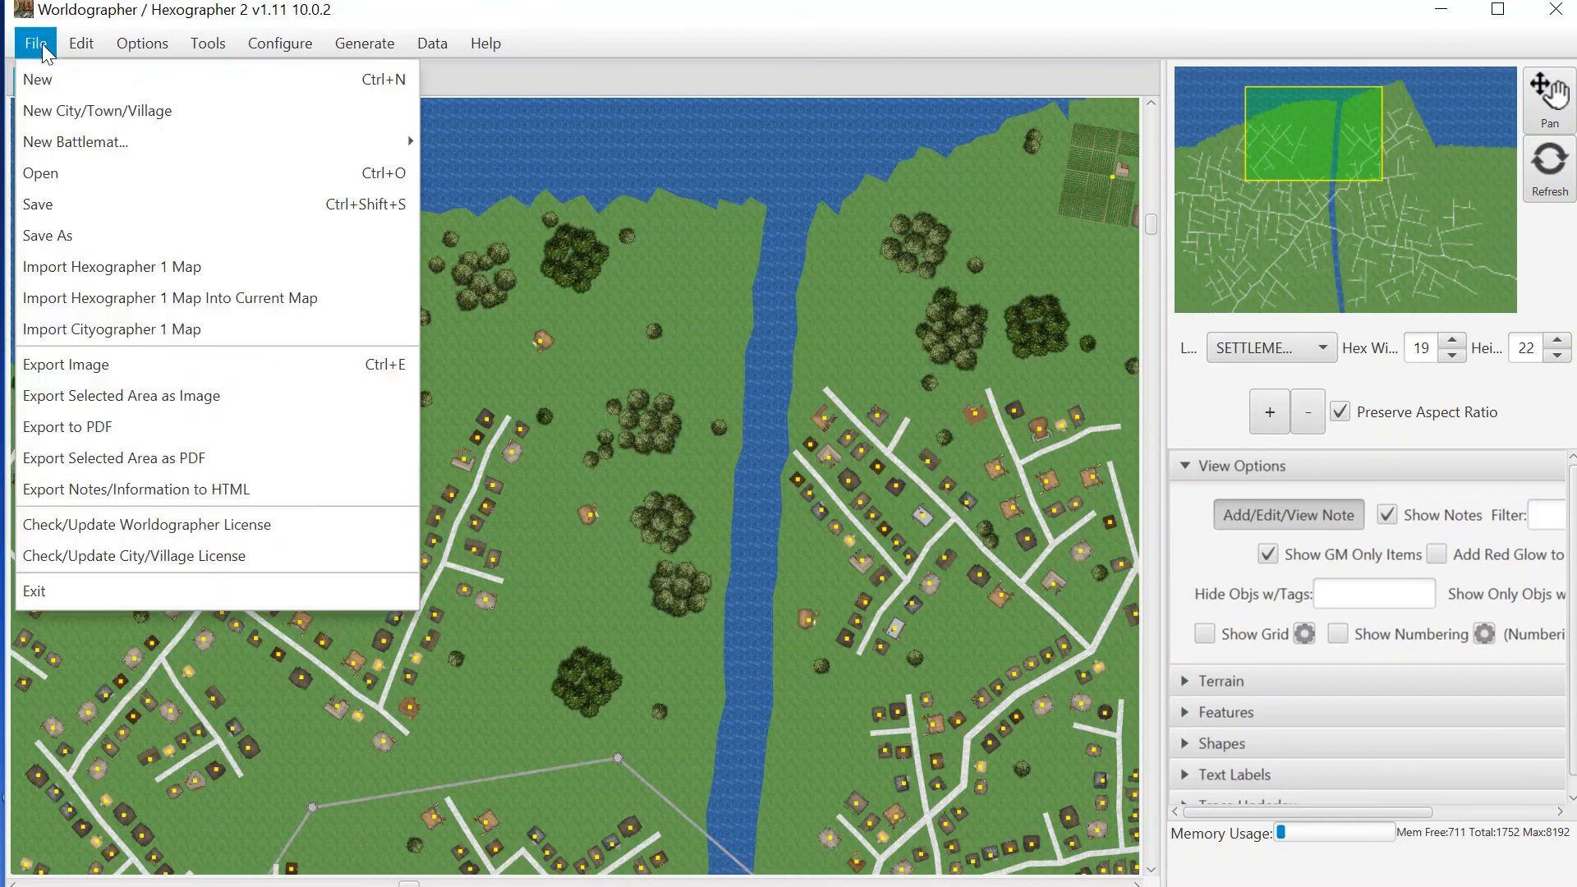
click(111, 110)
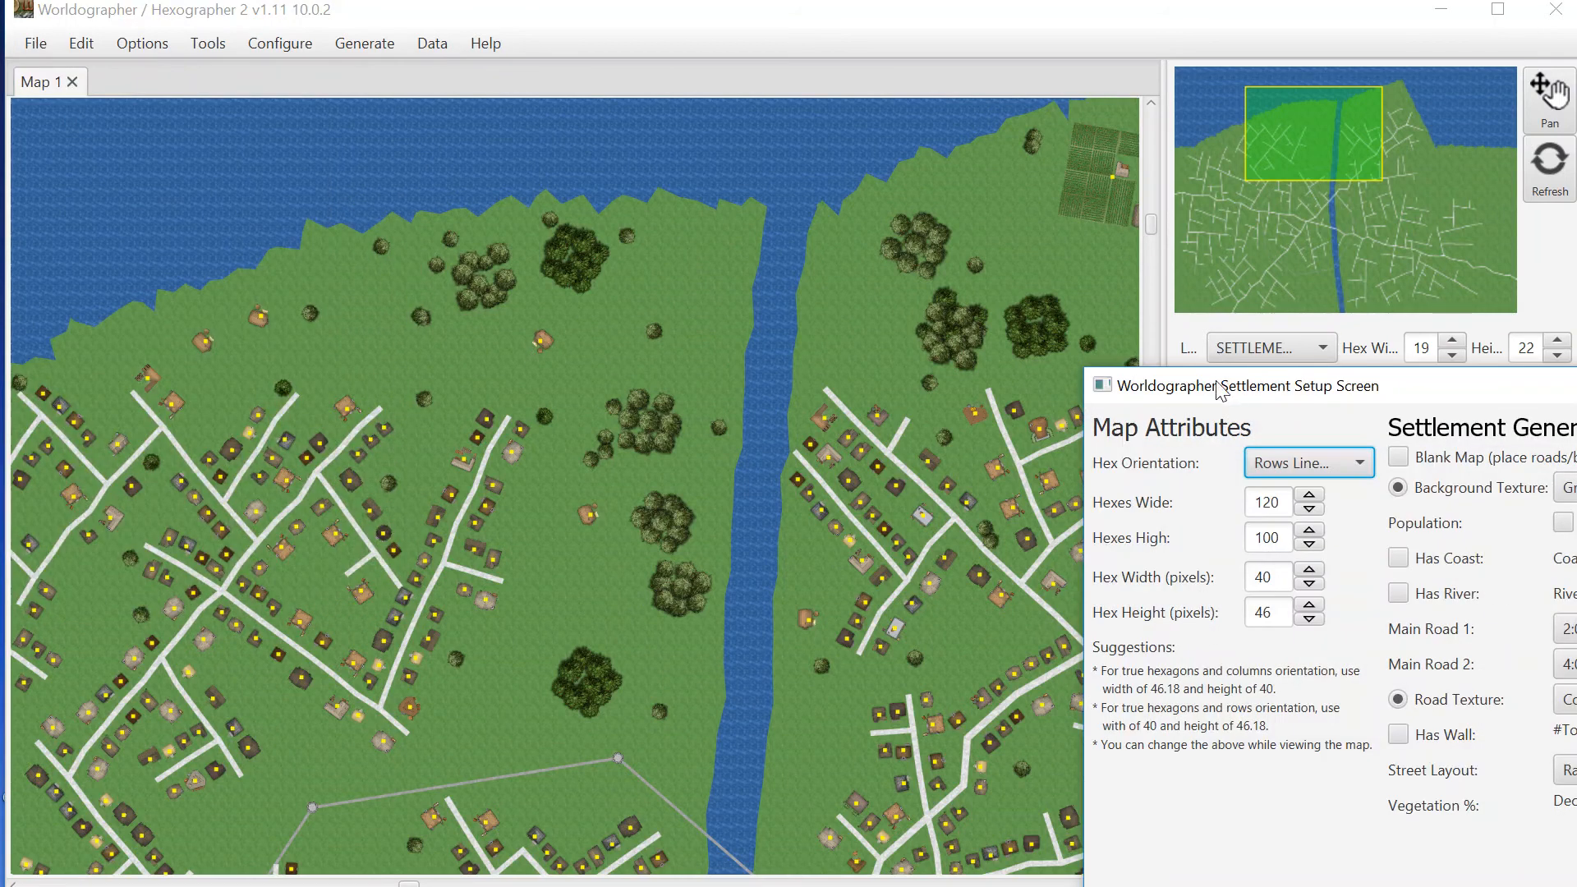
drag(1221, 392, 340, 174)
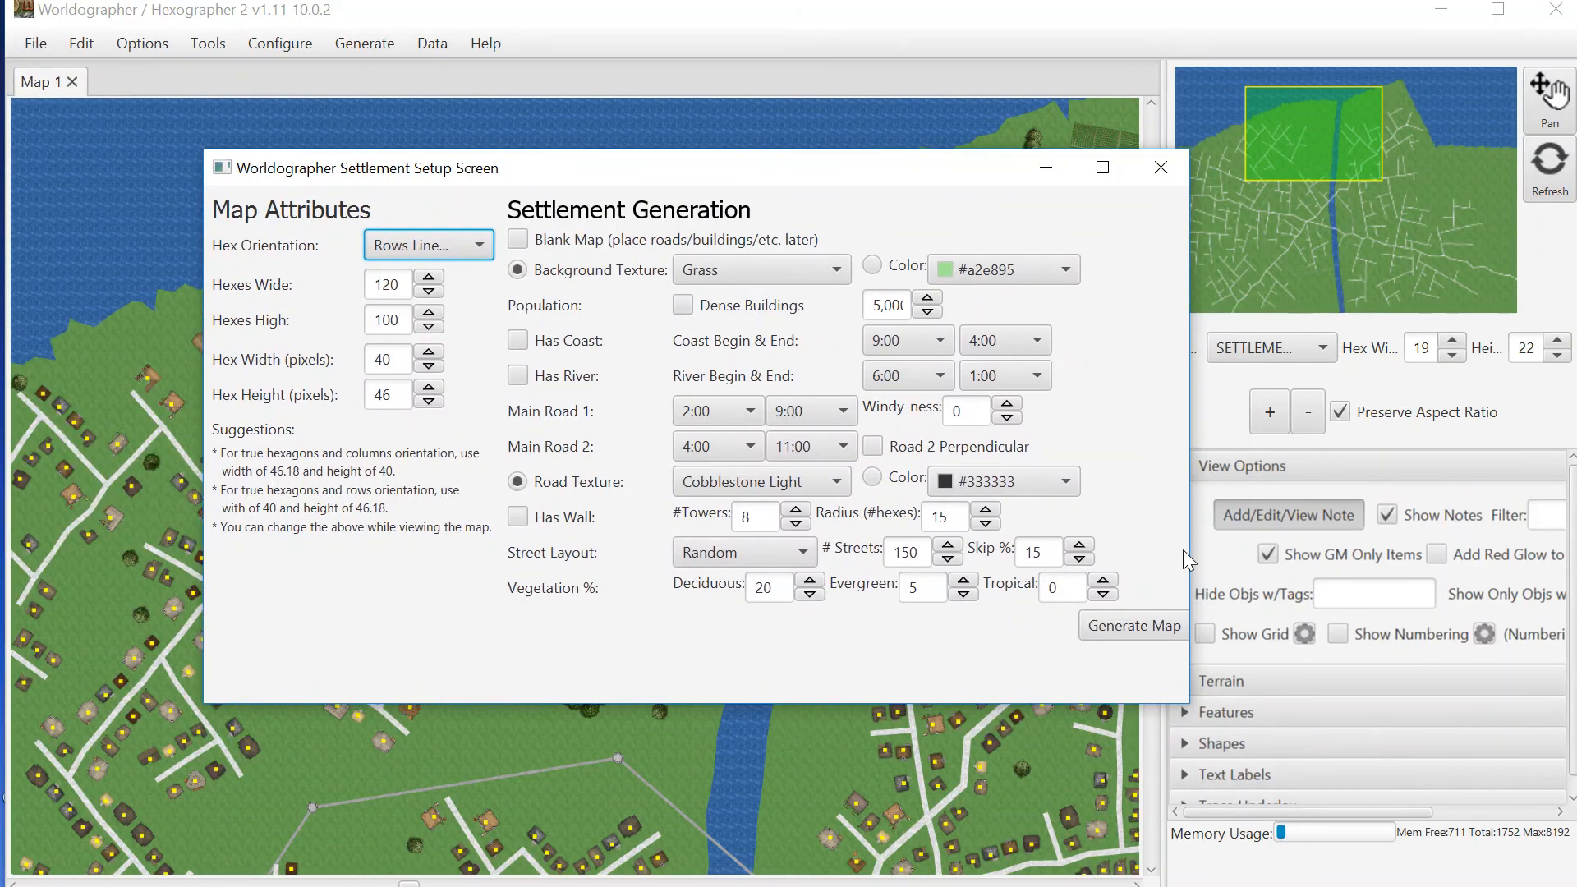